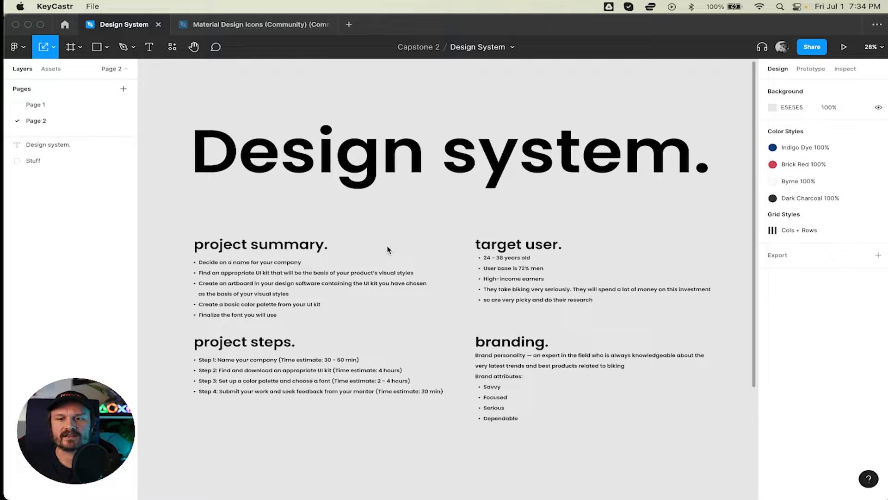
# Step: Change the capital D in the main title to lowercase so it reads "design system."
pyautogui.hscroll(1, 387, 249)
pyautogui.hscroll(-1, 387, 250)
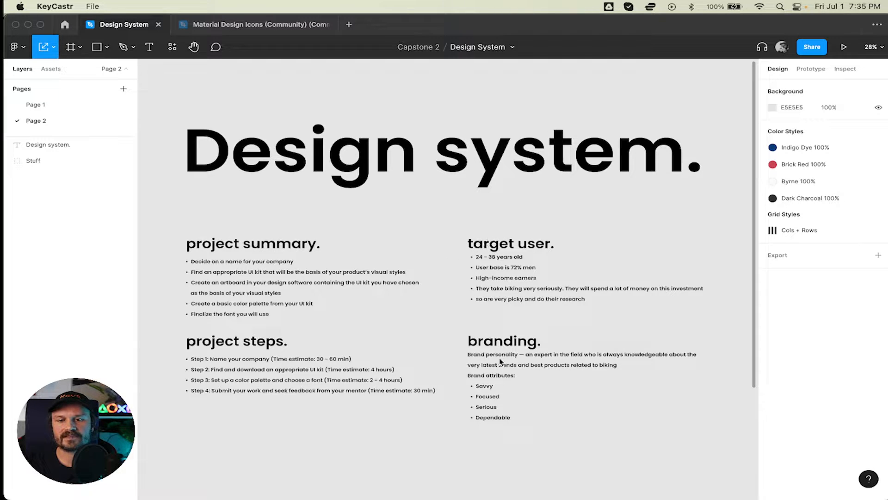
pyautogui.press('t')
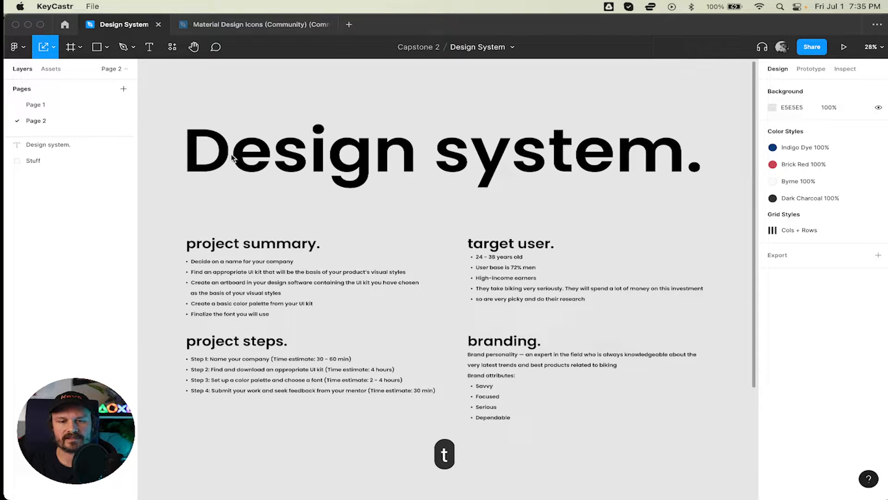
pyautogui.click(232, 157)
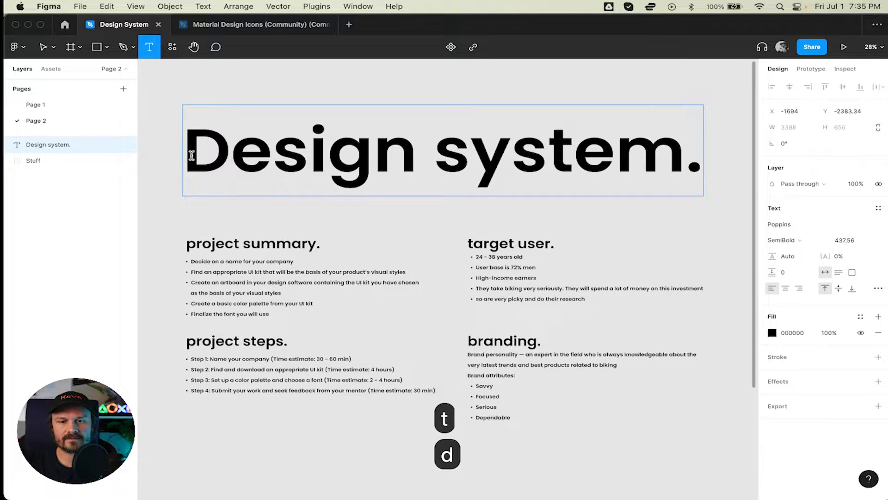
pyautogui.press('BackSpace')
pyautogui.write('d')
pyautogui.press('Escape')
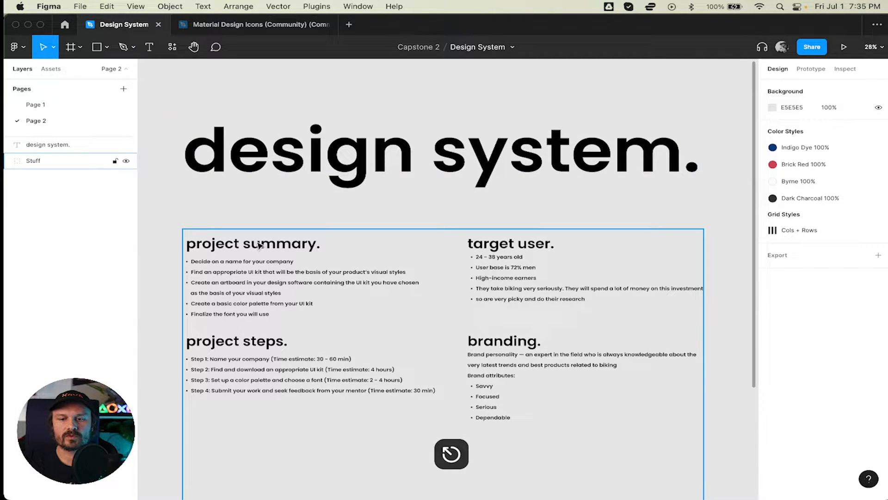
# Step: Read through the project summary and project steps sections, then the target user section
pyautogui.scroll(3, 259, 245)
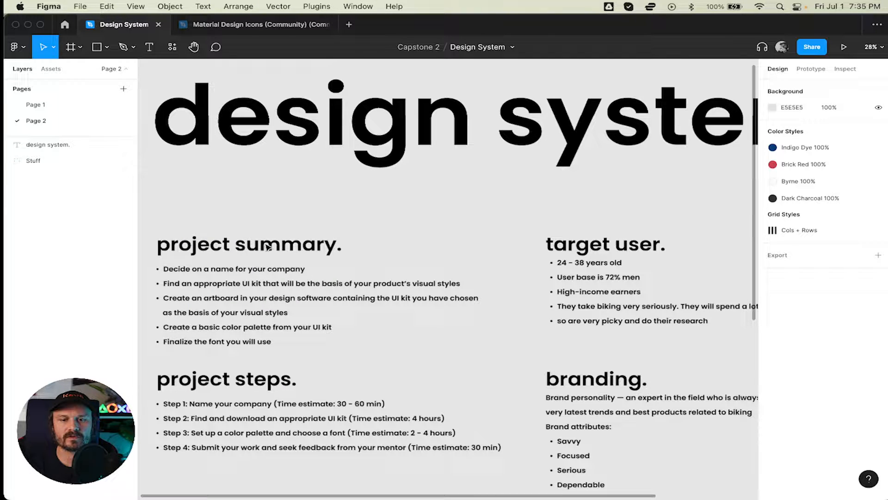
pyautogui.scroll(5, 269, 247)
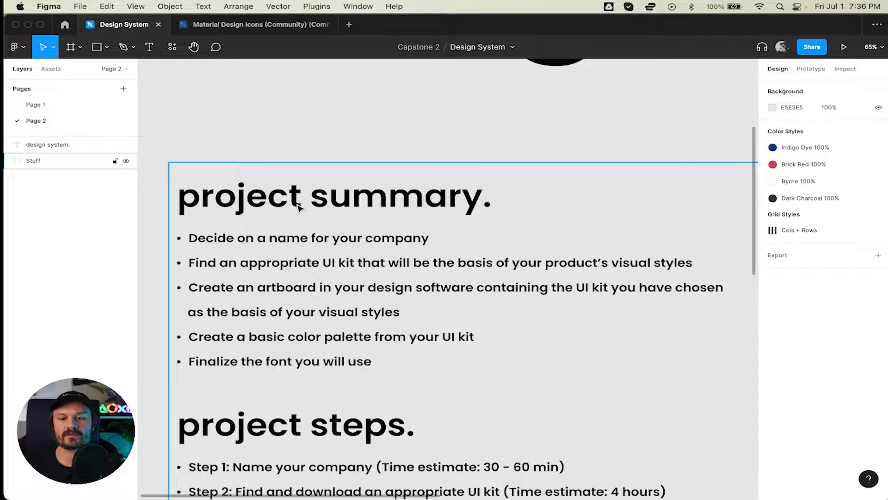
pyautogui.press('Escape')
pyautogui.scroll(-1, 301, 206)
pyautogui.scroll(-3, 299, 208)
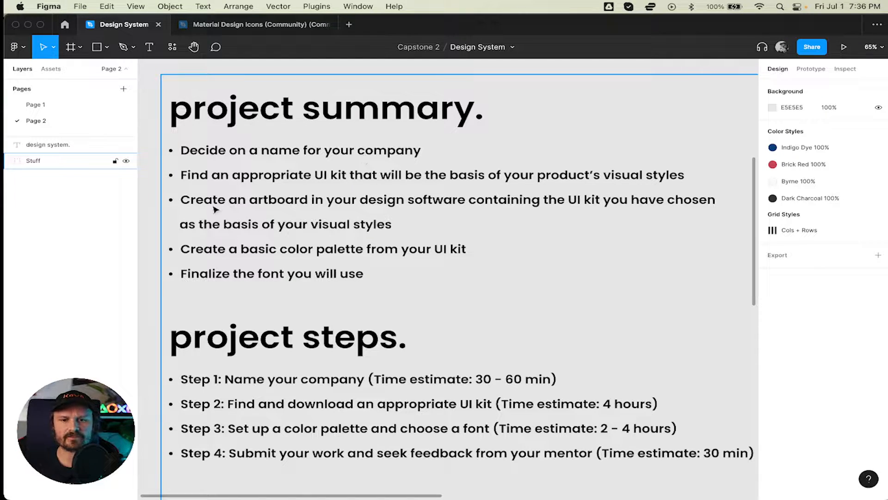
pyautogui.click(435, 219)
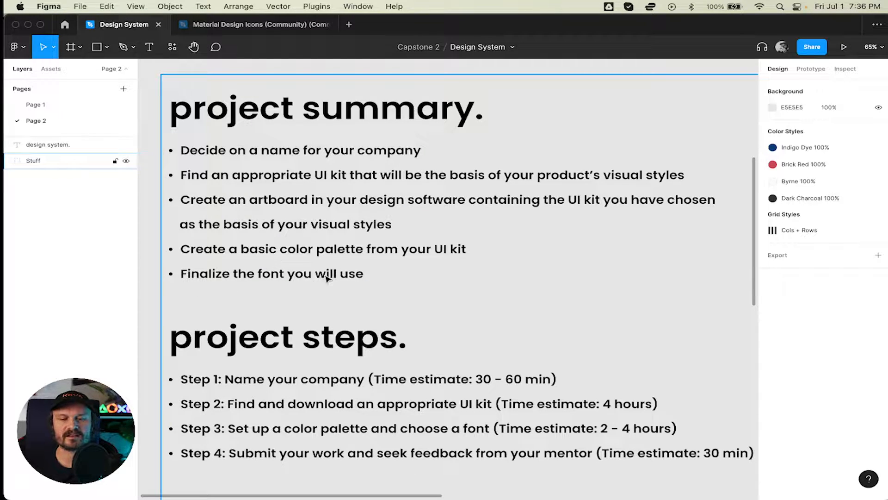
pyautogui.scroll(-1, 321, 283)
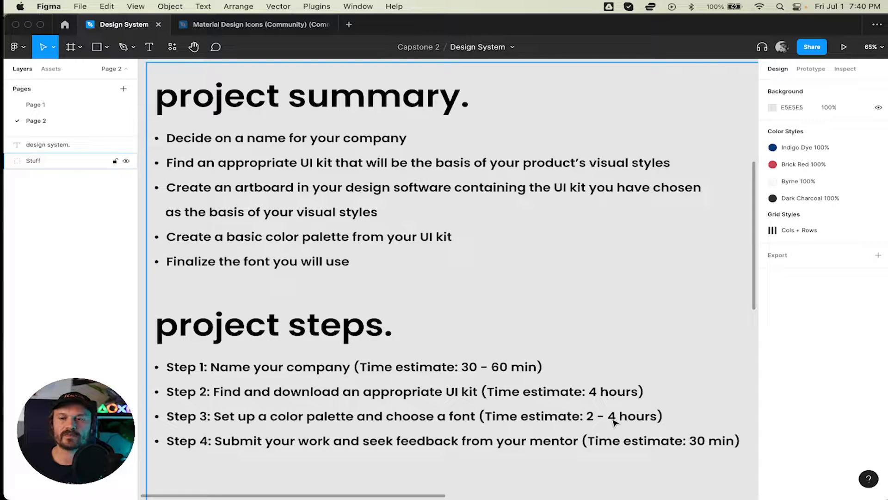
pyautogui.hscroll(5, 614, 422)
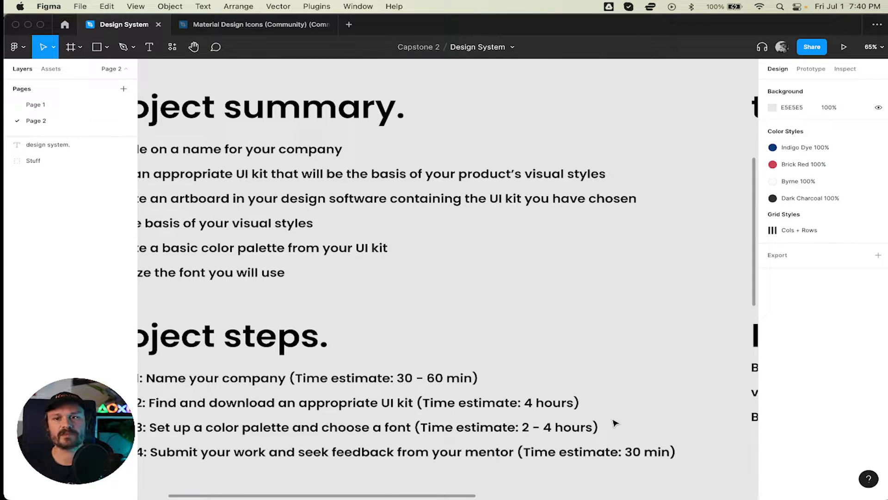
pyautogui.hscroll(10, 614, 422)
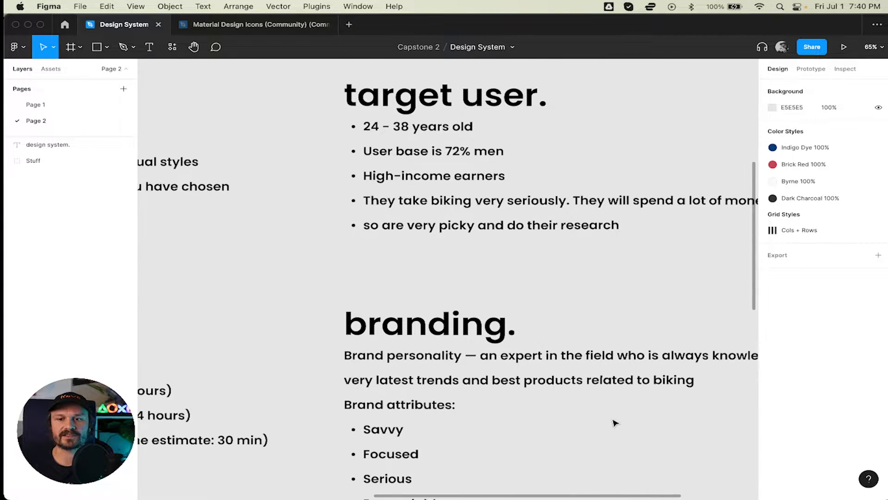
pyautogui.hscroll(3, 607, 422)
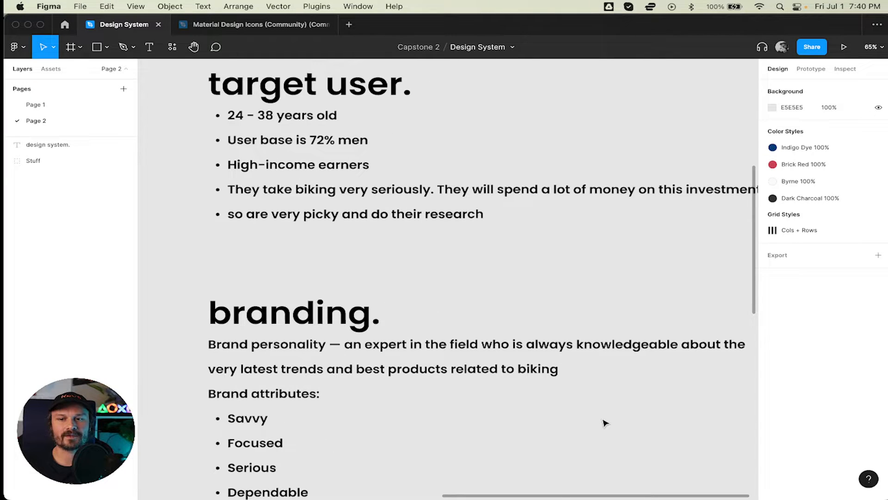
pyautogui.hscroll(4, 600, 423)
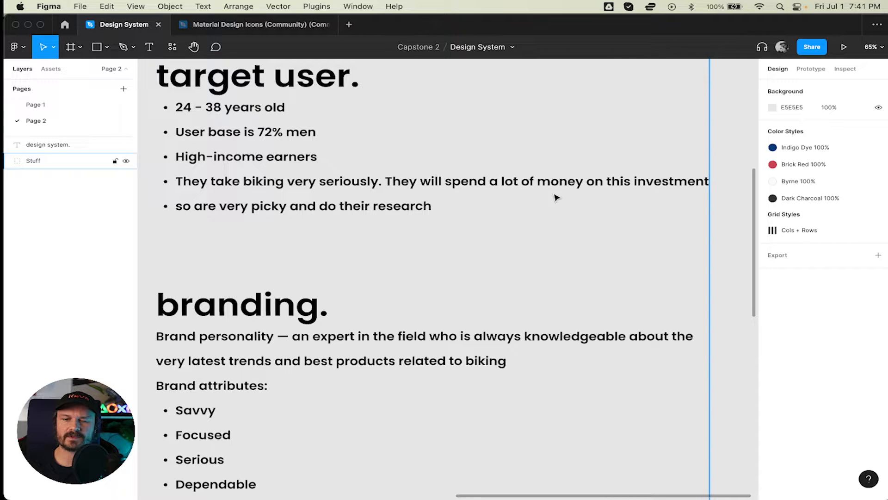
# Step: Remove the bullet before "so are very picky and do their research" and indent that line with spaces as a continuation of the bullet above
pyautogui.press('t')
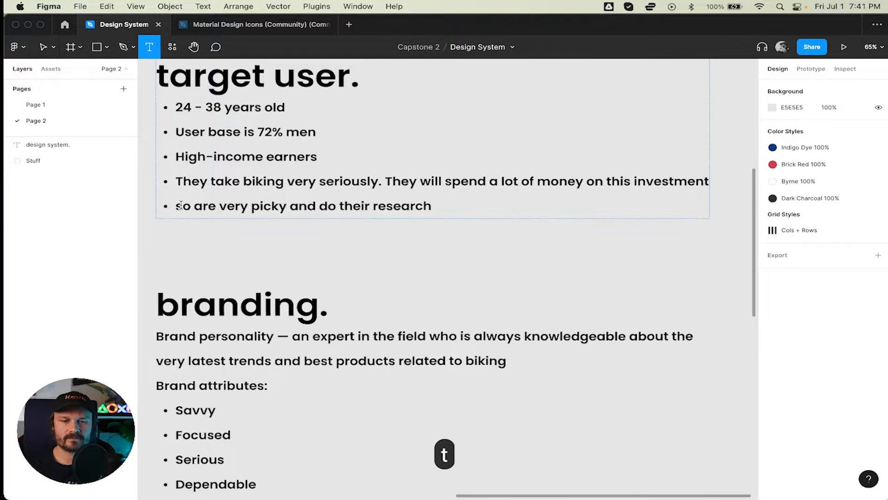
pyautogui.click(183, 207)
pyautogui.press('BackSpace')
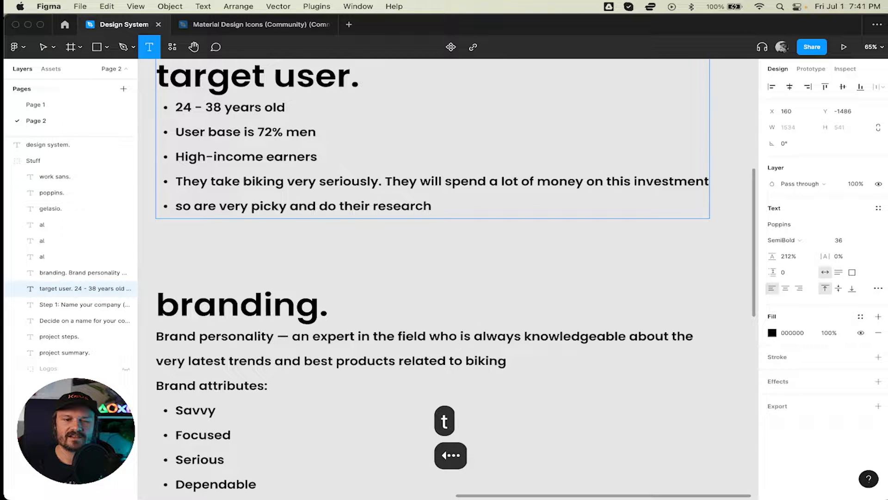
pyautogui.press('BackSpace')
pyautogui.press('BackSpace')
pyautogui.press('Return')
pyautogui.press('BackSpace')
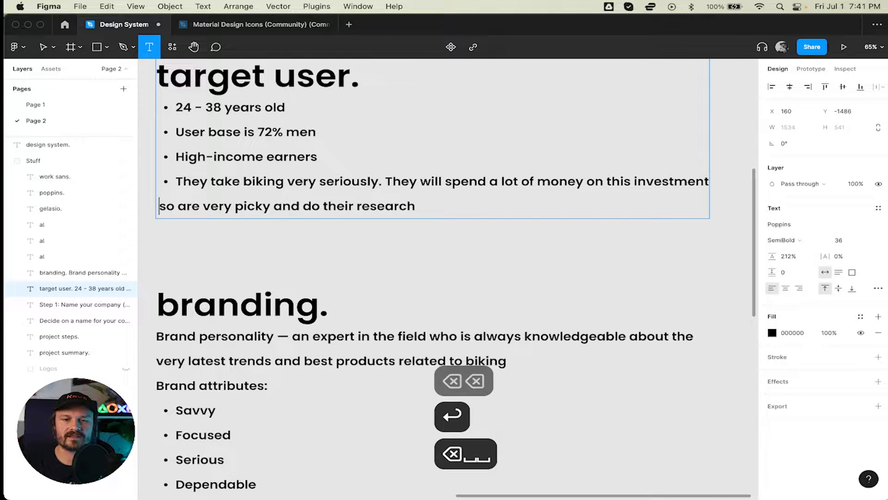
pyautogui.press('Escape')
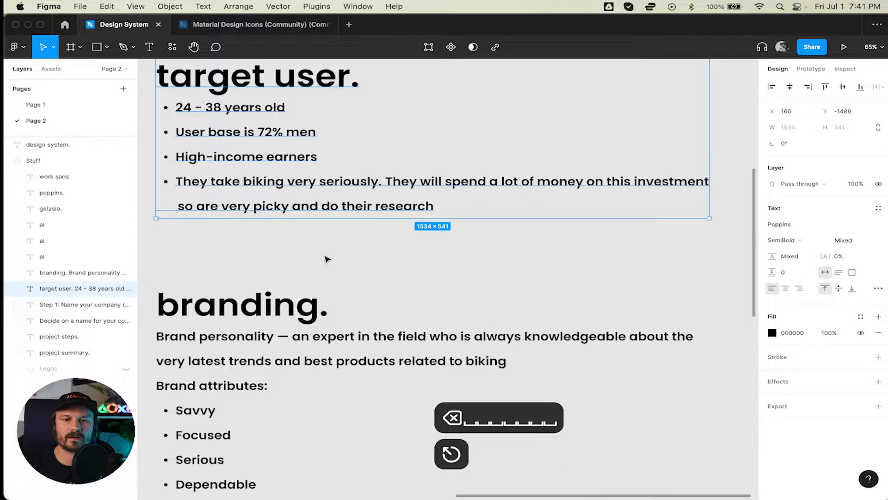
pyautogui.click(327, 258)
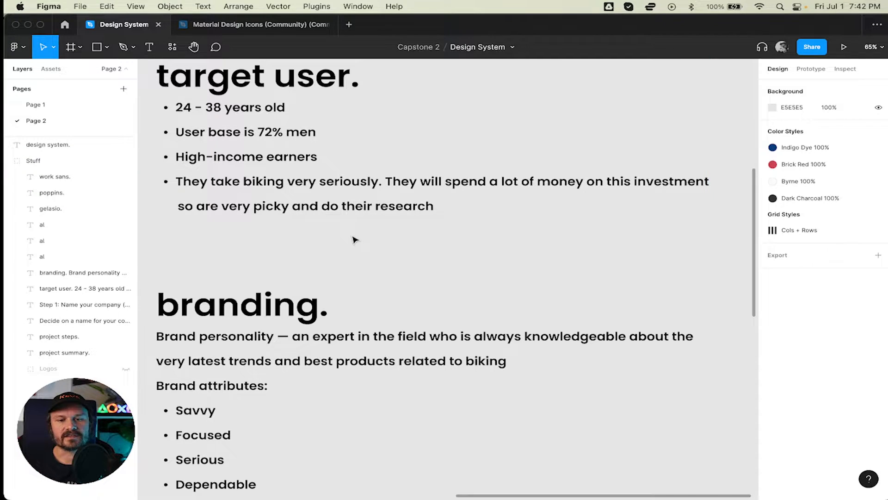
# Step: Examine the branding section's brand personality and brand attributes together with the target user details
pyautogui.scroll(-2, 354, 239)
pyautogui.scroll(2, 353, 238)
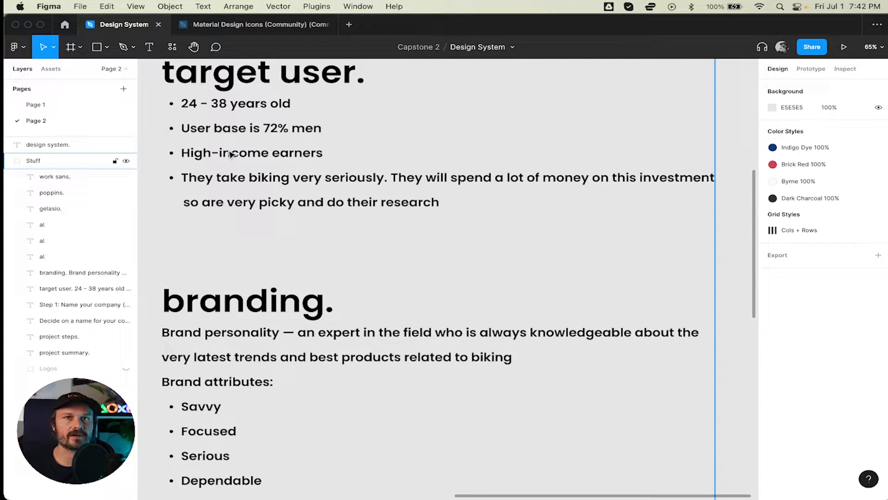
pyautogui.scroll(-3, 230, 154)
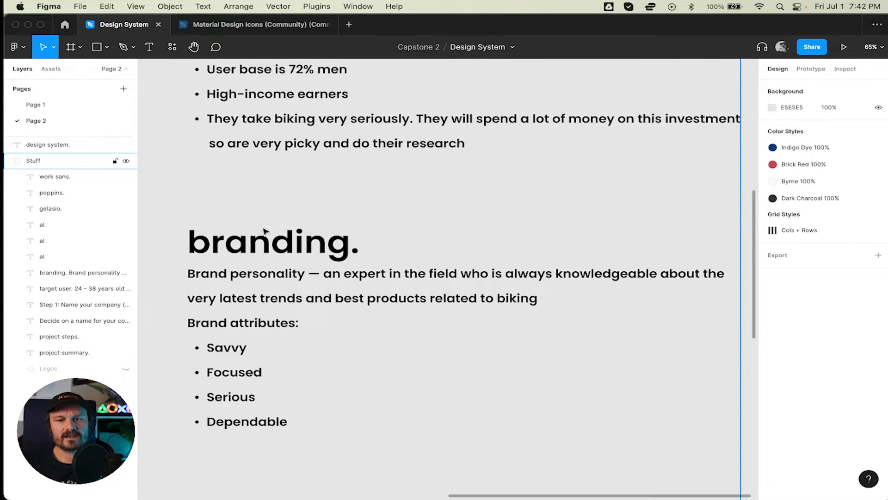
pyautogui.scroll(-1, 266, 230)
pyautogui.hscroll(1, 266, 231)
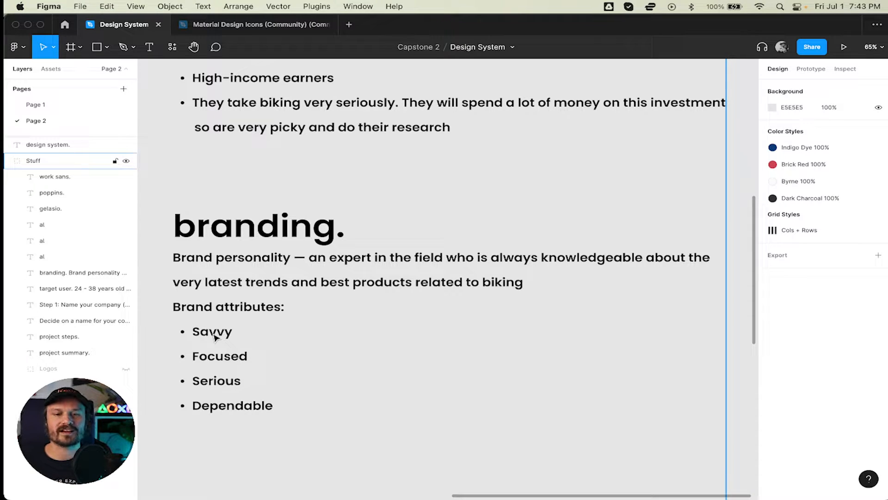
pyautogui.scroll(-2, 214, 337)
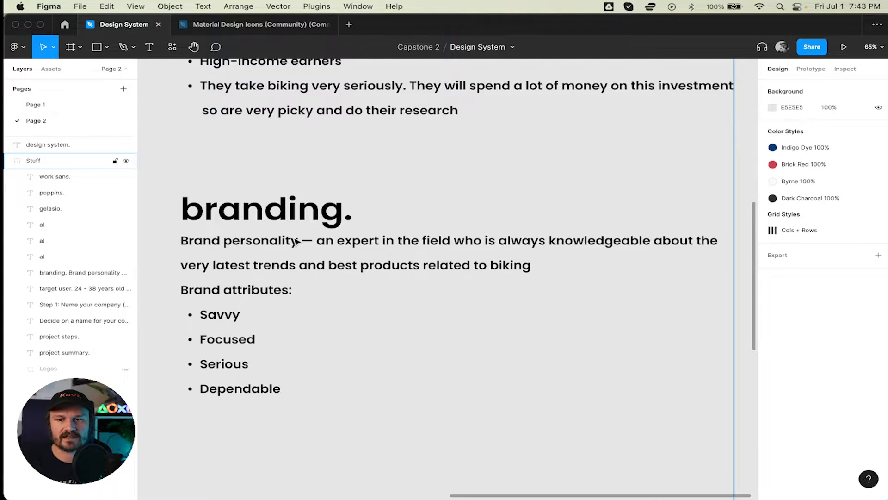
pyautogui.scroll(-5, 296, 241)
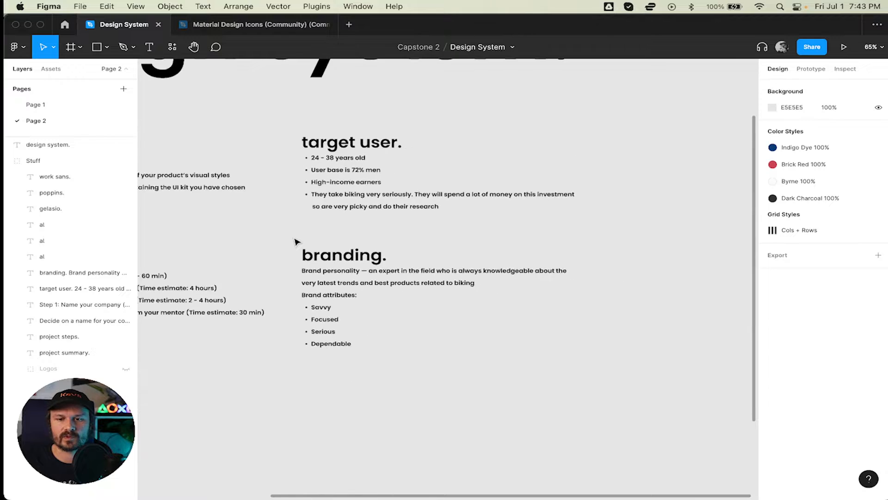
pyautogui.scroll(5, 296, 241)
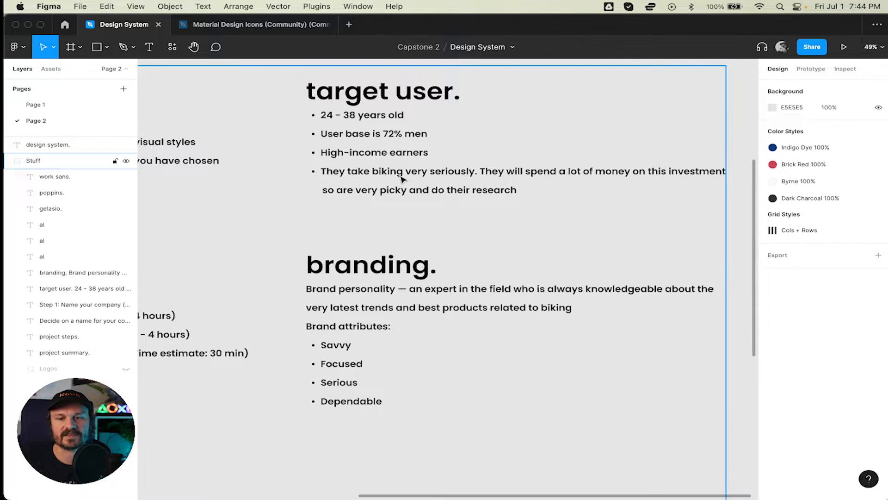
# Step: Review the project summary and project steps against the target user and branding sections
pyautogui.hscroll(-10, 377, 229)
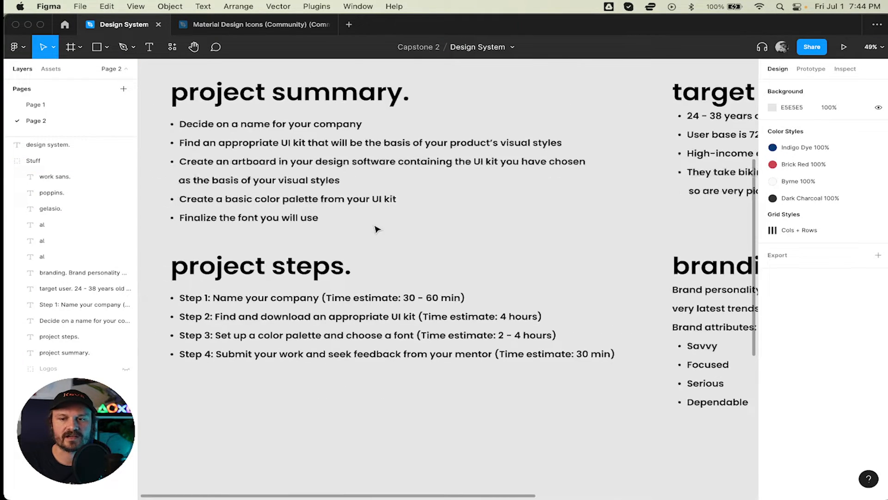
pyautogui.hscroll(1, 377, 229)
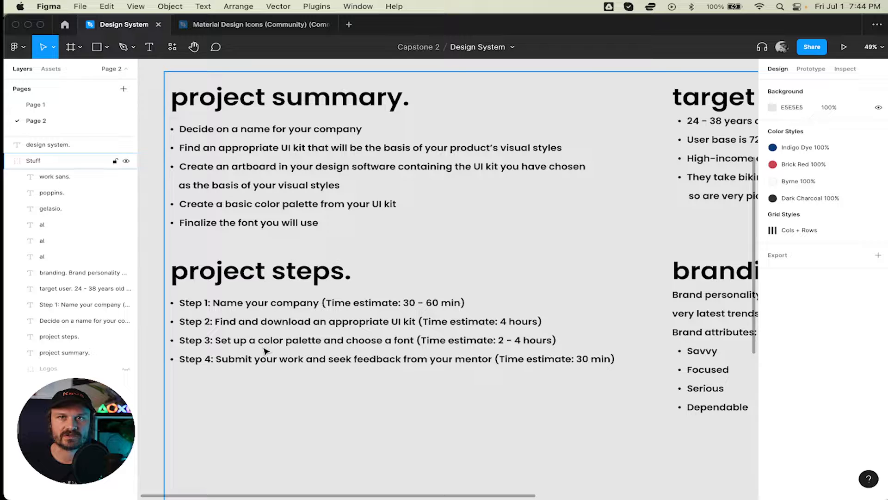
pyautogui.hscroll(7, 284, 311)
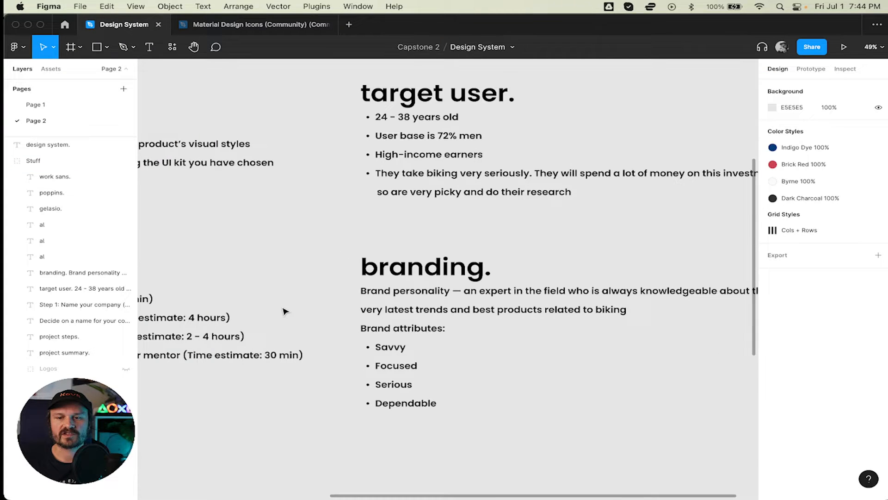
pyautogui.hscroll(2, 422, 187)
pyautogui.scroll(1, 423, 188)
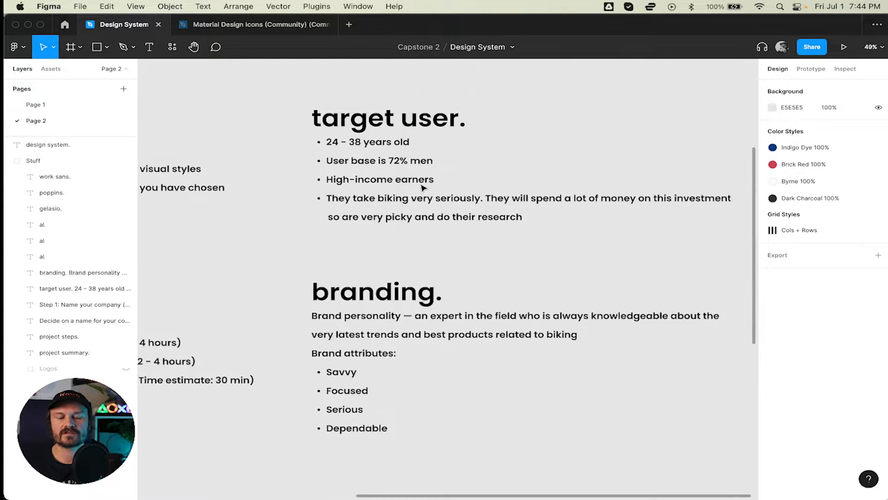
pyautogui.hscroll(-7, 370, 181)
pyautogui.scroll(-1, 369, 183)
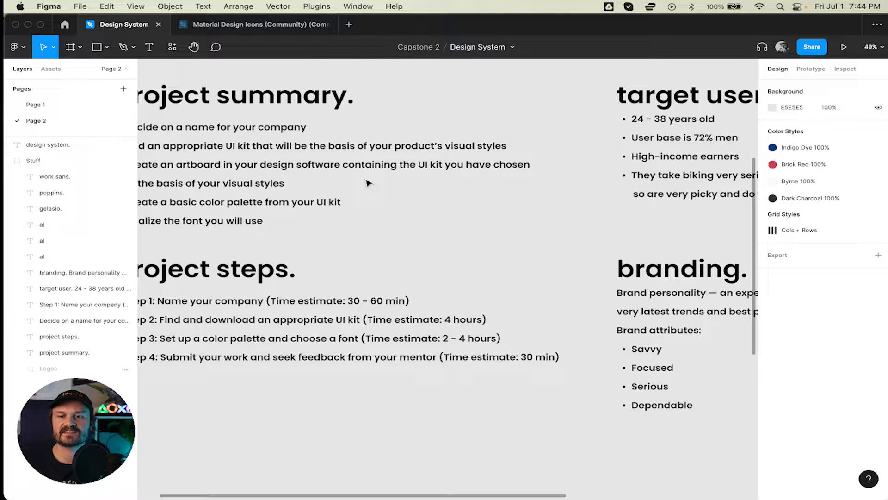
pyautogui.hscroll(7, 369, 184)
pyautogui.scroll(-1, 369, 184)
pyautogui.scroll(2, 296, 206)
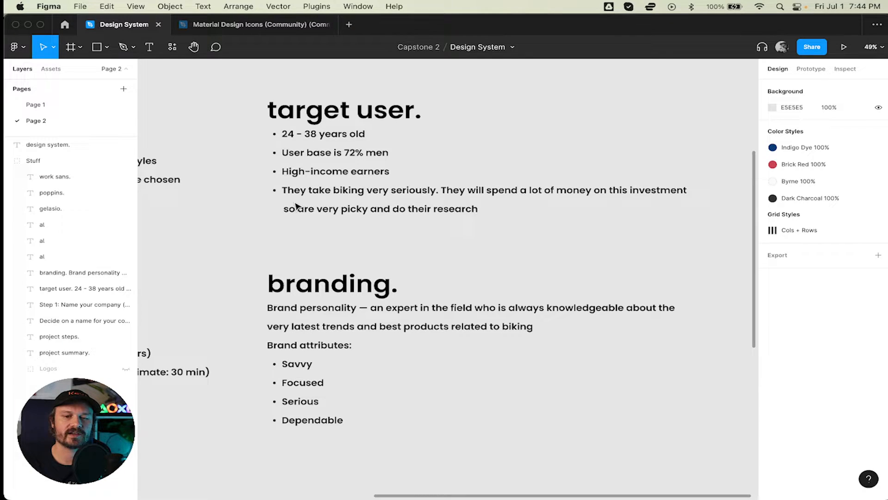
pyautogui.hscroll(-4, 296, 205)
pyautogui.scroll(-1, 296, 206)
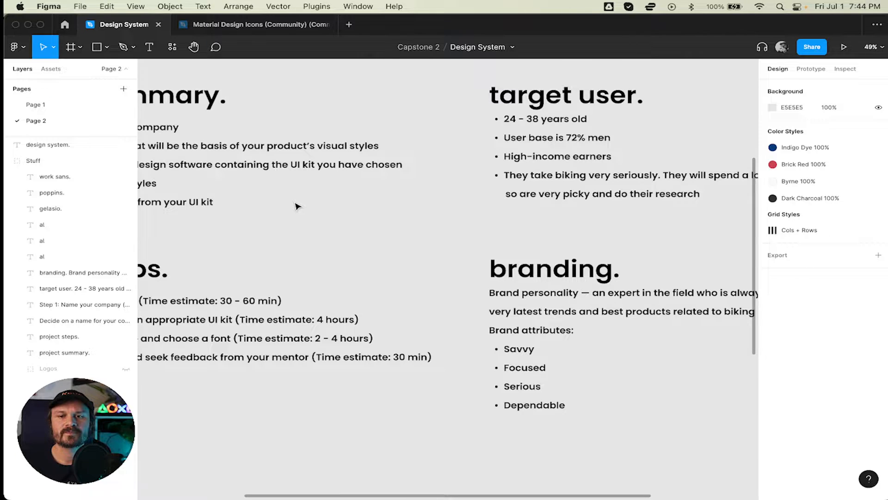
pyautogui.hscroll(-4, 296, 206)
pyautogui.scroll(1, 296, 206)
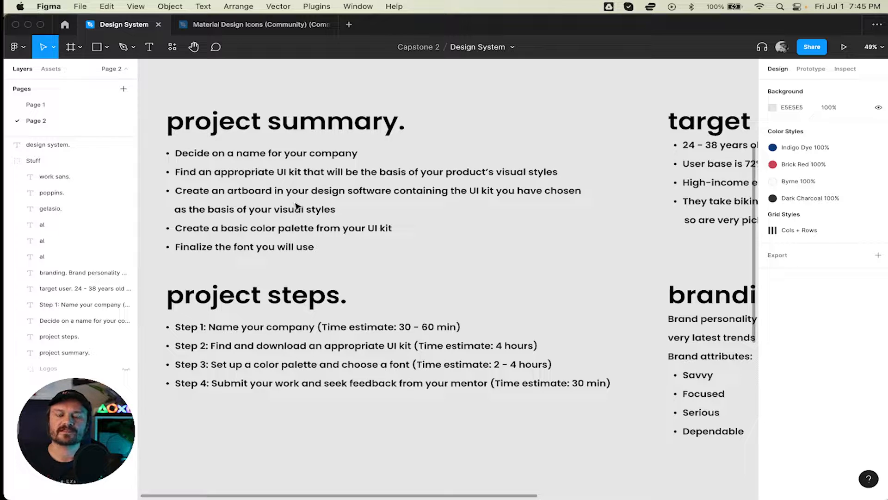
pyautogui.click(352, 230)
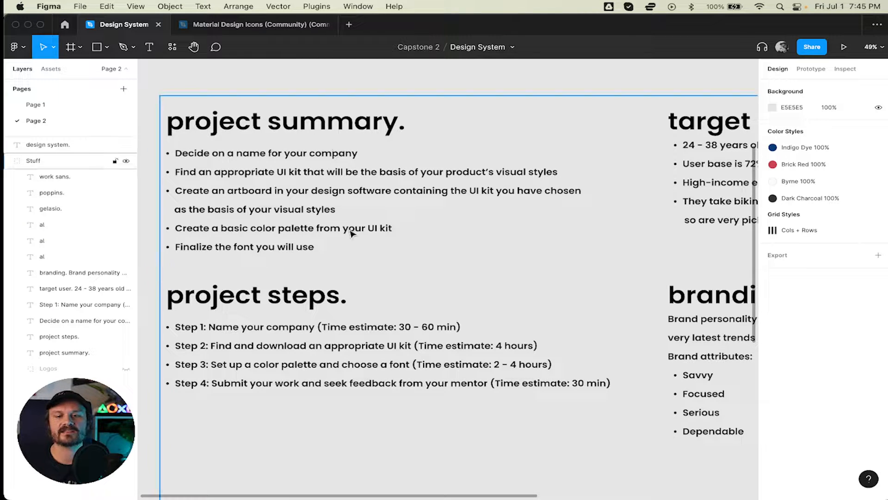
pyautogui.hscroll(2, 380, 186)
pyautogui.scroll(-1, 380, 186)
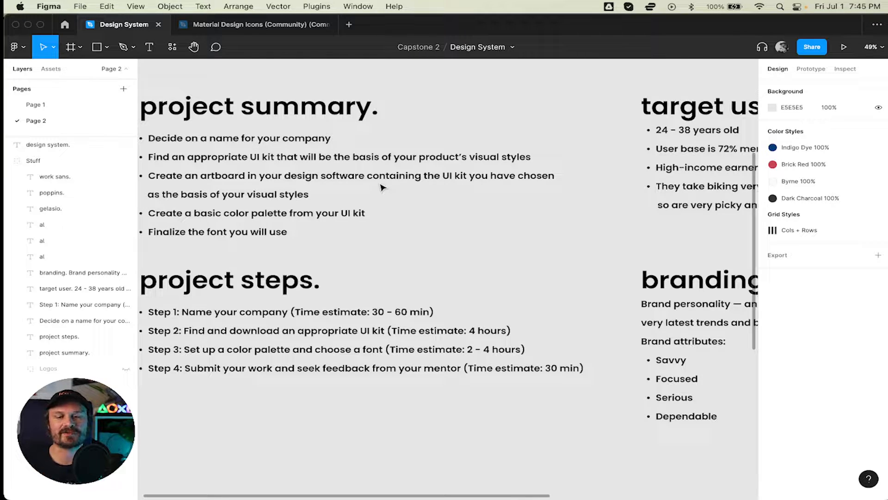
pyautogui.scroll(-5, 381, 187)
pyautogui.scroll(3, 381, 186)
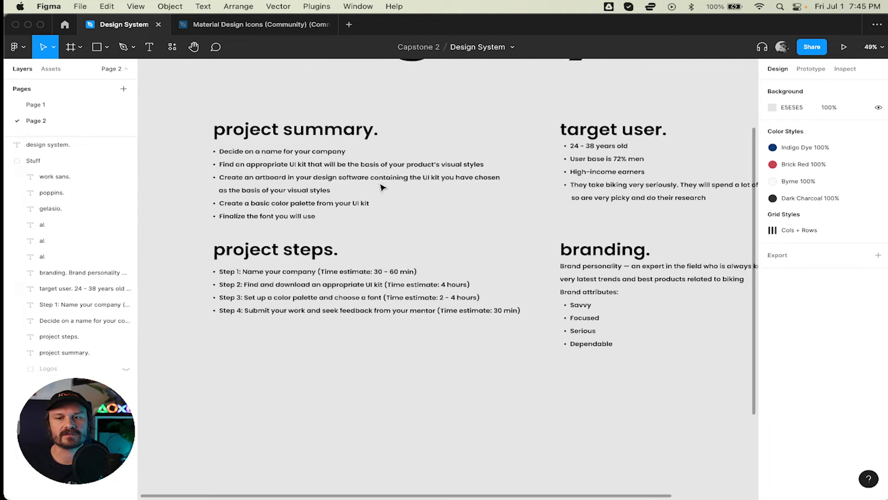
# Step: Switch to the Brave browser and search the web for "french cycling words" in a new tab
pyautogui.scroll(1, 382, 187)
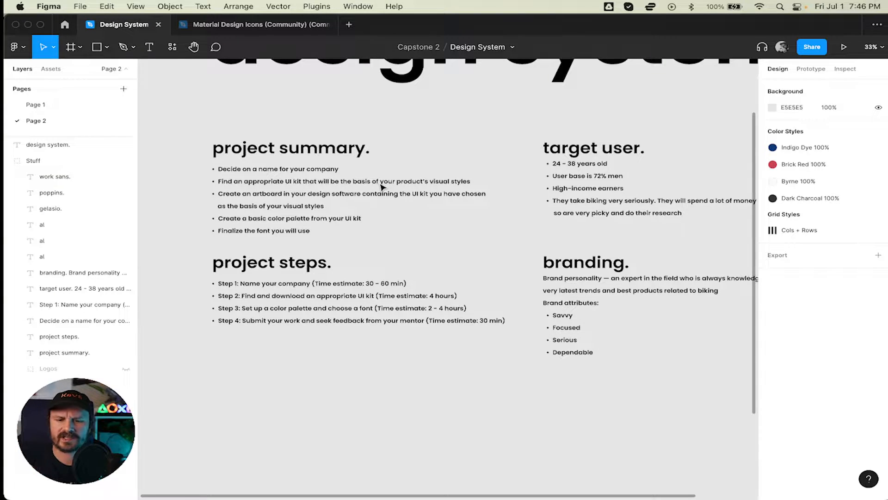
pyautogui.press('super+Tab')
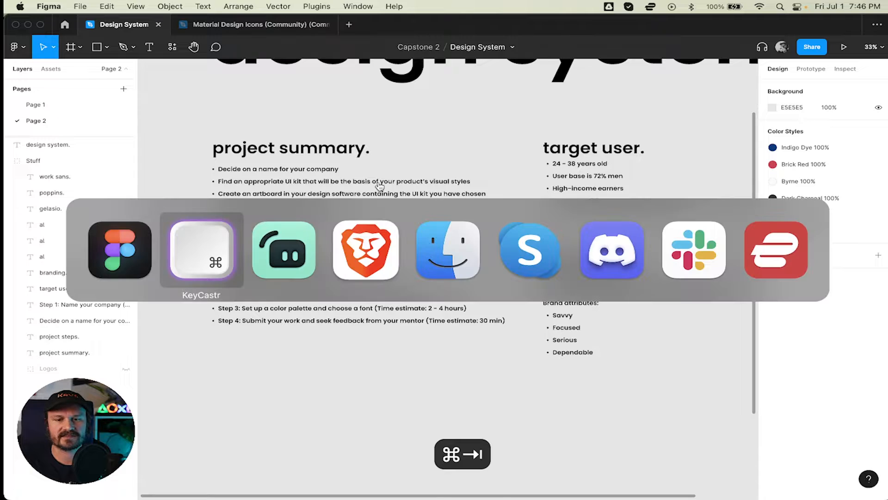
pyautogui.press('super+Tab')
pyautogui.press('super+Tab')
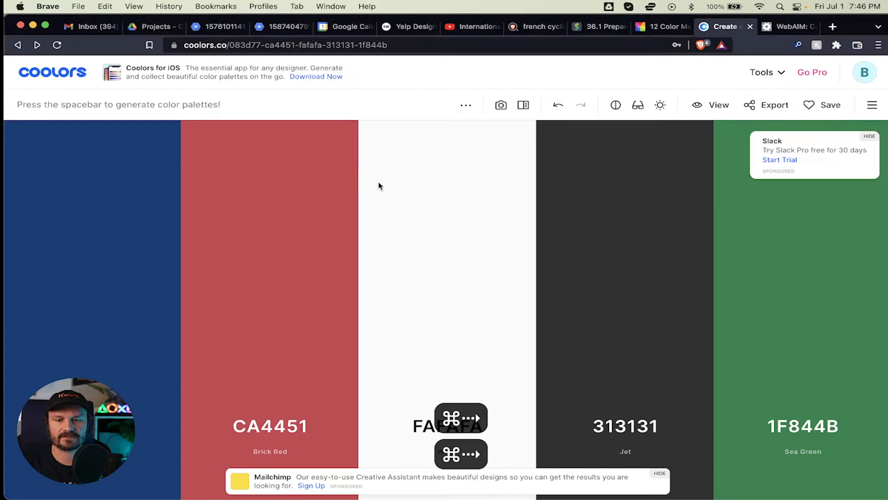
pyautogui.press('super+t')
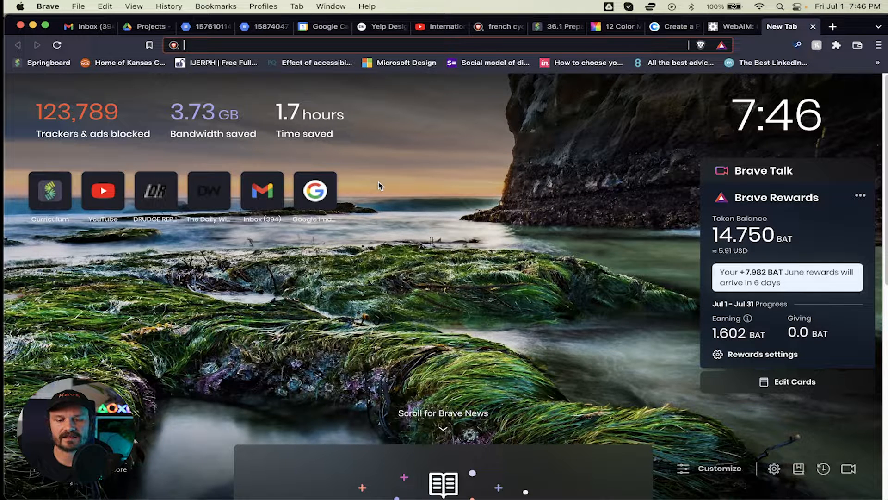
pyautogui.write('french cycling words')
pyautogui.press('Return')
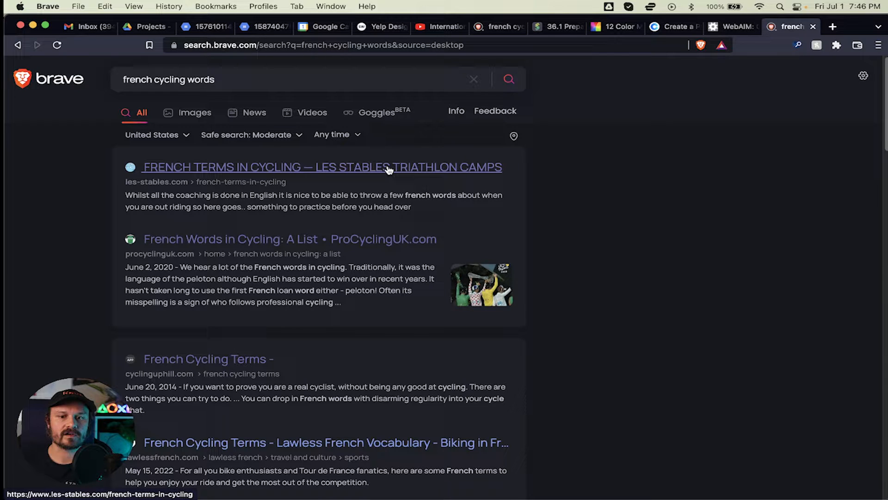
# Step: Open the Lexicon of cycling terms article on inrng.com and read down its list of terms and meanings
pyautogui.click(388, 169)
pyautogui.scroll(-5, 354, 216)
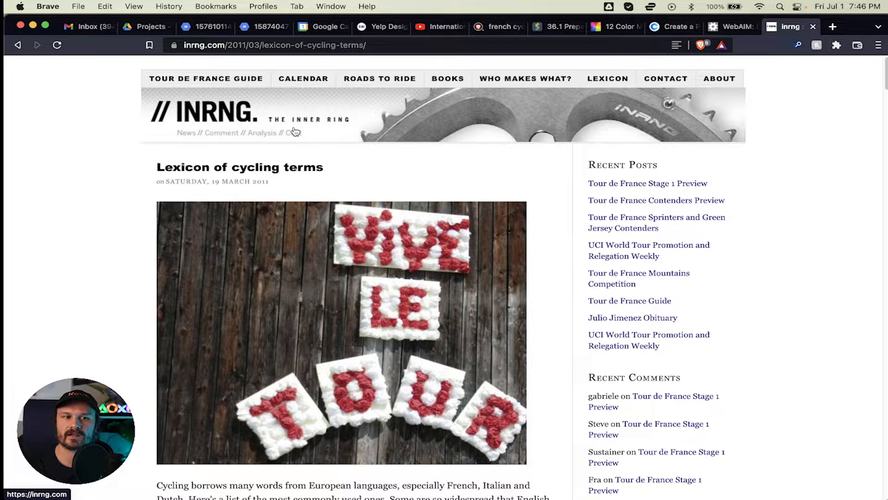
pyautogui.scroll(-1, 189, 160)
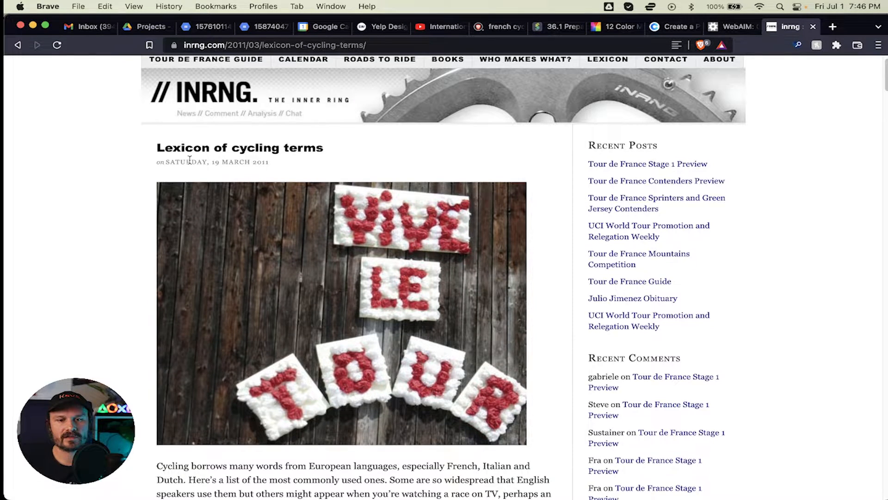
pyautogui.click(255, 162)
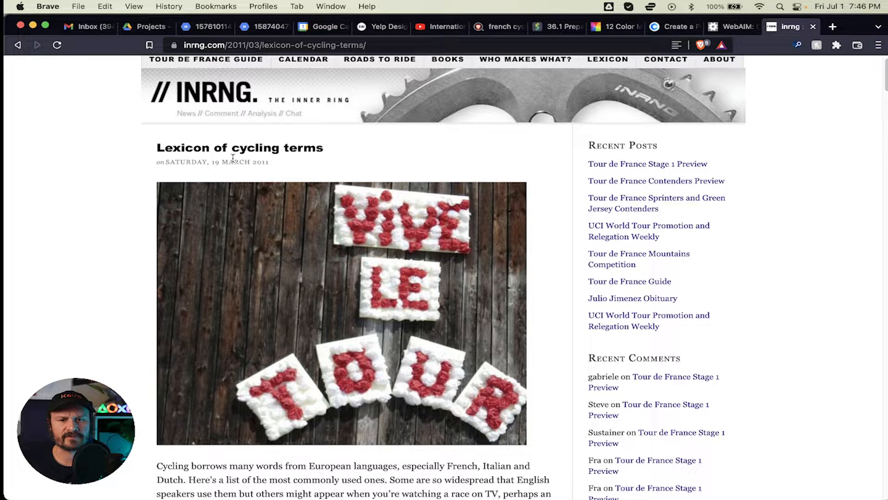
pyautogui.scroll(-15, 278, 154)
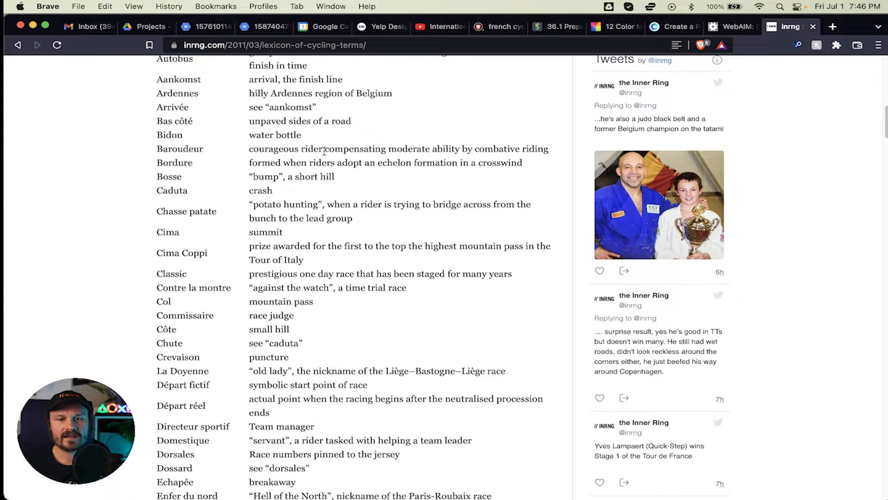
pyautogui.scroll(-5, 324, 150)
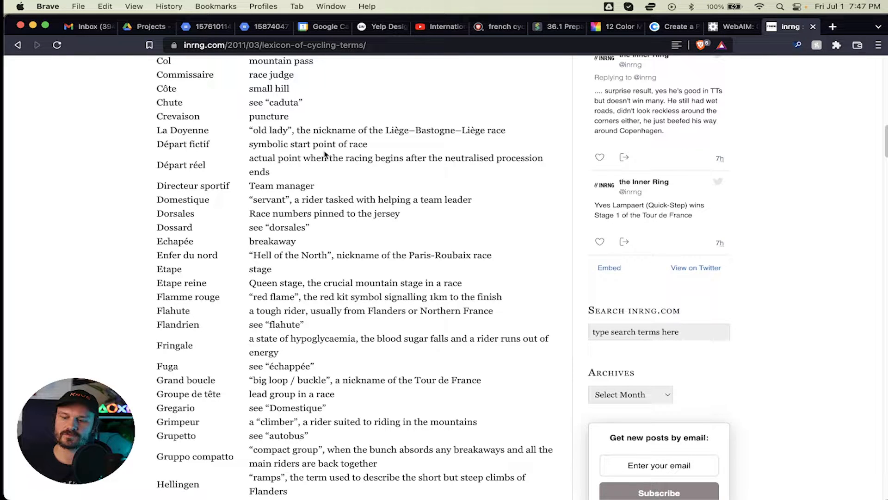
pyautogui.scroll(-15, 251, 274)
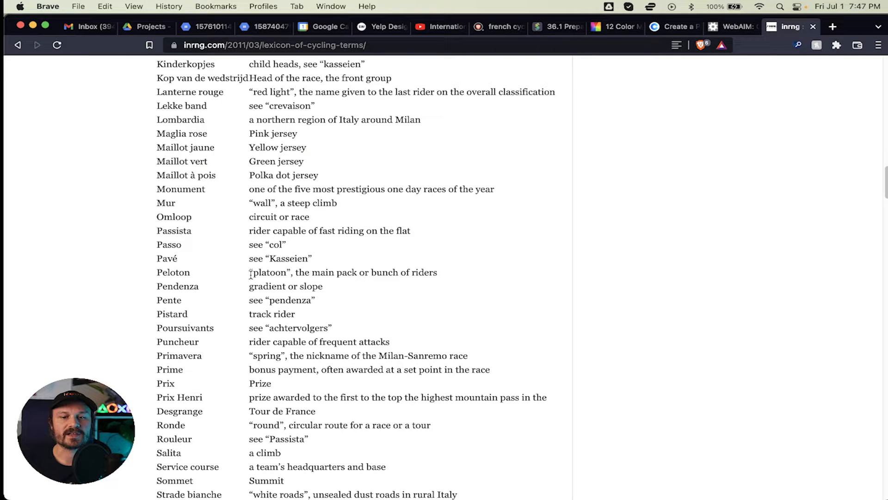
# Step: Examine the Peloton and Maillot vert entries in the cycling lexicon by highlighting them
pyautogui.tripleClick(250, 274)
pyautogui.scroll(3, 158, 272)
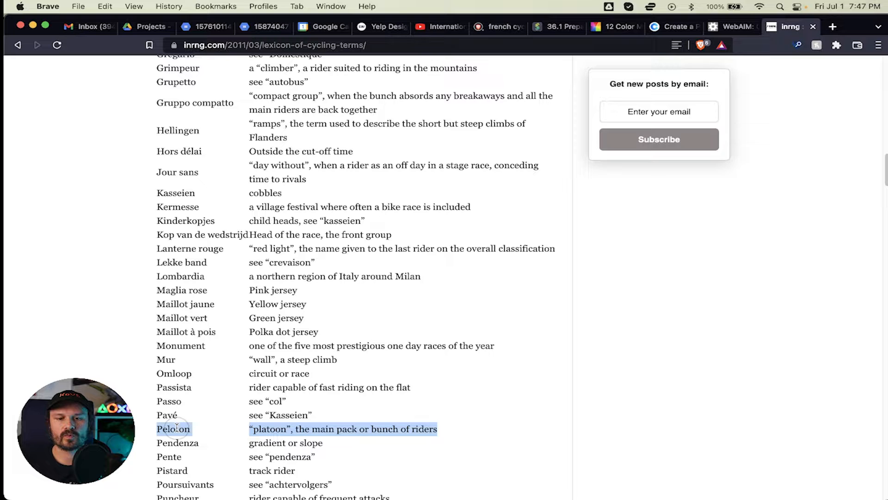
pyautogui.click(173, 430)
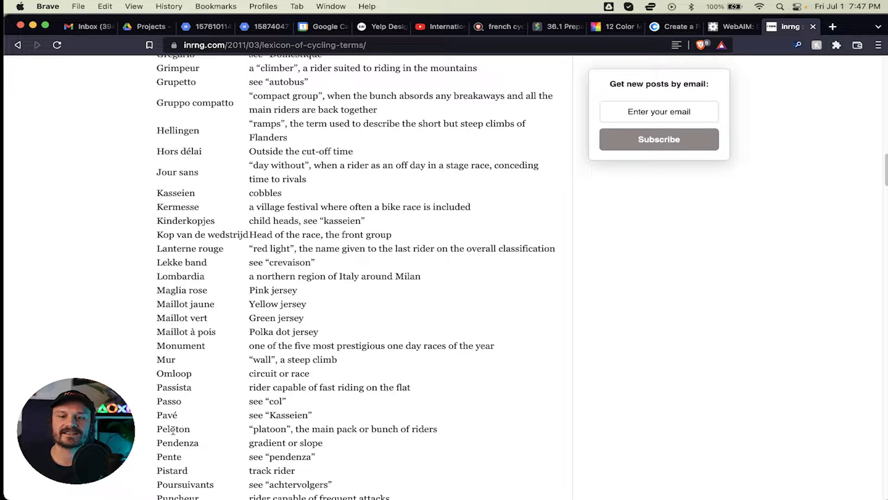
pyautogui.tripleClick(206, 317)
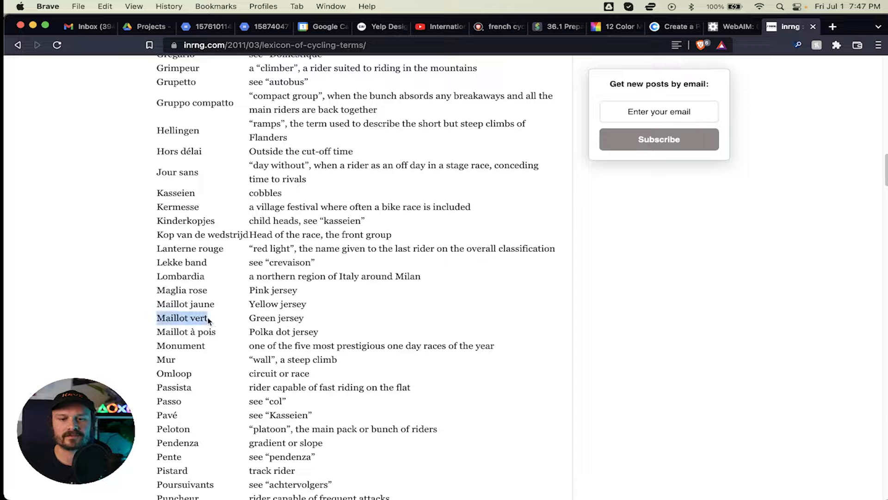
pyautogui.click(206, 317)
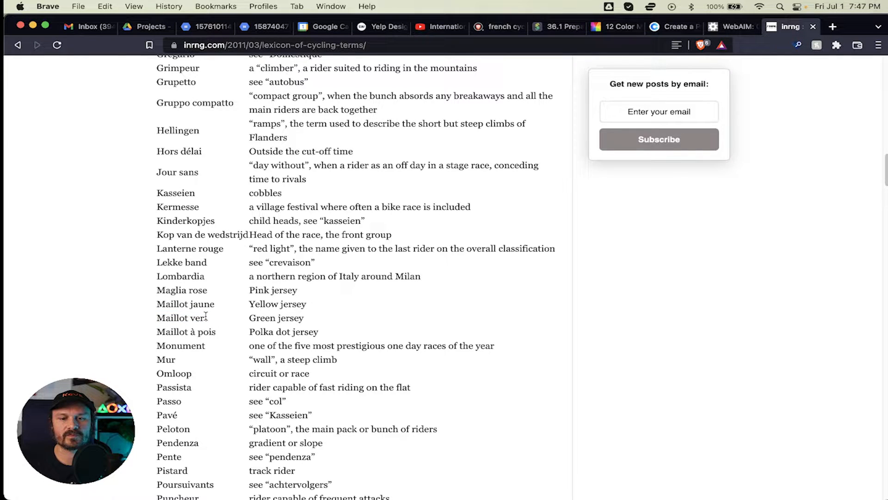
# Step: Close the unneeded browser tabs, including the earlier French cycling search, the YouTube page and the 12 Color Meanings page, keeping the lexicon open
pyautogui.click(440, 27)
pyautogui.press('super+w')
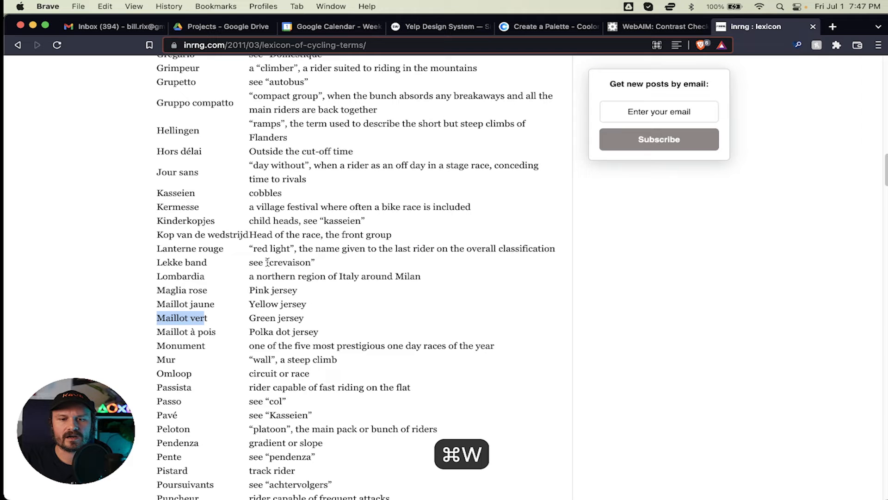
pyautogui.click(317, 245)
# Step: Look back through the earlier lexicon terms and highlight the Cima entry and its meaning, "summit"
pyautogui.scroll(1, 317, 245)
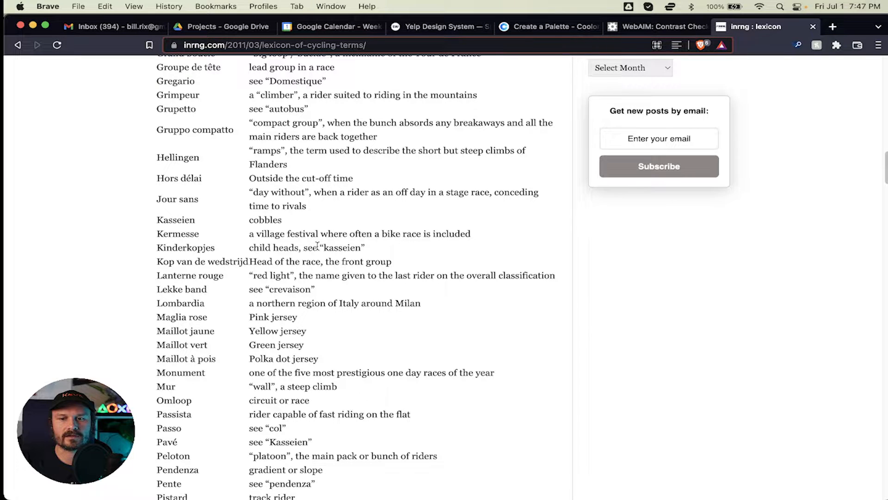
pyautogui.moveTo(158, 58); pyautogui.dragTo(155, 180)
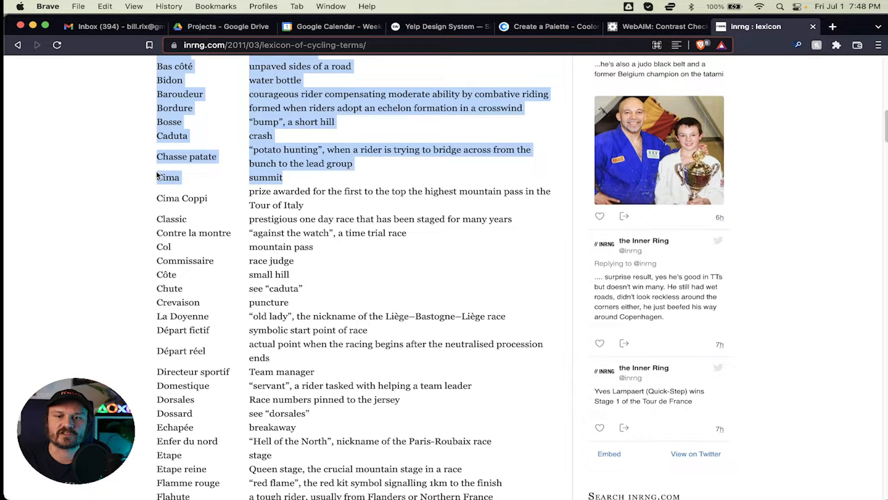
pyautogui.doubleClick(160, 177)
pyautogui.scroll(3, 171, 173)
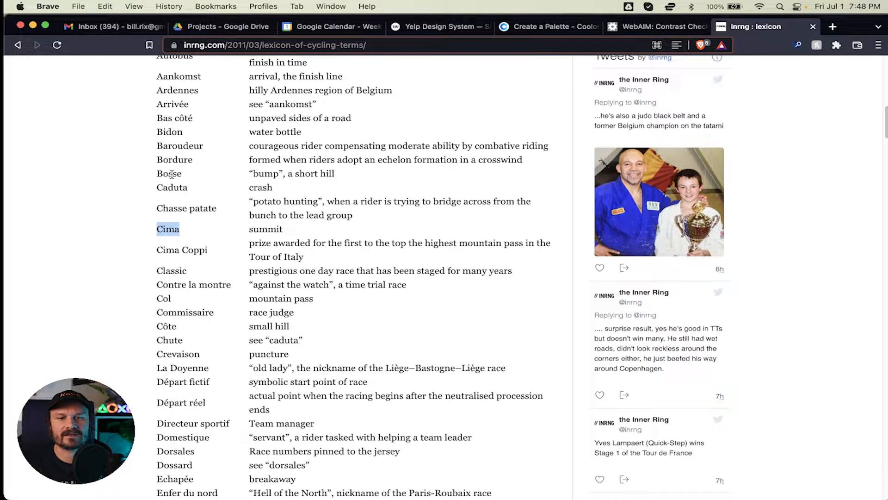
pyautogui.scroll(5, 171, 174)
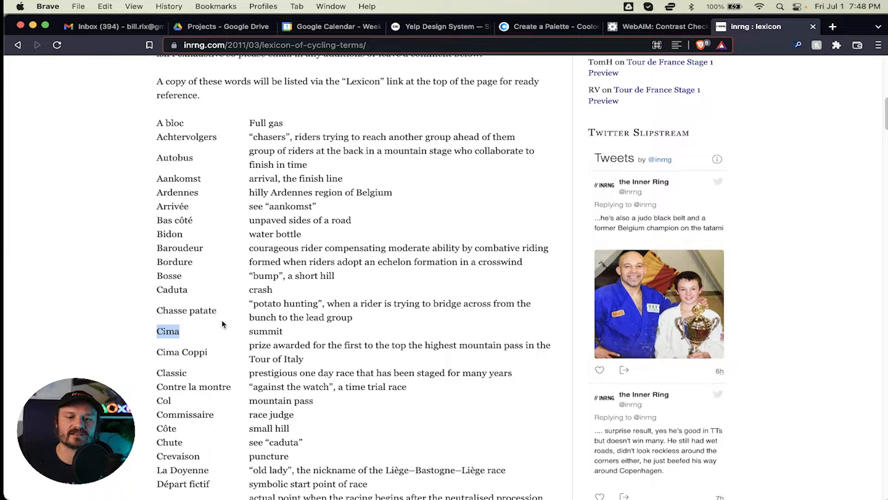
pyautogui.click(173, 332)
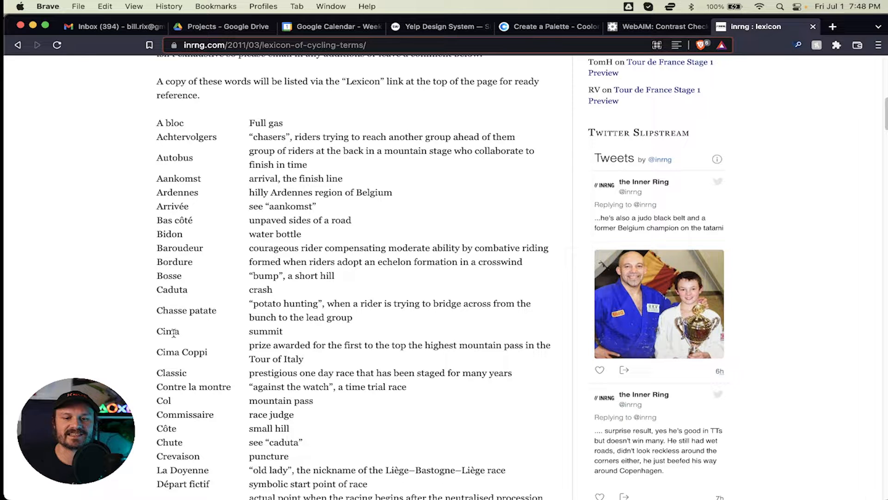
pyautogui.doubleClick(264, 331)
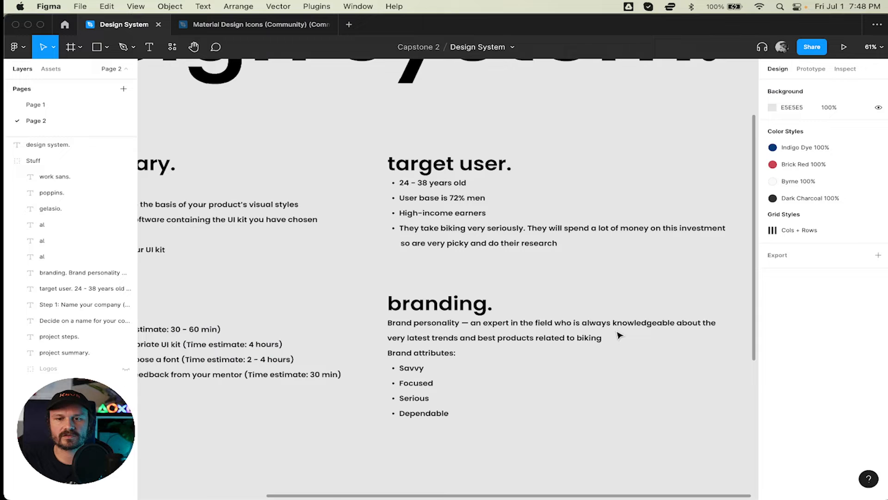
# Step: Switch to Figma and review the target user and branding sections against the project summary and project steps
pyautogui.scroll(2, 619, 335)
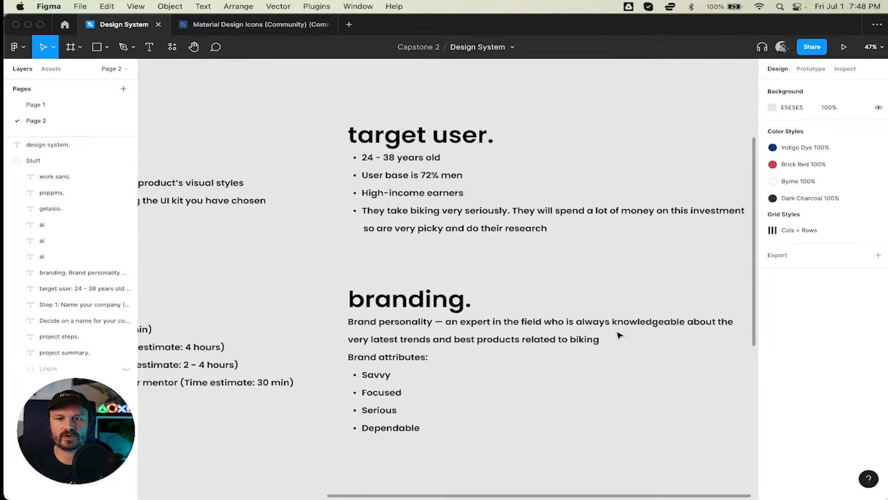
pyautogui.hscroll(3, 509, 356)
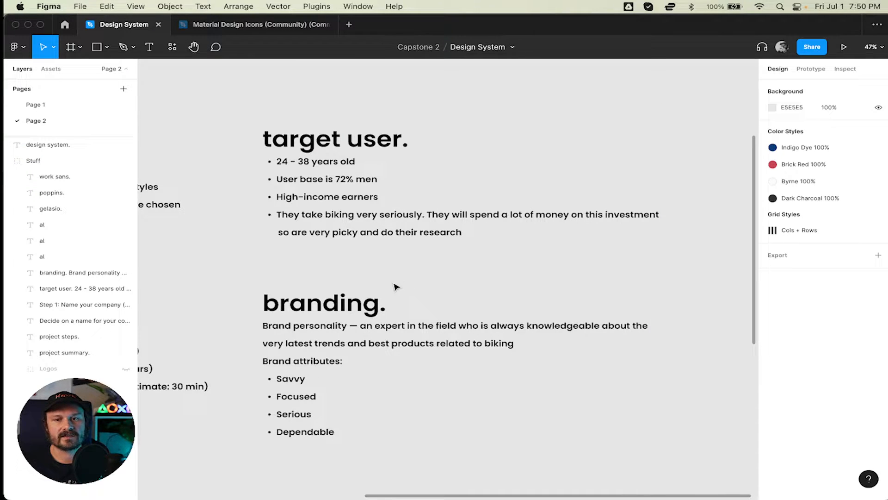
pyautogui.hscroll(-3, 407, 285)
pyautogui.scroll(-2, 407, 285)
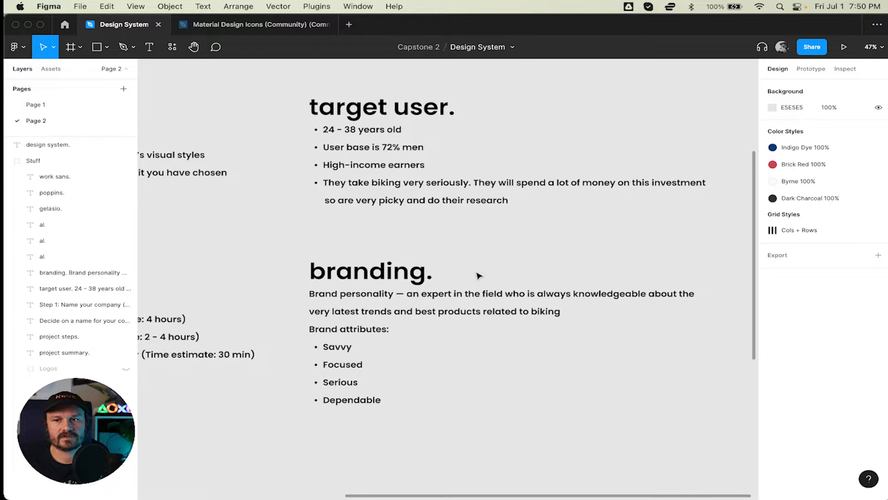
pyautogui.hscroll(-2, 478, 276)
pyautogui.scroll(-1, 478, 276)
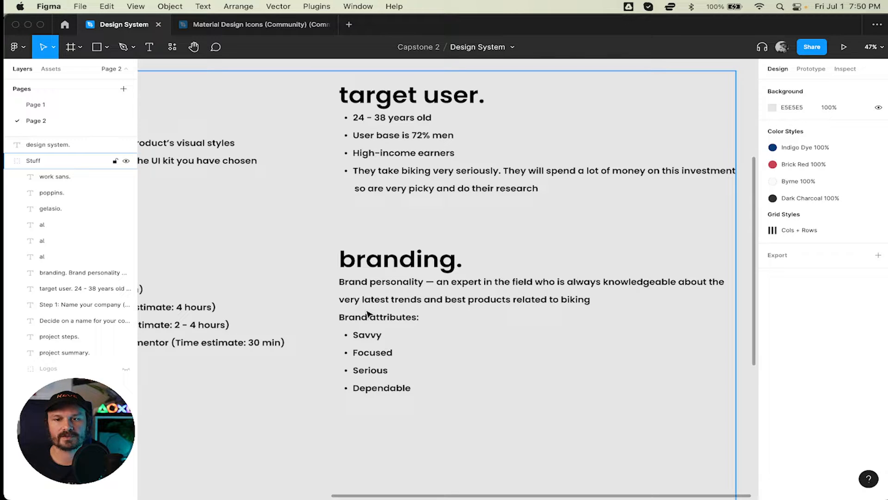
pyautogui.hscroll(-1, 366, 313)
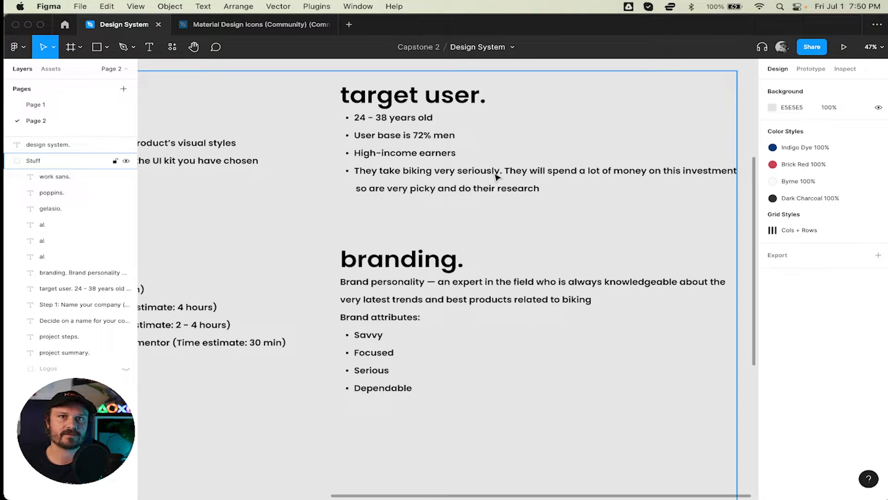
pyautogui.press('Escape')
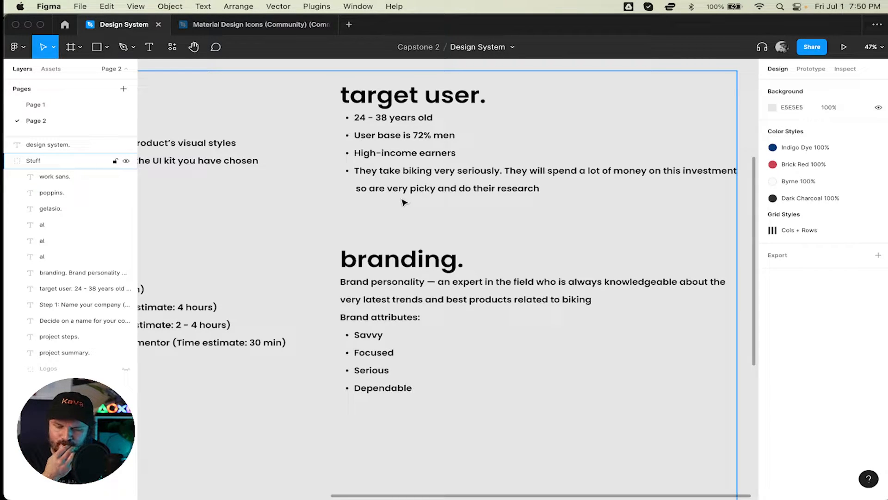
pyautogui.hscroll(-10, 402, 200)
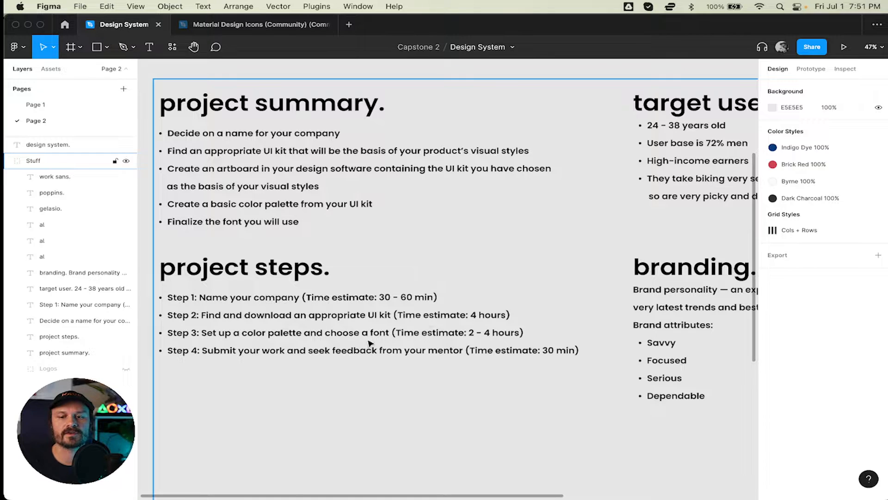
pyautogui.hscroll(10, 384, 351)
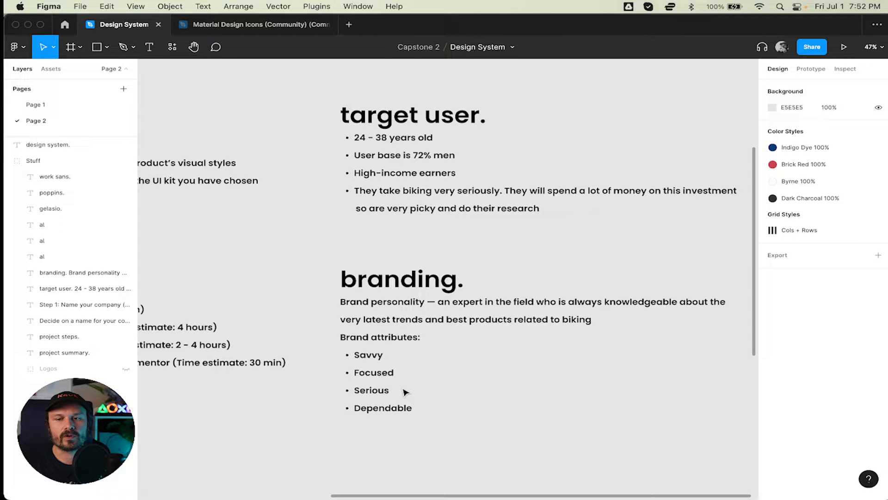
# Step: Switch to Brave, search the web for "color meanings" in a new tab and look through the results
pyautogui.press('super+Tab')
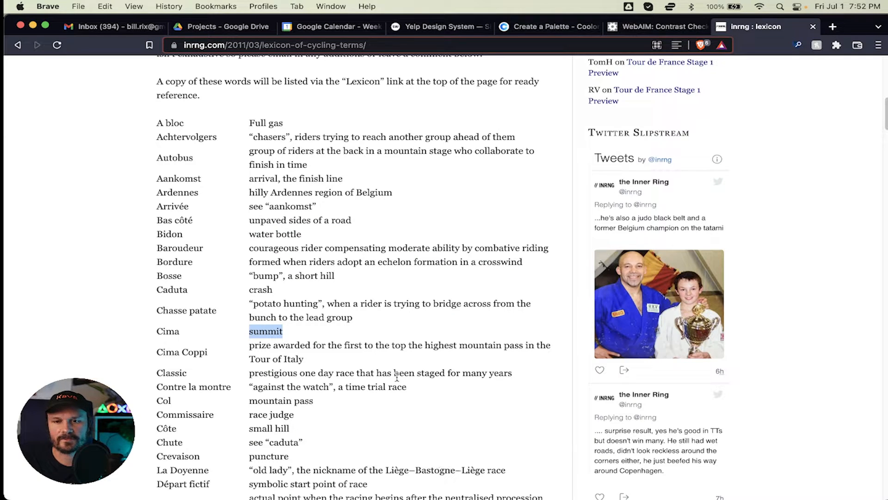
pyautogui.press('super+t')
pyautogui.write('cl')
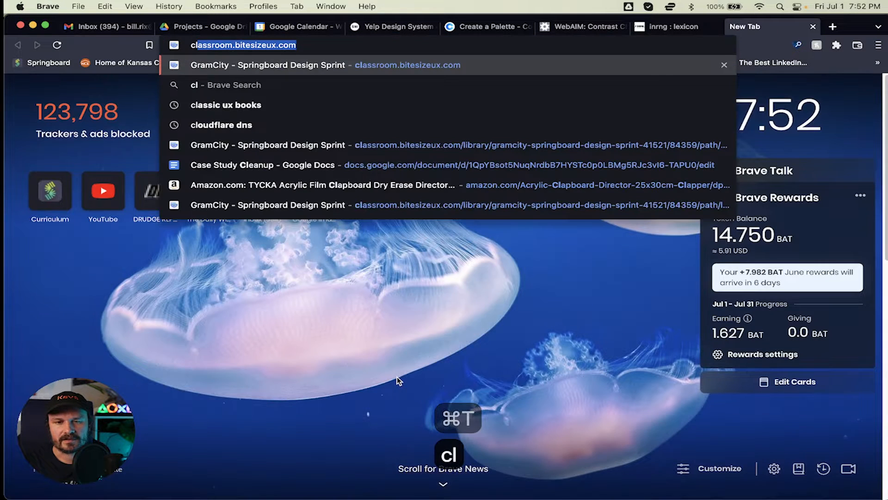
pyautogui.press('BackSpace')
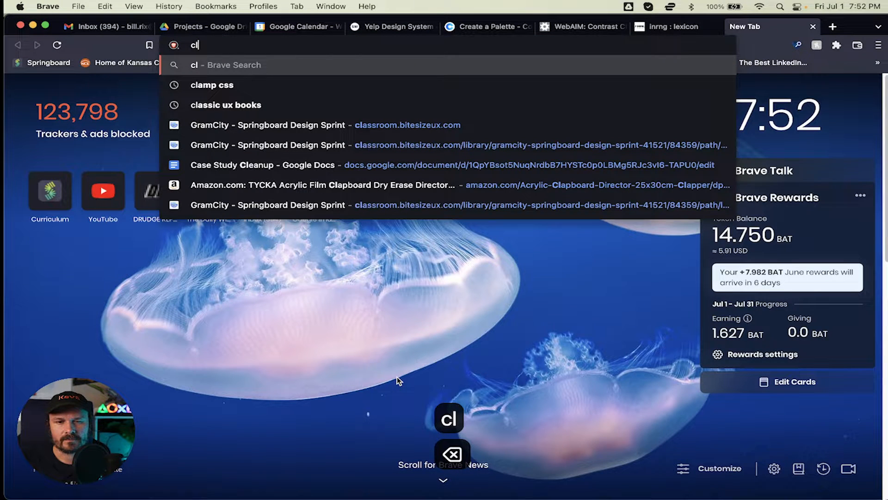
pyautogui.press('BackSpace')
pyautogui.write('olor mean')
pyautogui.press('Return')
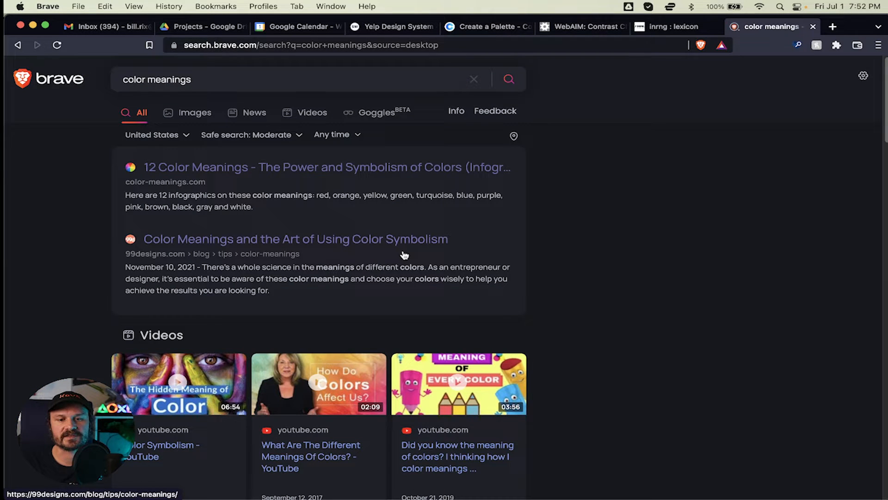
pyautogui.scroll(-10, 404, 255)
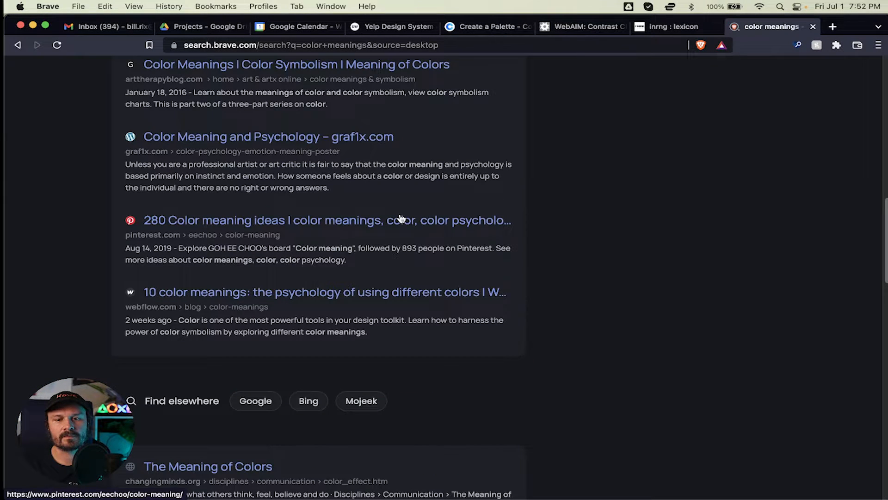
# Step: Open the 12 Color Meanings page from the search results and examine the Psychology of Colors infographic and the Red Color Meaning section
pyautogui.scroll(10, 400, 219)
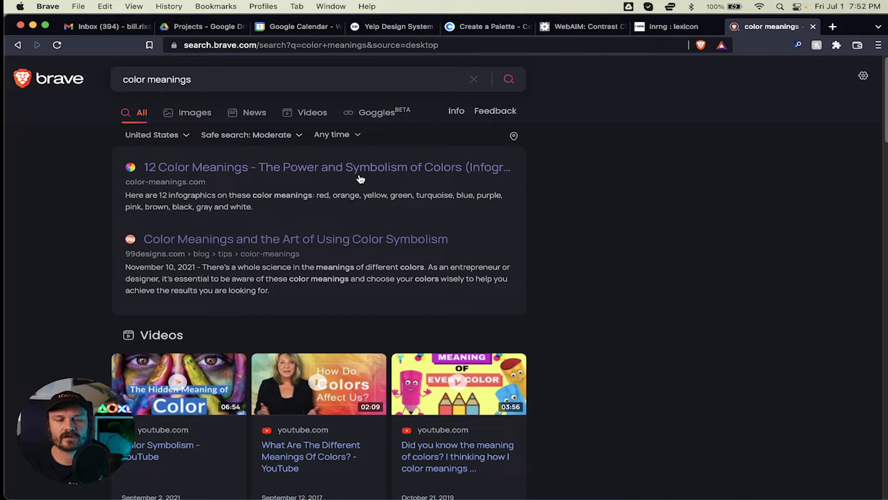
pyautogui.click(344, 173)
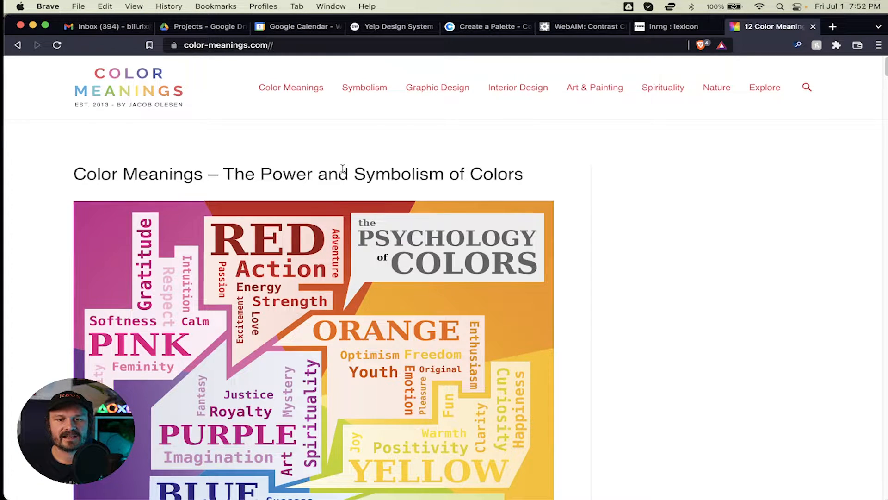
pyautogui.scroll(-2, 342, 168)
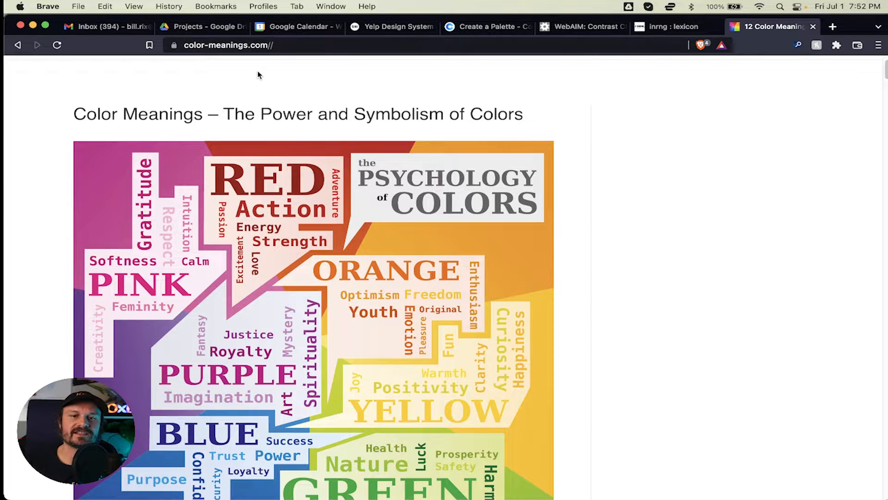
pyautogui.scroll(-1, 225, 93)
pyautogui.scroll(-2, 224, 94)
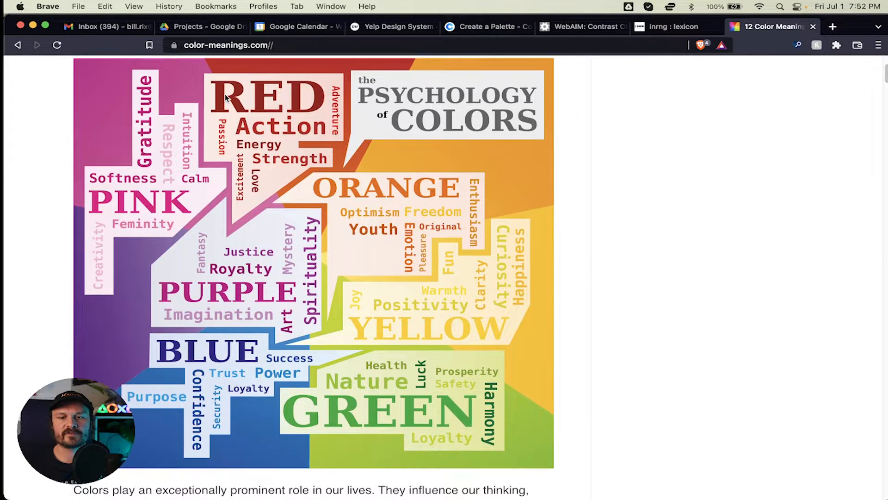
pyautogui.scroll(1, 225, 97)
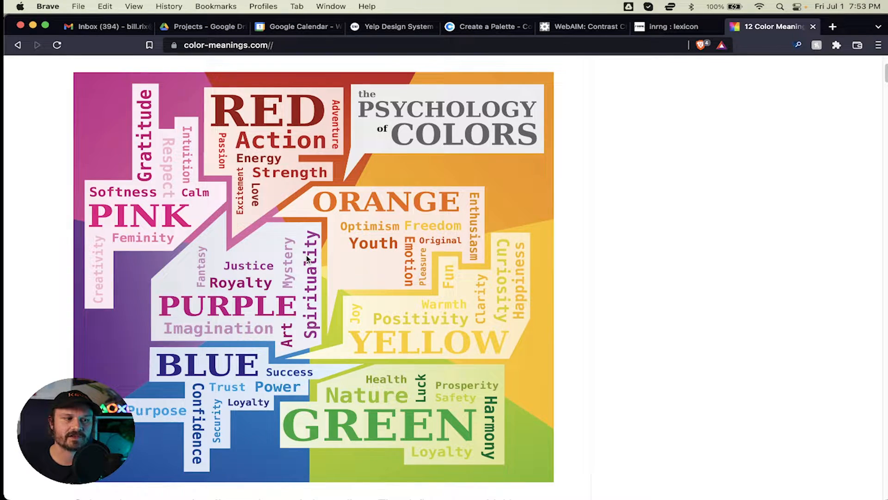
pyautogui.scroll(-20, 307, 259)
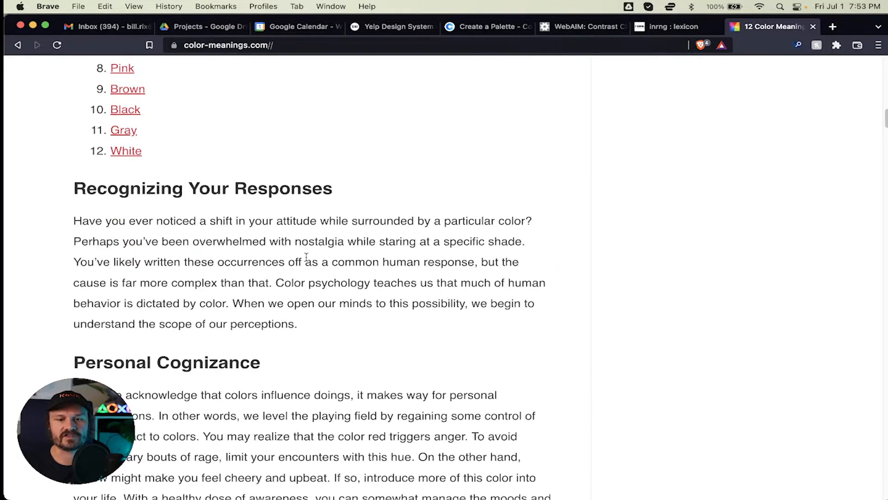
pyautogui.scroll(-5, 307, 259)
pyautogui.scroll(1, 307, 261)
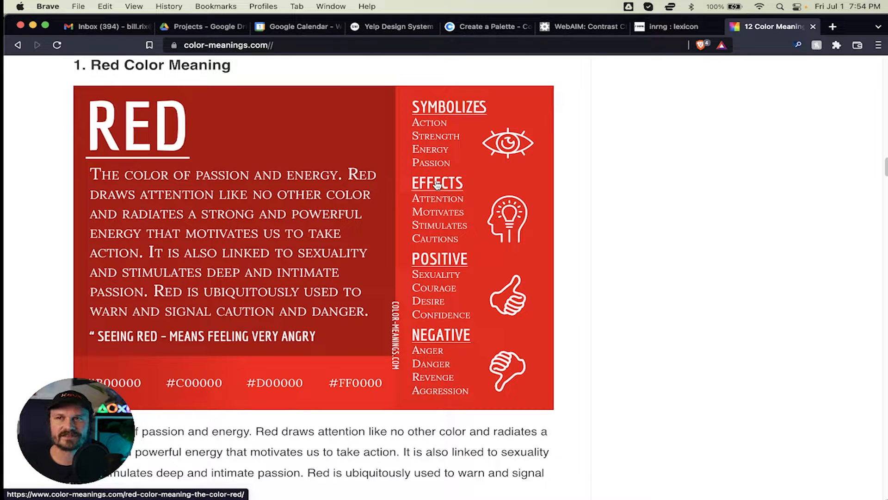
# Step: Switch to Figma and append "- blue" to the Dependable brand attribute in the branding text
pyautogui.press('super+Tab')
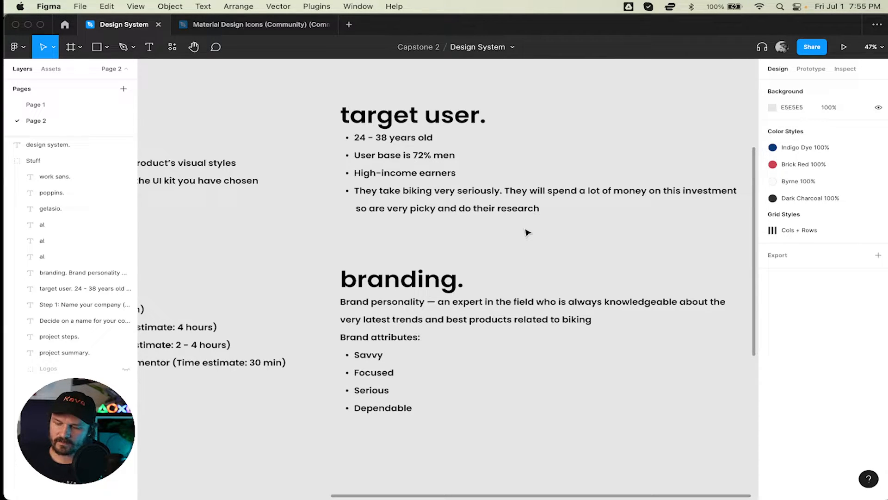
pyautogui.click(426, 355)
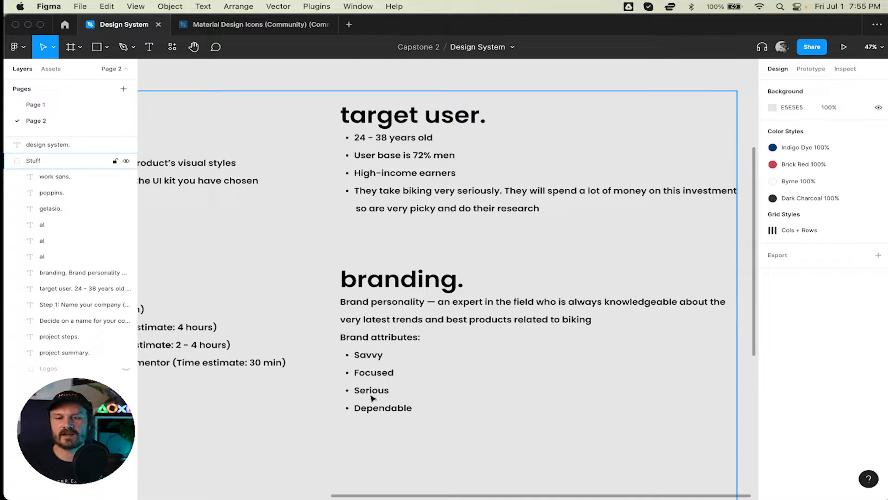
pyautogui.click(401, 397)
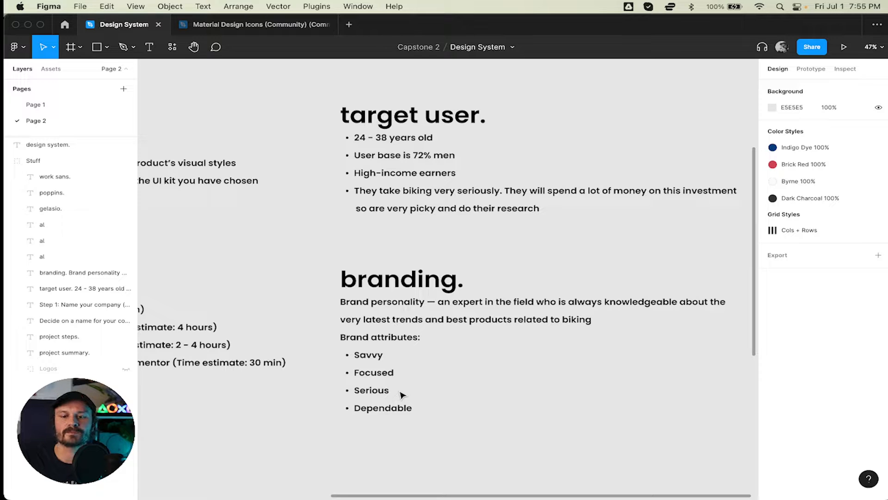
pyautogui.click(401, 394)
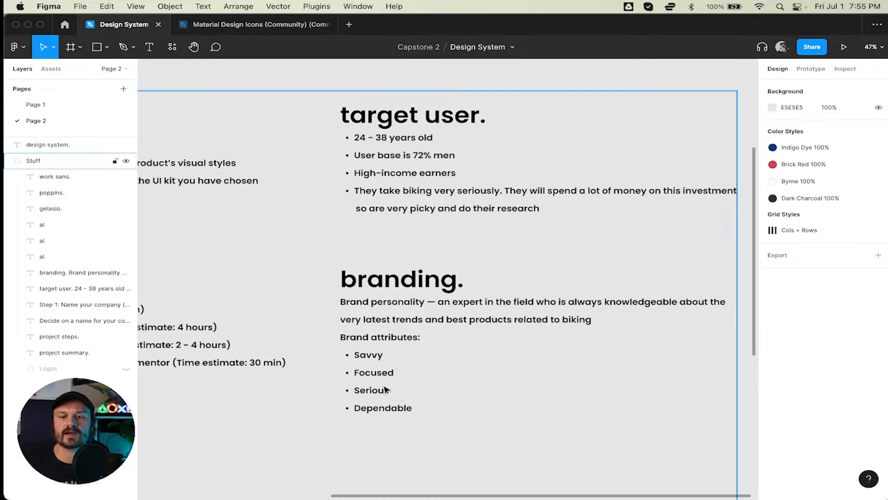
pyautogui.press('t')
pyautogui.click(412, 411)
pyautogui.press('Right')
pyautogui.write('0')
pyautogui.press('BackSpace')
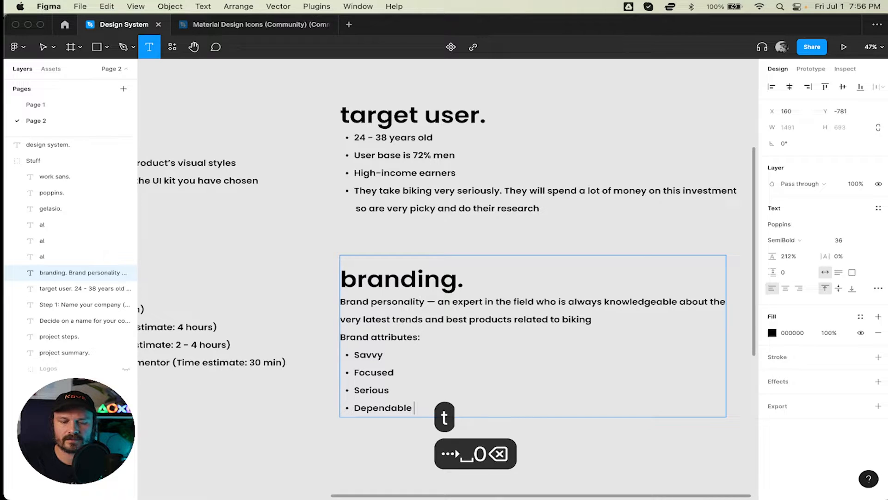
pyautogui.write('- blue')
pyautogui.press('Escape')
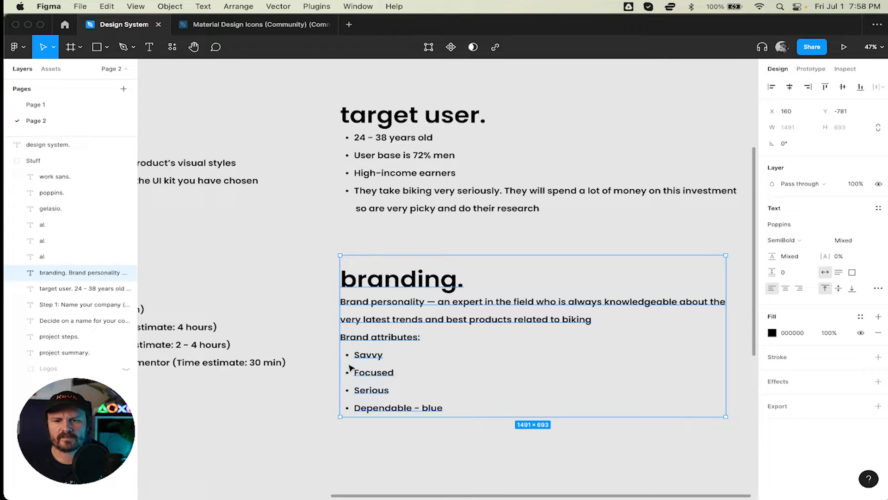
# Step: Append "- dark" to the Serious brand attribute
pyautogui.press('t')
pyautogui.click(390, 387)
pyautogui.press('Right')
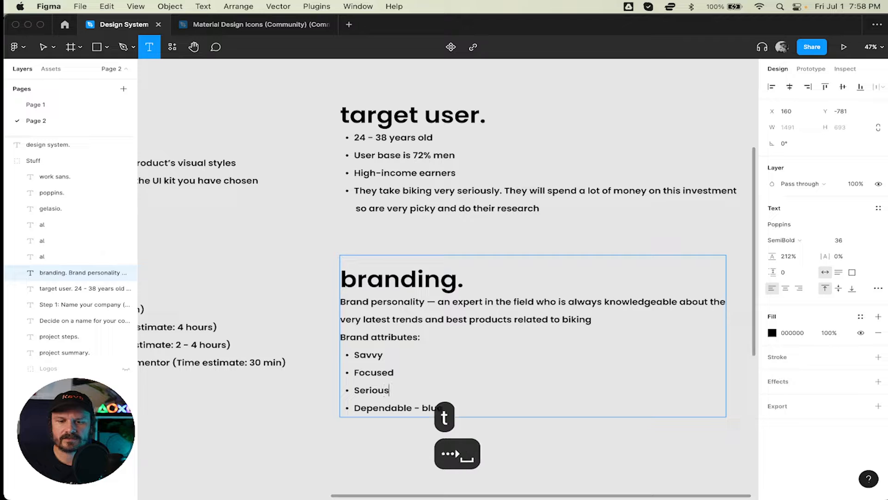
pyautogui.write('- dark')
pyautogui.write('s')
pyautogui.press('BackSpace')
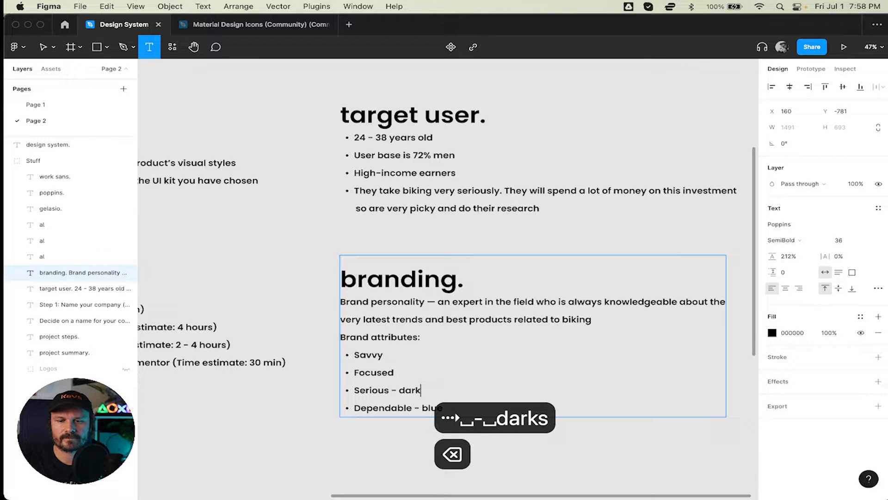
pyautogui.press('Escape')
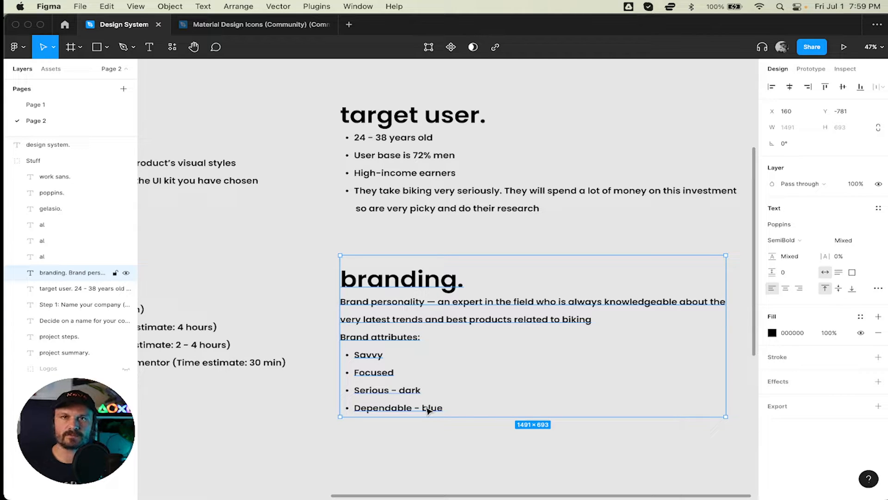
# Step: Append "- blue" to the Focused brand attribute
pyautogui.press('t')
pyautogui.click(384, 370)
pyautogui.click(393, 372)
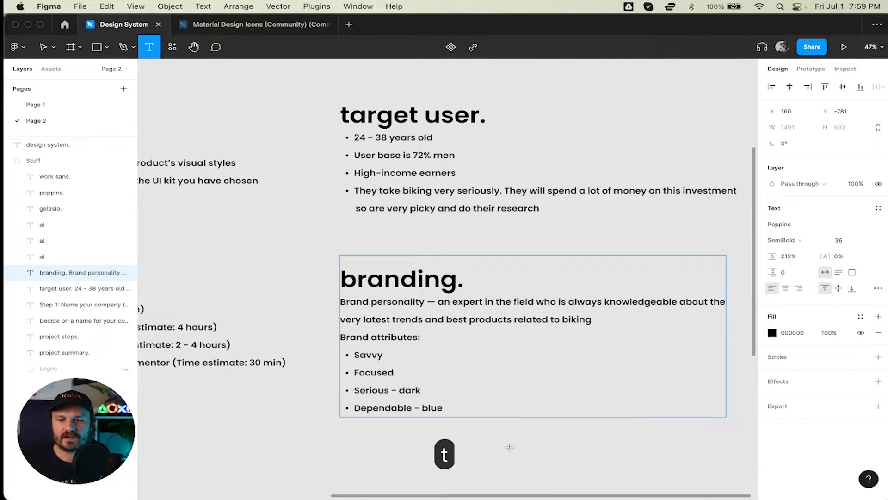
pyautogui.write('- blue')
pyautogui.press('BackSpace')
pyautogui.press('Escape')
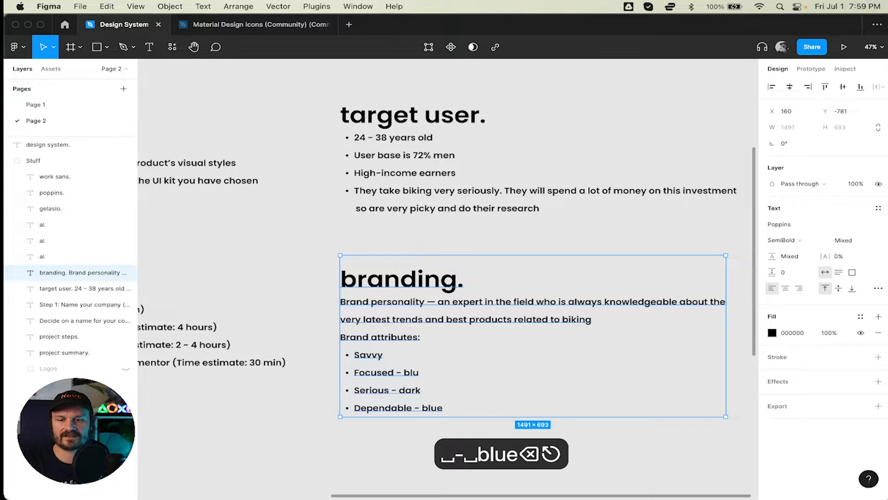
pyautogui.press('t')
pyautogui.click(419, 372)
pyautogui.write('e')
pyautogui.press('Escape')
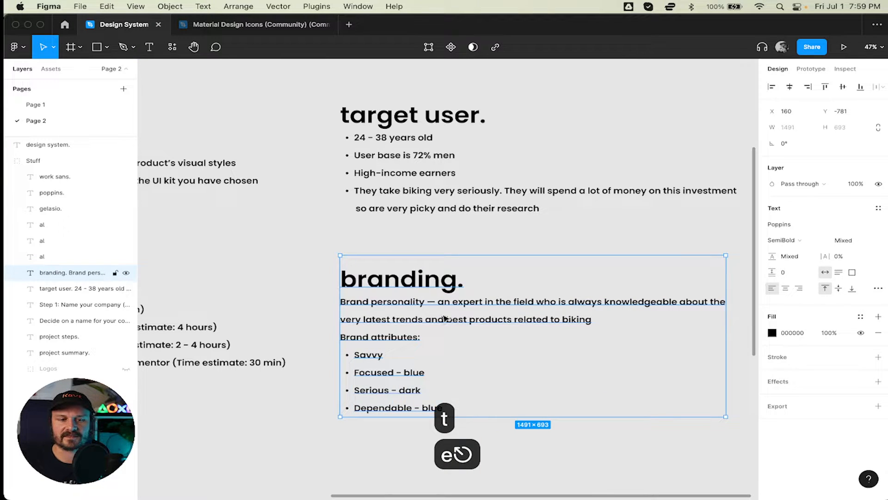
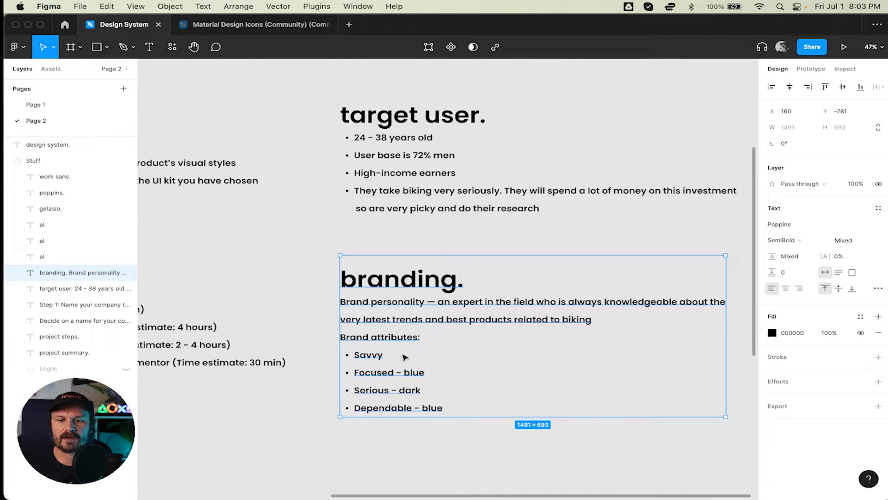
# Step: Append "- red" to the Savvy brand attribute
pyautogui.press('t')
pyautogui.click(382, 356)
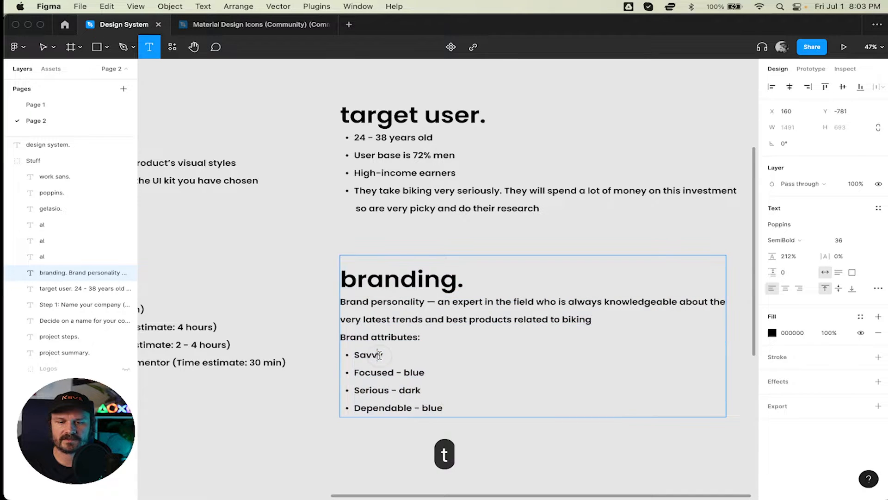
pyautogui.press('Right')
pyautogui.write('- b')
pyautogui.press('BackSpace')
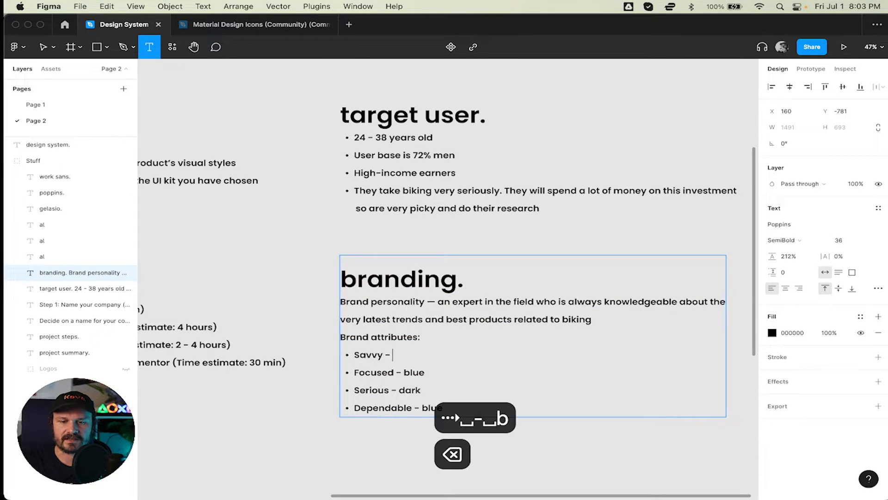
pyautogui.write('red')
pyautogui.press('BackSpace')
pyautogui.press('Escape')
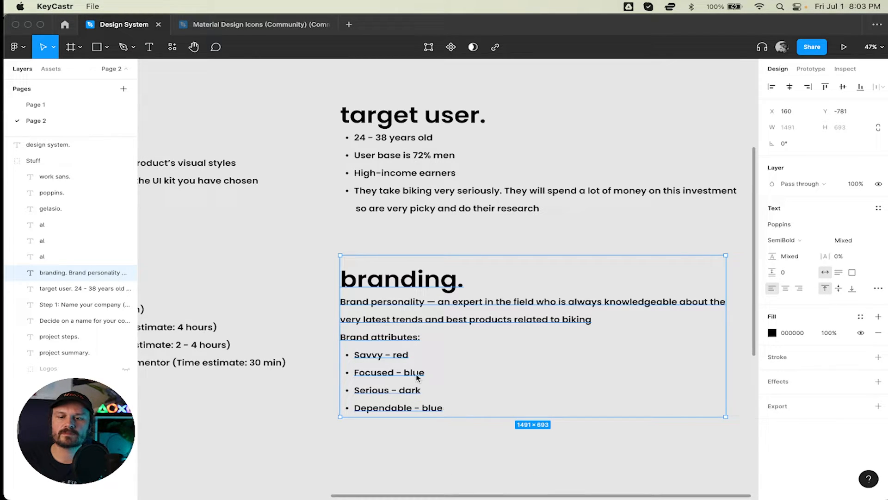
pyautogui.click(419, 439)
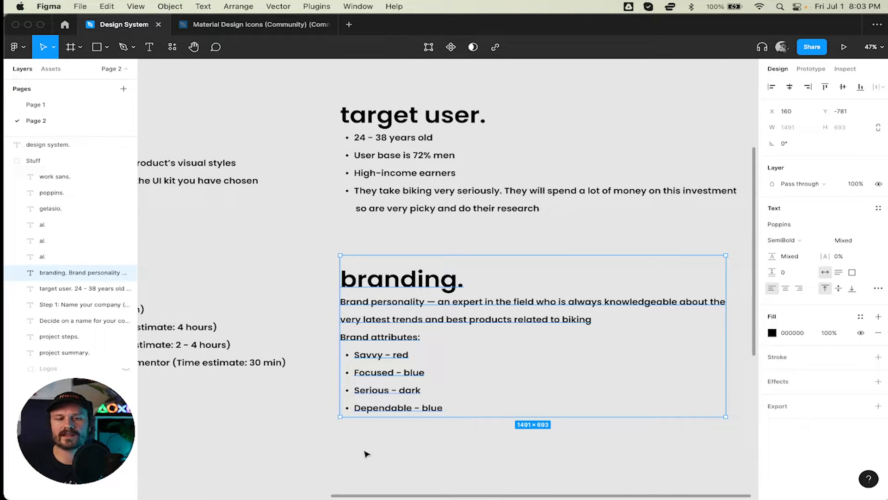
# Step: Switch to Brave and view the existing Coolors palette with the blue, brick red, white, jet and sea green colors
pyautogui.press('super+Tab')
pyautogui.press('super+Tab')
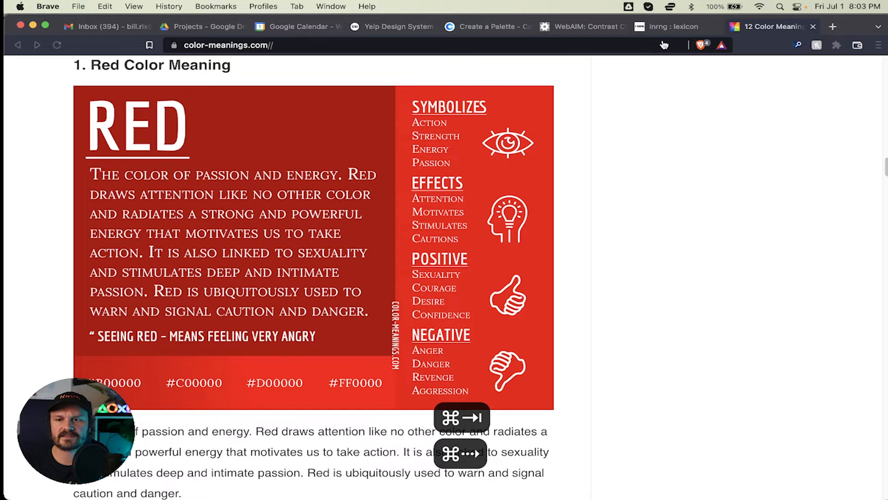
pyautogui.click(487, 29)
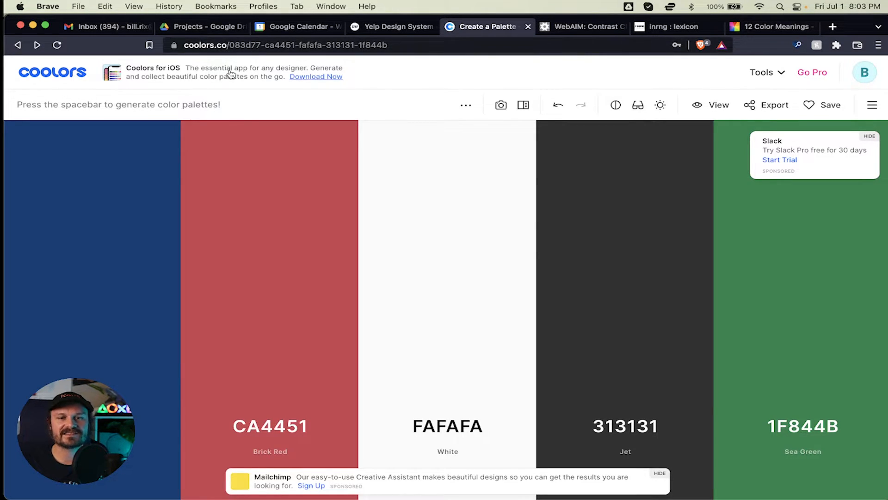
pyautogui.moveTo(480, 141)
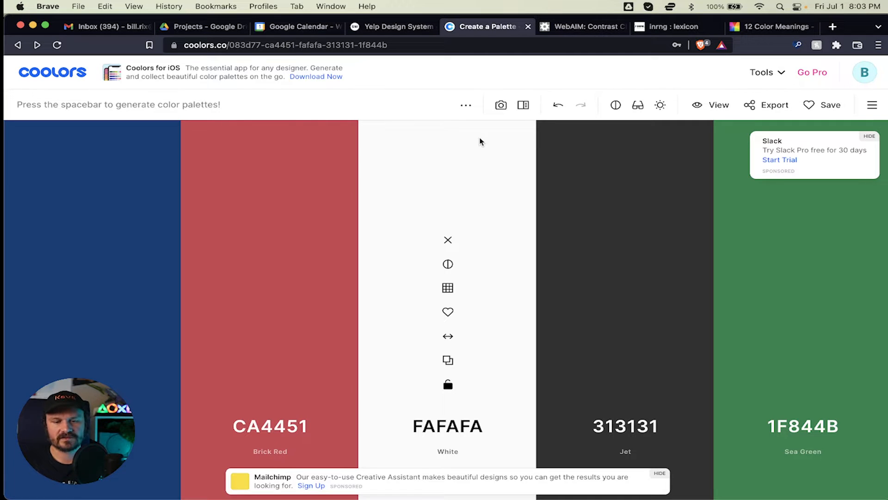
# Step: Open coolors.co in a new browser tab and start its palette generator
pyautogui.press('super+t')
pyautogui.write('coolors.co')
pyautogui.press('Return')
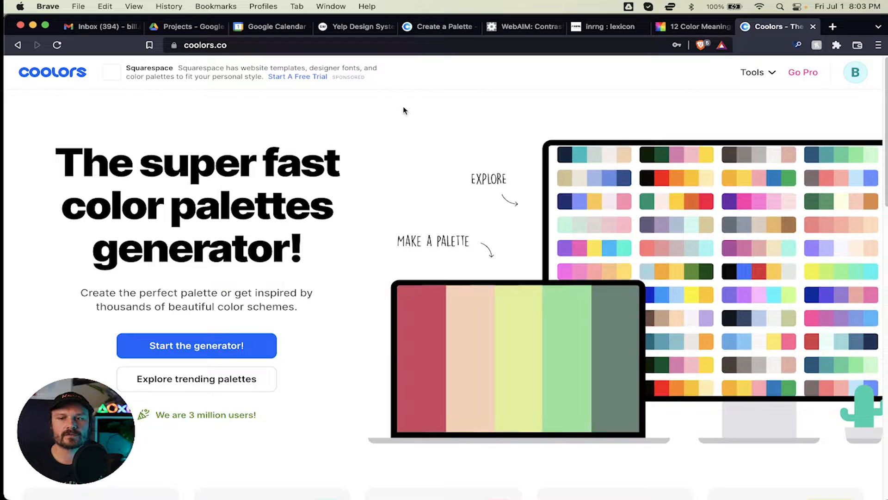
pyautogui.click(223, 354)
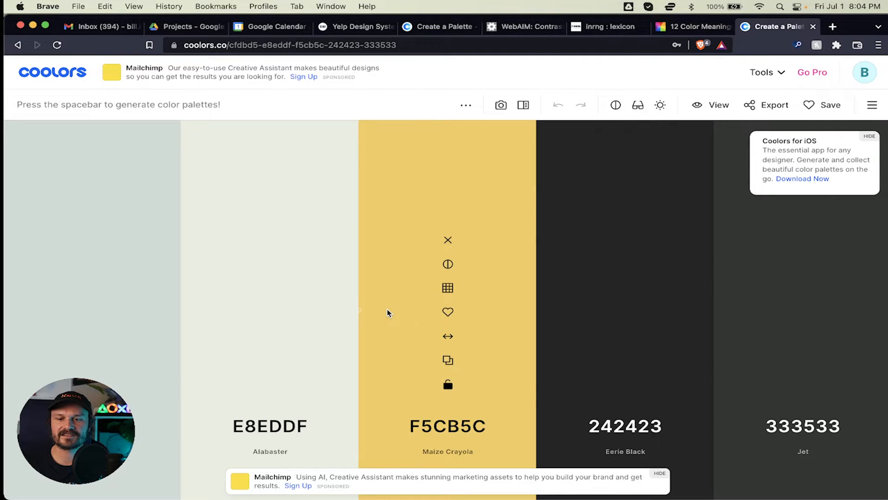
# Step: Save the yellow #F5CB5C from the palette as a new color named "lemon"
pyautogui.click(448, 312)
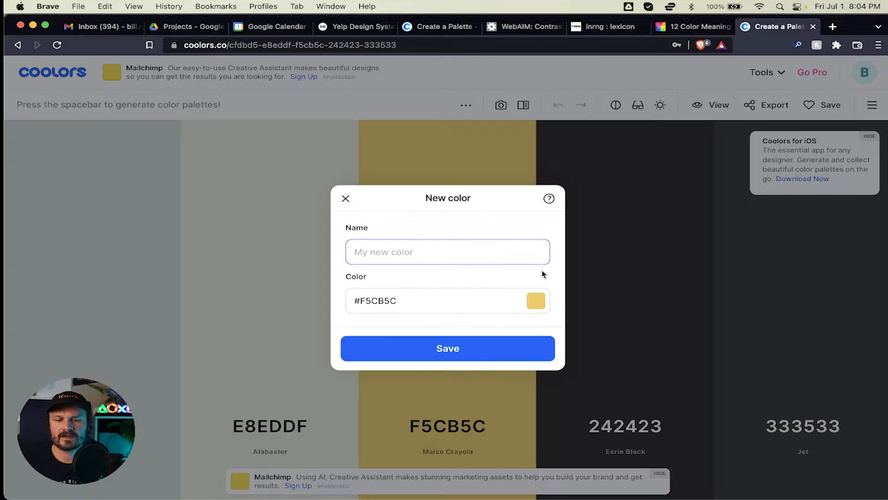
pyautogui.write('le')
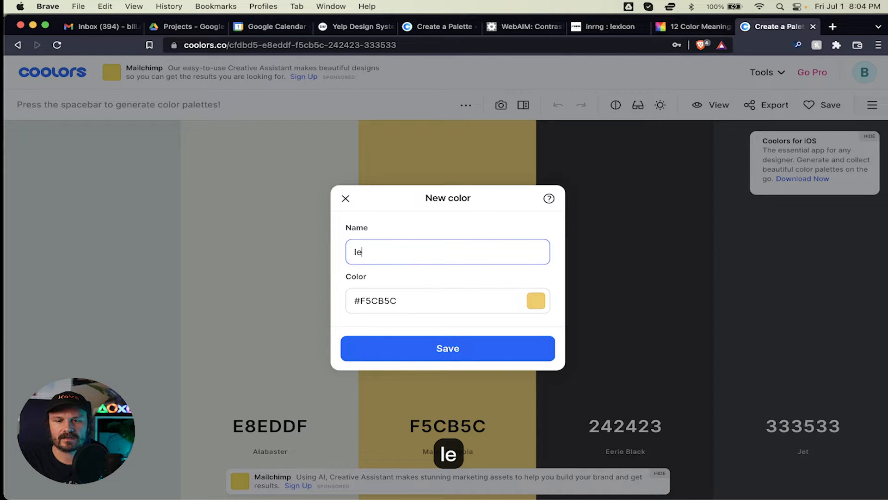
pyautogui.write('mn')
pyautogui.press('BackSpace')
pyautogui.write('on')
pyautogui.press('Return')
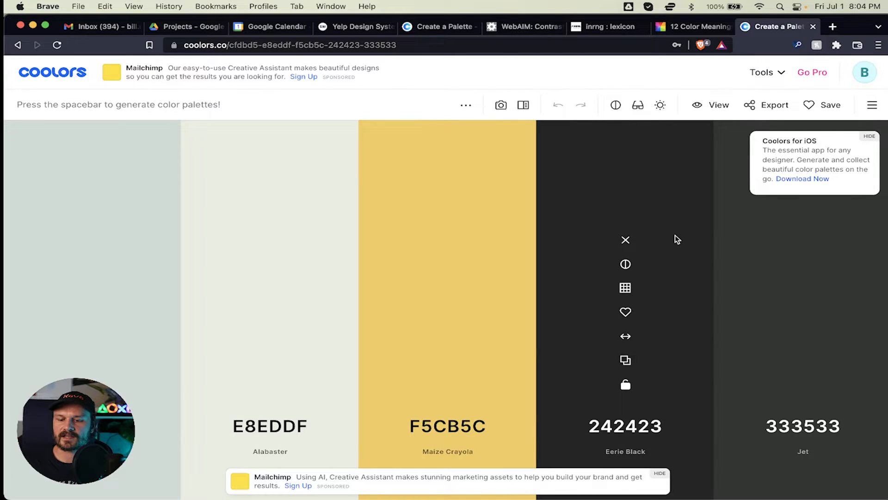
# Step: Generate a series of new random color palettes, going through several variations
pyautogui.press('space')
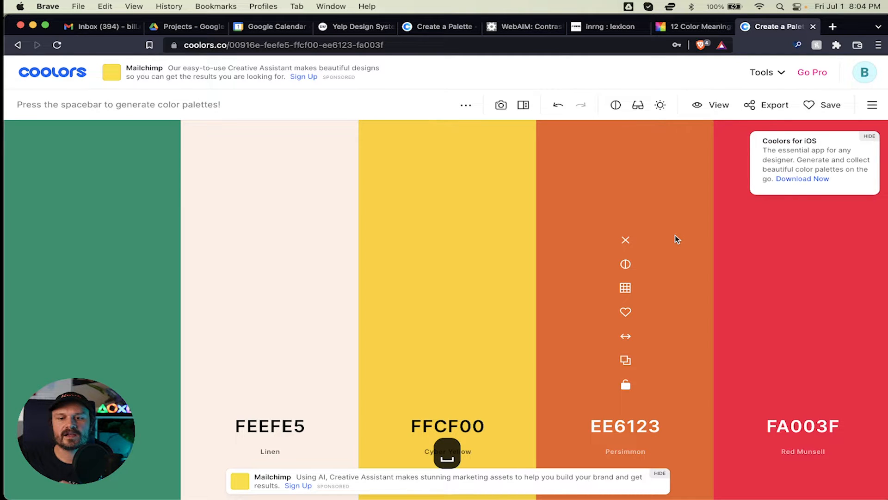
pyautogui.press('space')
pyautogui.press('space')
pyautogui.press('space')
pyautogui.press('space')
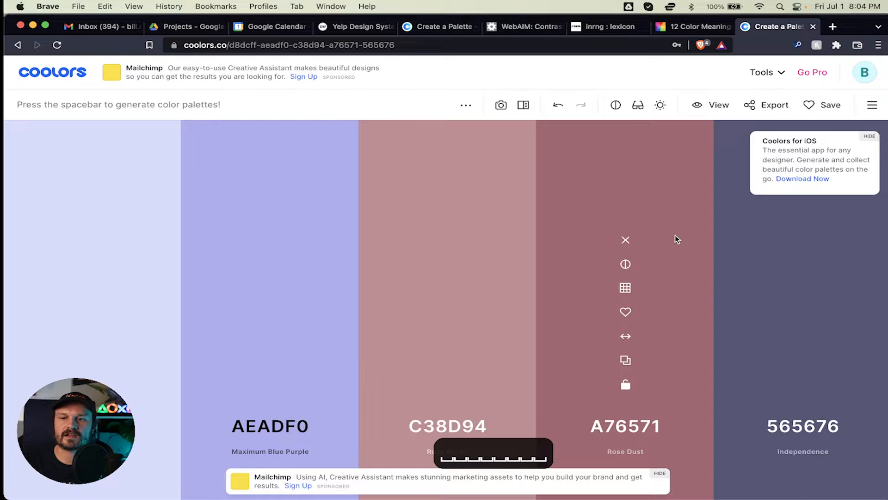
pyautogui.press('space')
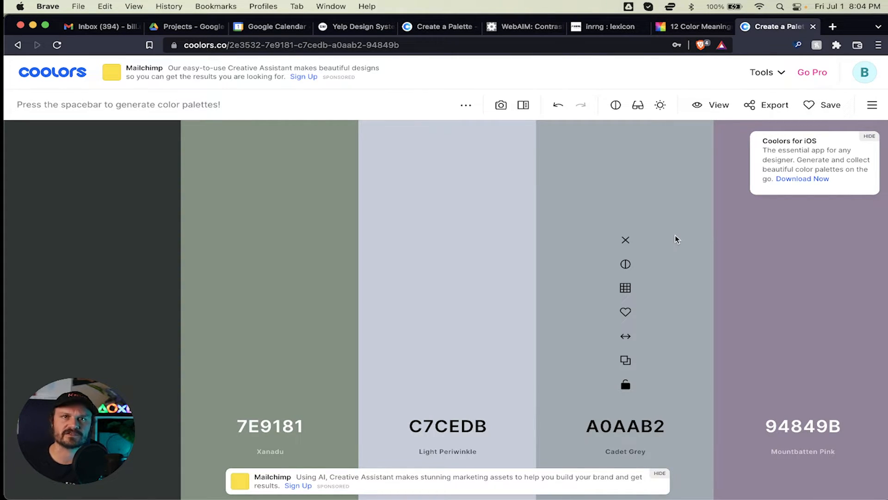
# Step: Generate a few more random color palettes and close the 12 Color Meanings page
pyautogui.press('space')
pyautogui.press('space')
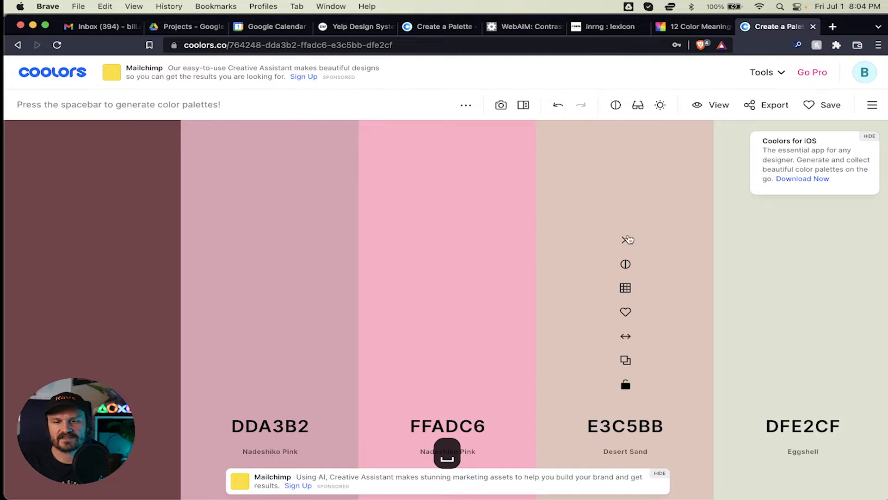
pyautogui.press('space')
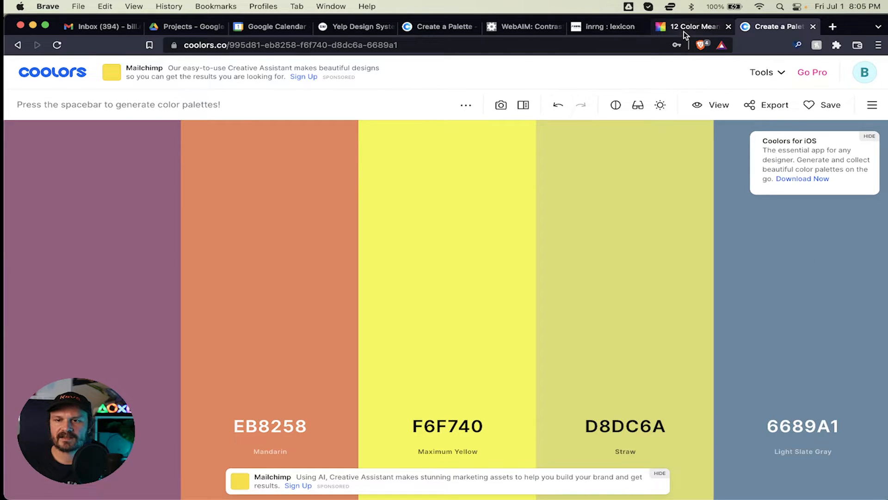
pyautogui.click(729, 27)
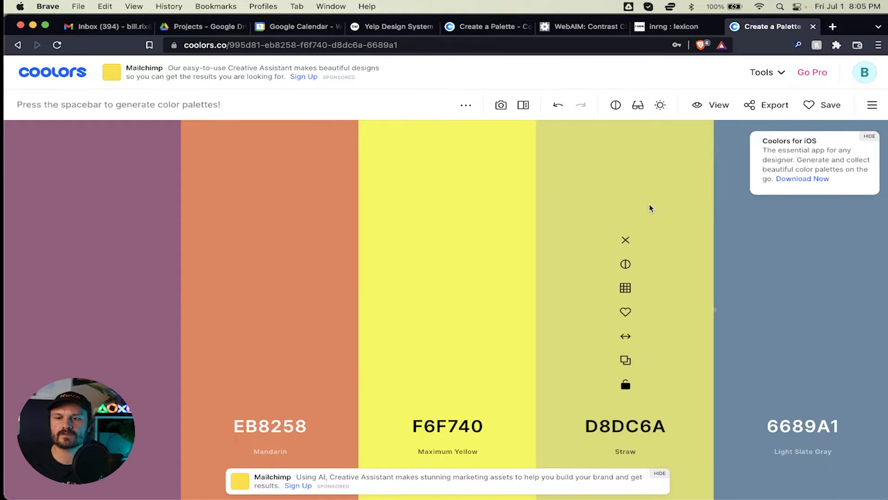
# Step: Keep generating random palettes until one contains the Maximum Blue color 5EB1BF
pyautogui.moveTo(529, 126)
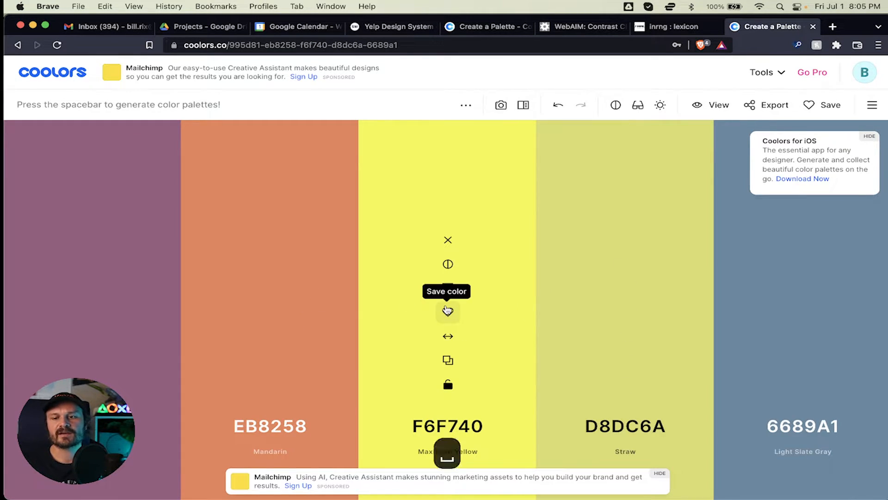
pyautogui.press('space')
pyautogui.press('space')
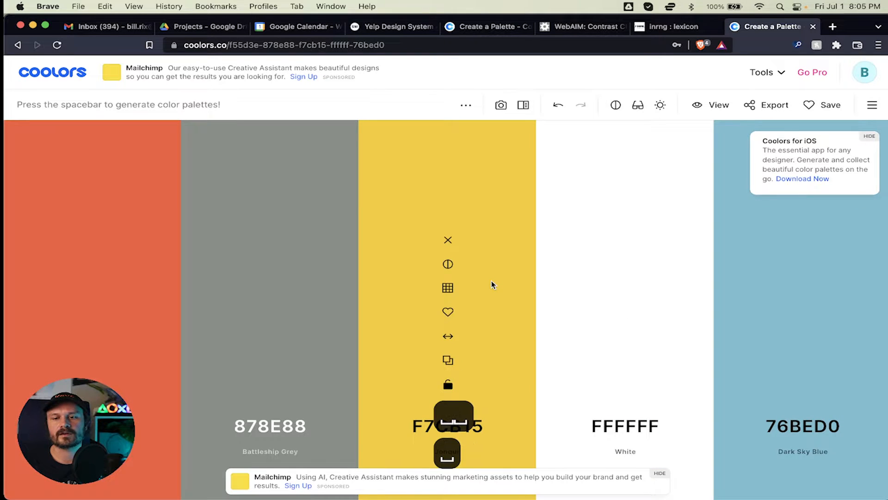
pyautogui.press('space')
pyautogui.press('space')
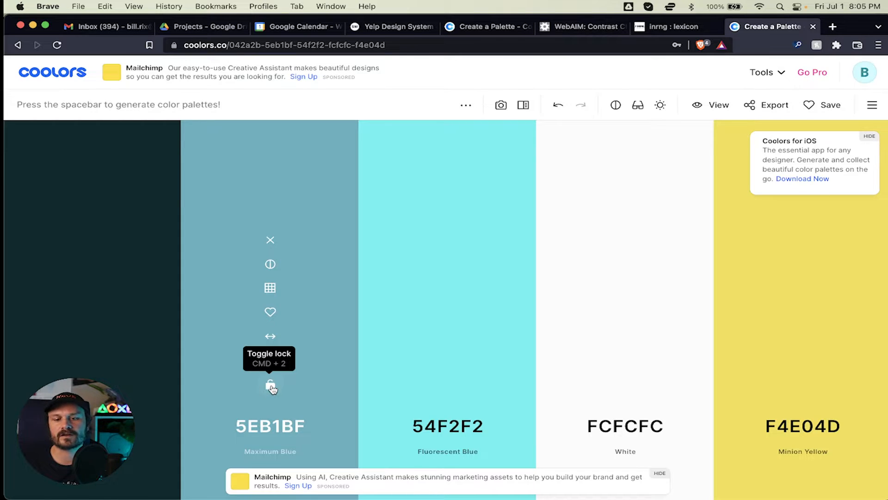
# Step: Lock the Maximum Blue color 5EB1BF and generate several palettes around it until one includes the Cinnabar red F24236
pyautogui.click(270, 387)
pyautogui.press('space')
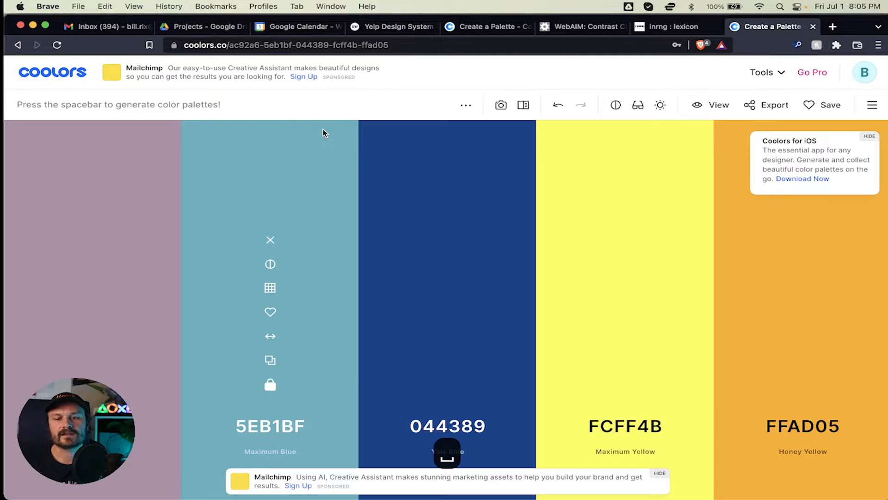
pyautogui.press('space')
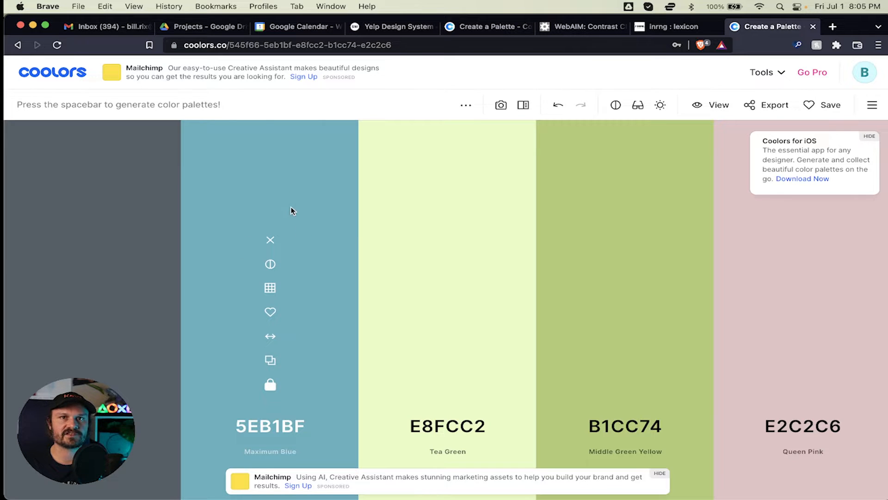
pyautogui.press('space')
pyautogui.press('space')
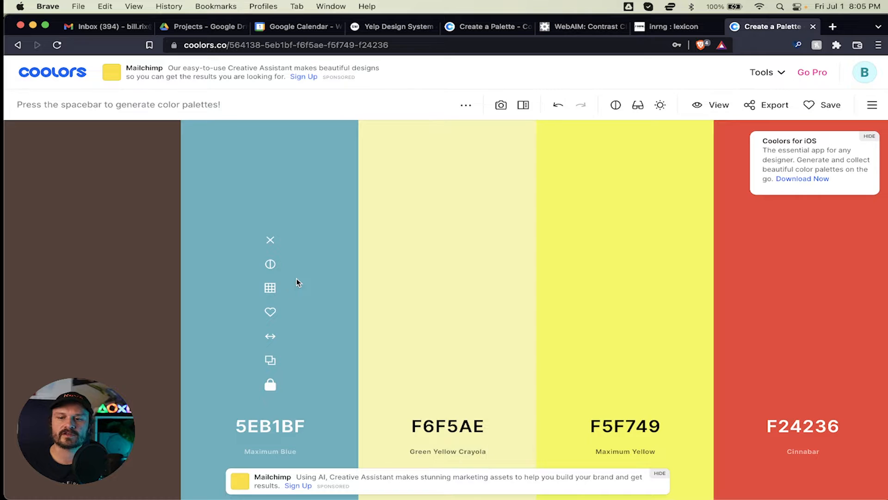
# Step: Save the red #F24236 as a new color named "cinny" and close this palette generator page
pyautogui.click(802, 315)
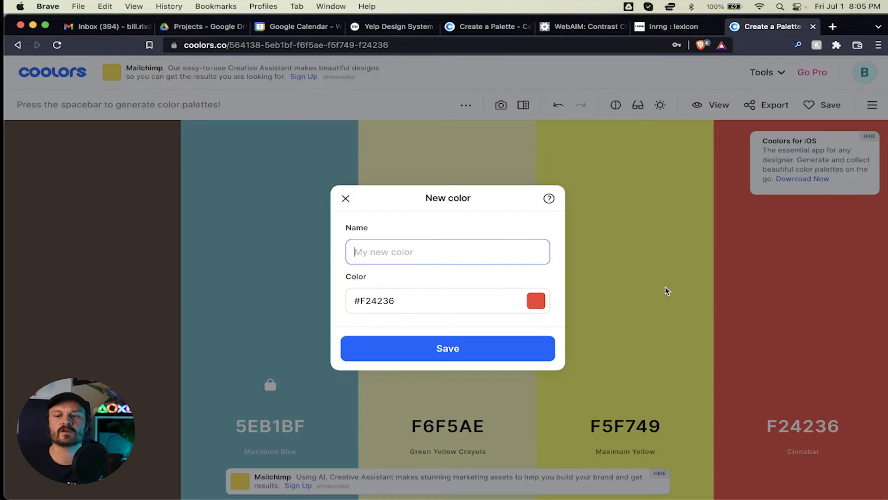
pyautogui.write('cinny')
pyautogui.press('Return')
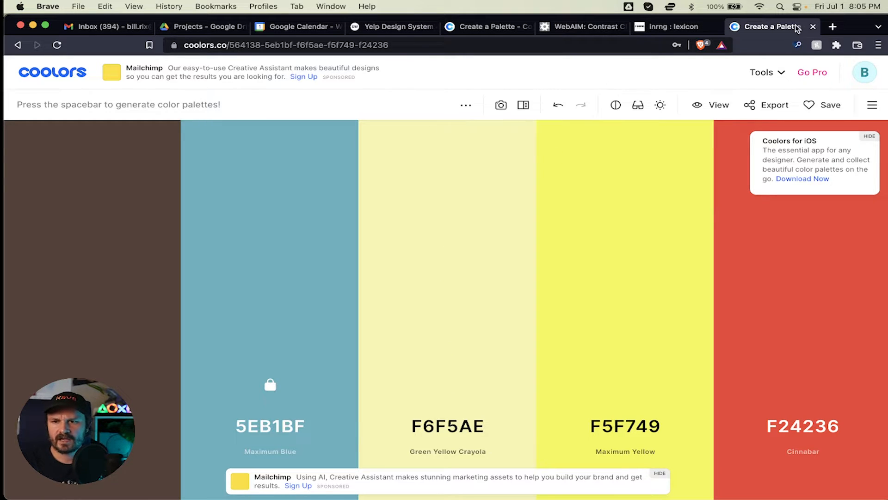
pyautogui.press('super+w')
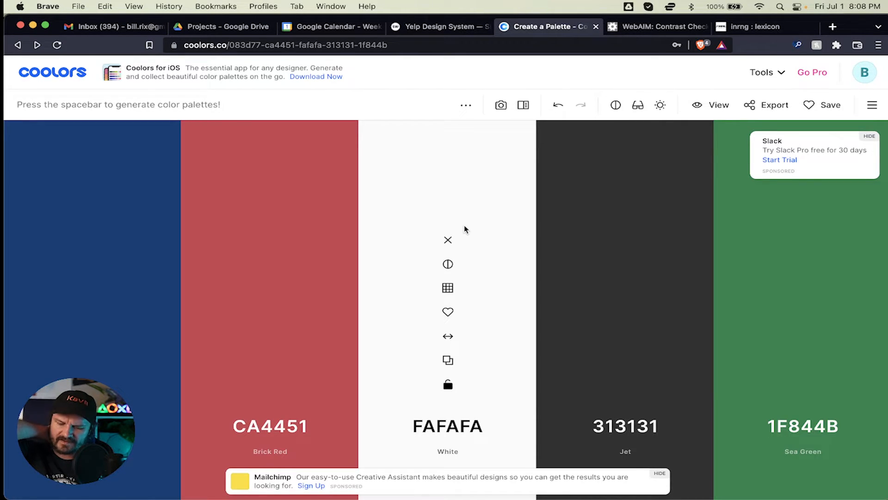
# Step: Switch to the Figma design system file and review the project summary, project steps, target user and branding notes
pyautogui.press('super+Tab')
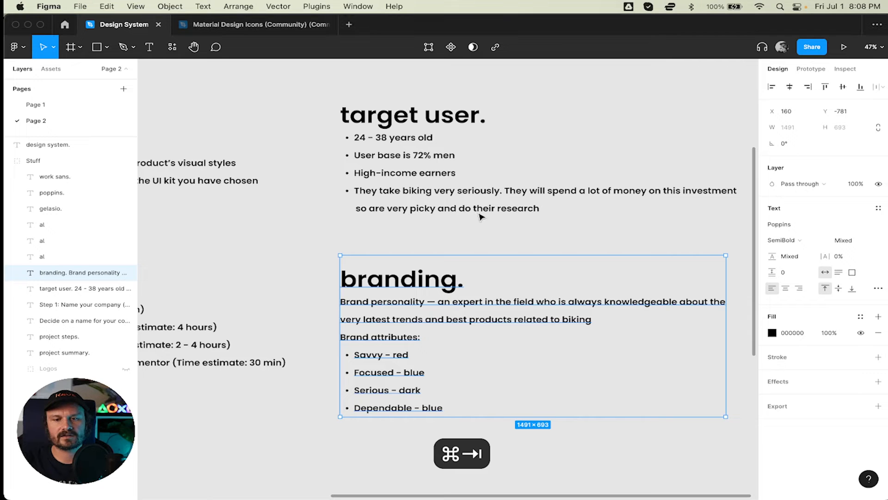
pyautogui.click(522, 242)
pyautogui.hscroll(-5, 523, 241)
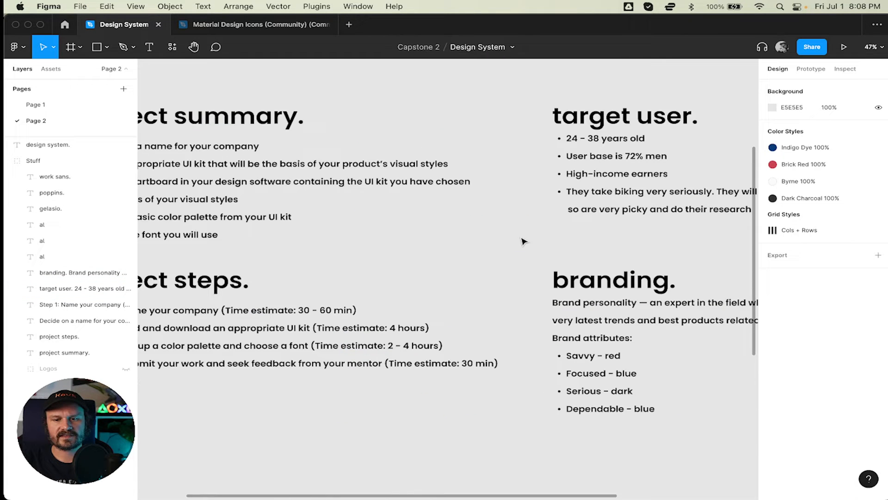
pyautogui.hscroll(-5, 523, 241)
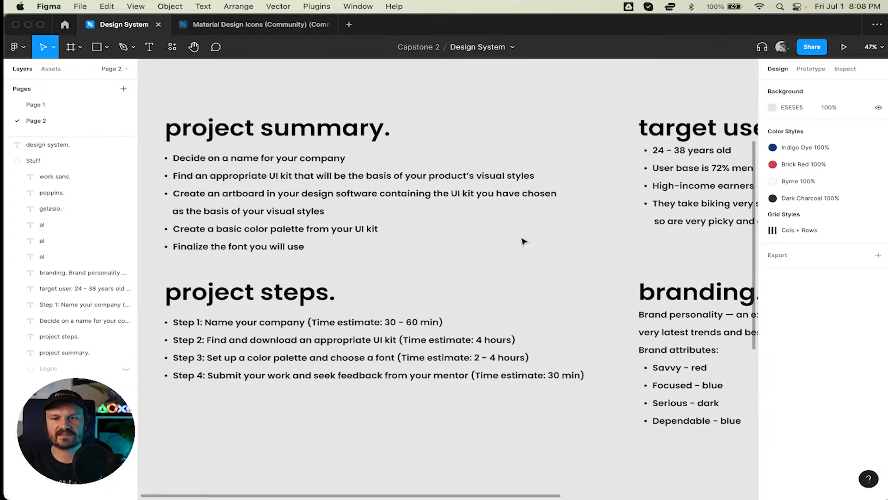
pyautogui.hscroll(-2, 523, 241)
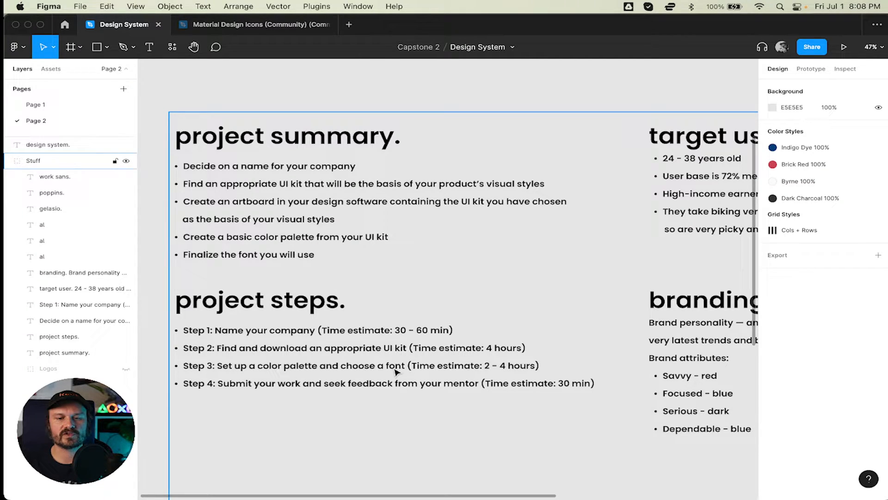
pyautogui.hscroll(3, 397, 371)
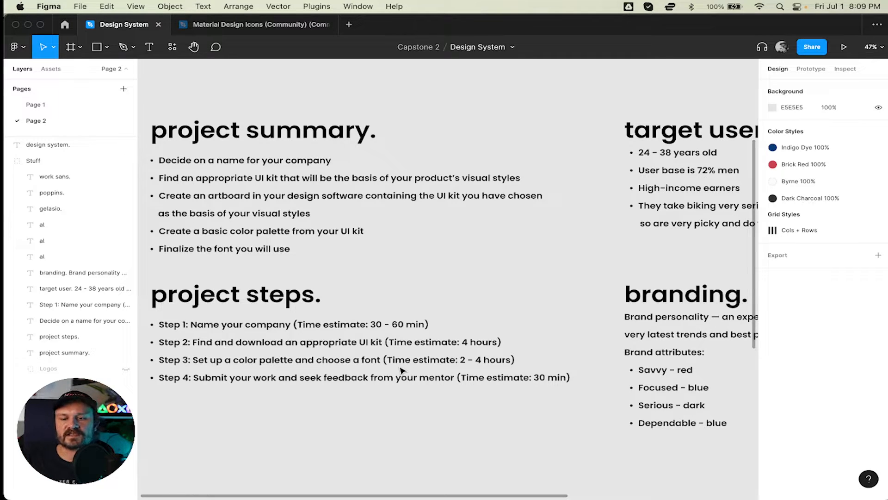
pyautogui.scroll(-3, 401, 370)
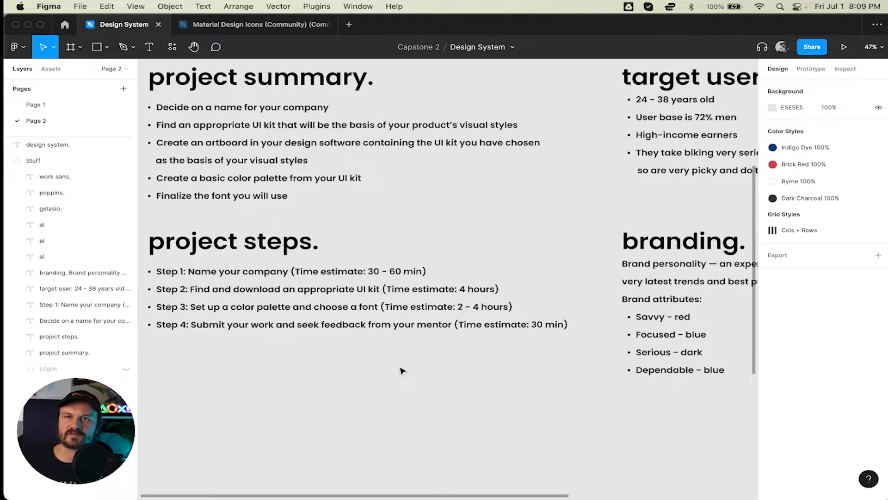
pyautogui.hscroll(10, 402, 370)
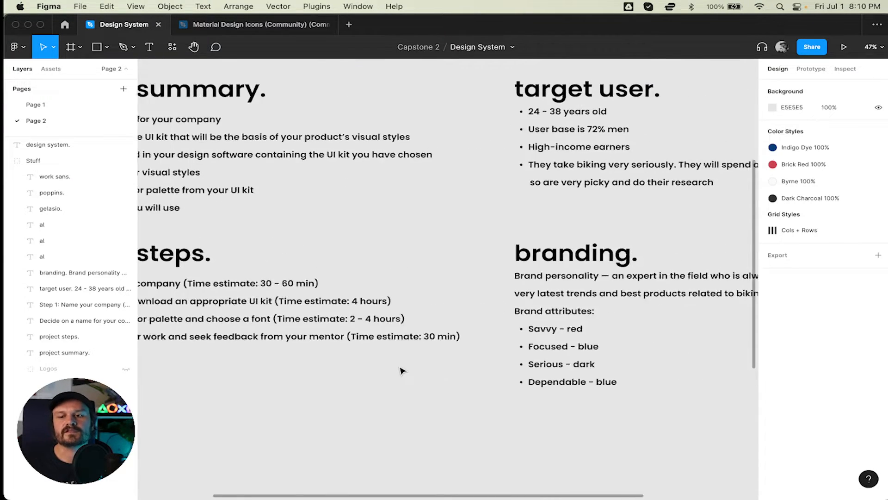
pyautogui.hscroll(3, 402, 370)
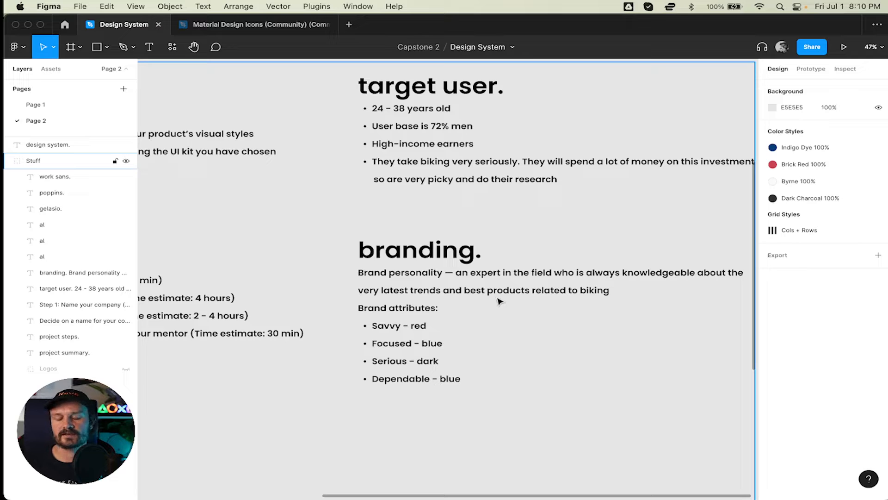
# Step: Examine the "al" type samples in Poppins, Work Sans and Gelasio below the project notes
pyautogui.scroll(-15, 500, 301)
pyautogui.hscroll(-3, 500, 302)
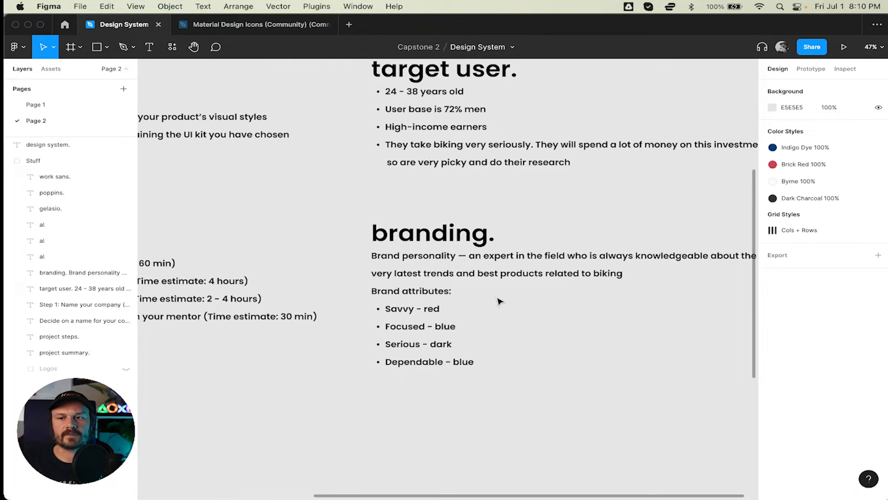
pyautogui.hscroll(-5, 498, 299)
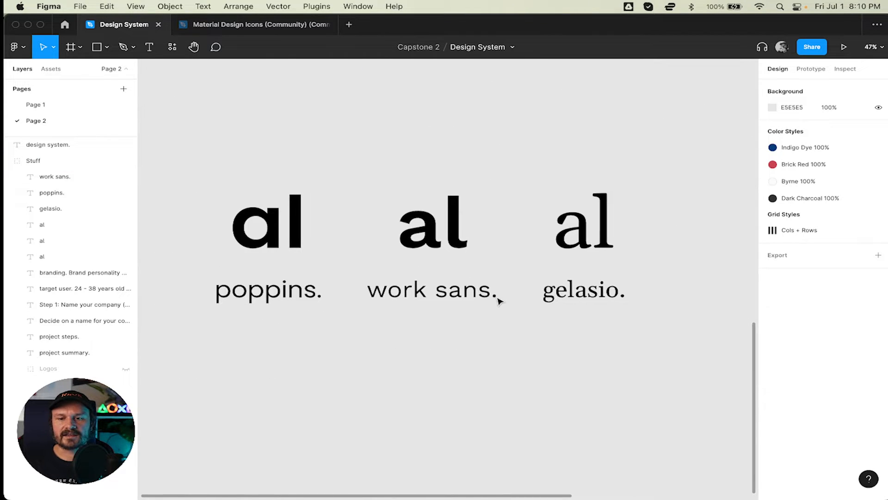
pyautogui.scroll(1, 497, 298)
pyautogui.hscroll(-2, 640, 176)
pyautogui.scroll(1, 639, 176)
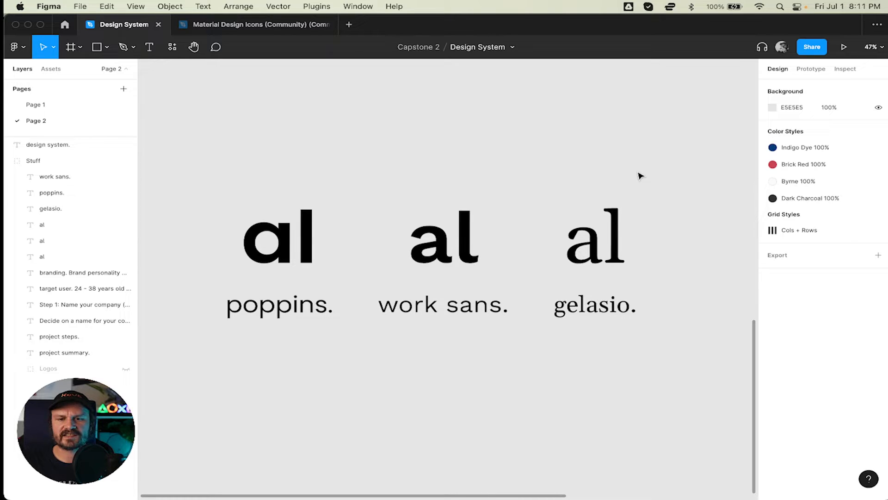
pyautogui.scroll(1, 640, 176)
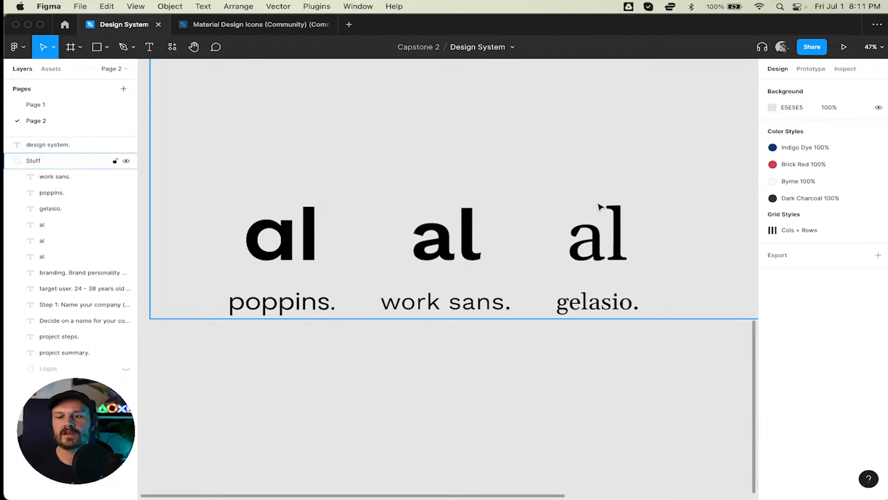
pyautogui.click(560, 367)
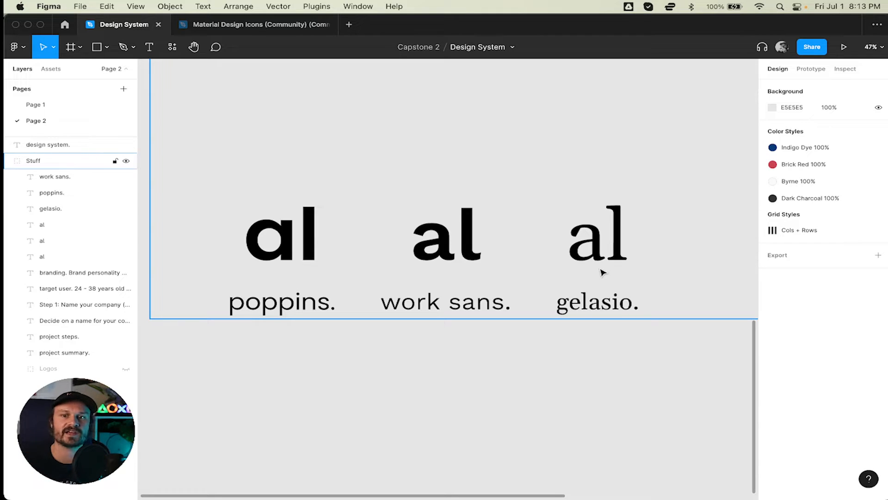
pyautogui.click(600, 252)
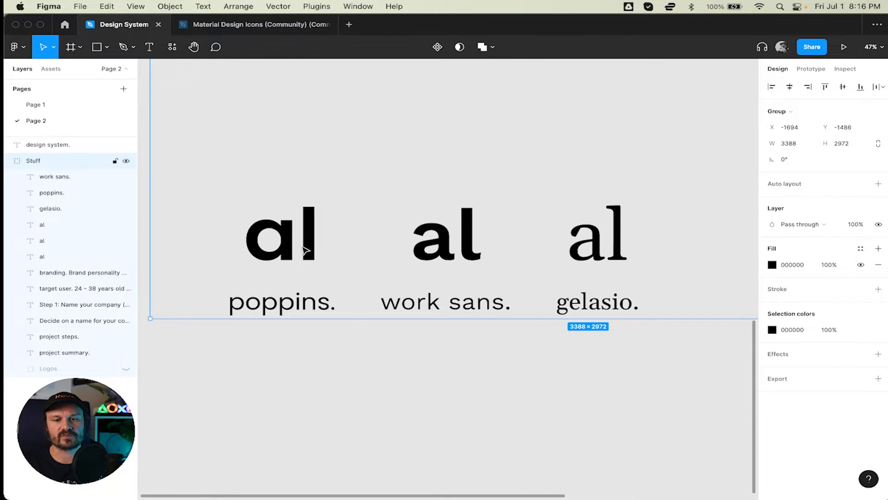
# Step: Compare the branding attributes and target user notes with the three font samples
pyautogui.hscroll(15, 305, 250)
pyautogui.hscroll(-10, 304, 250)
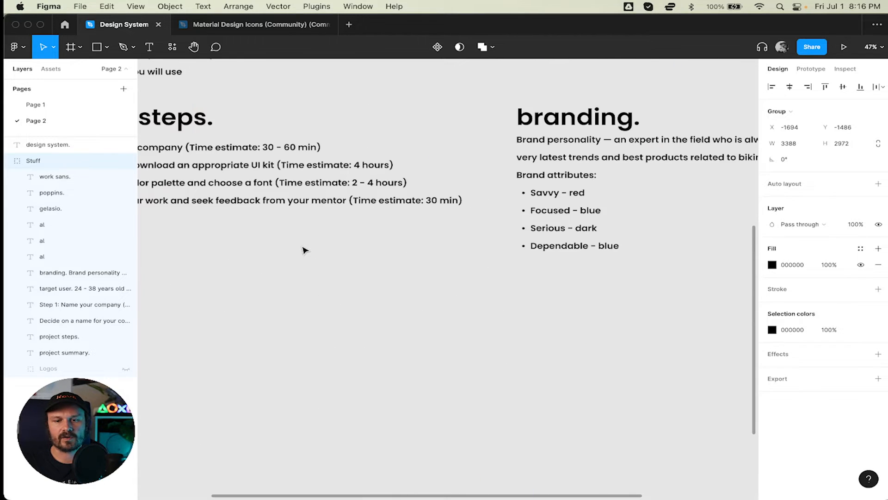
pyautogui.hscroll(4, 303, 250)
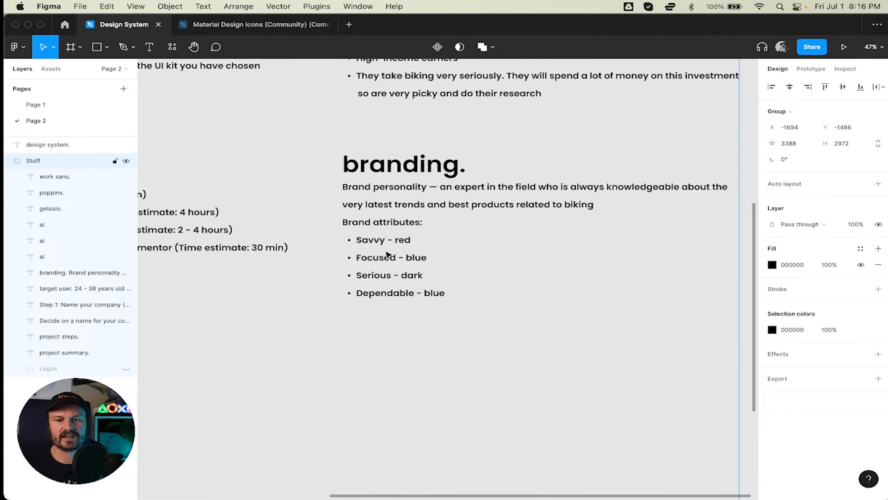
pyautogui.scroll(4, 389, 256)
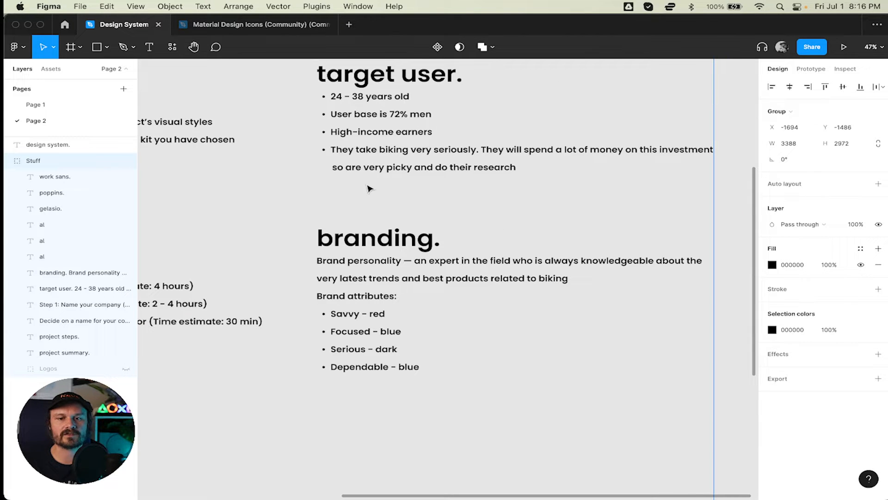
pyautogui.hscroll(-15, 375, 163)
pyautogui.hscroll(4, 369, 188)
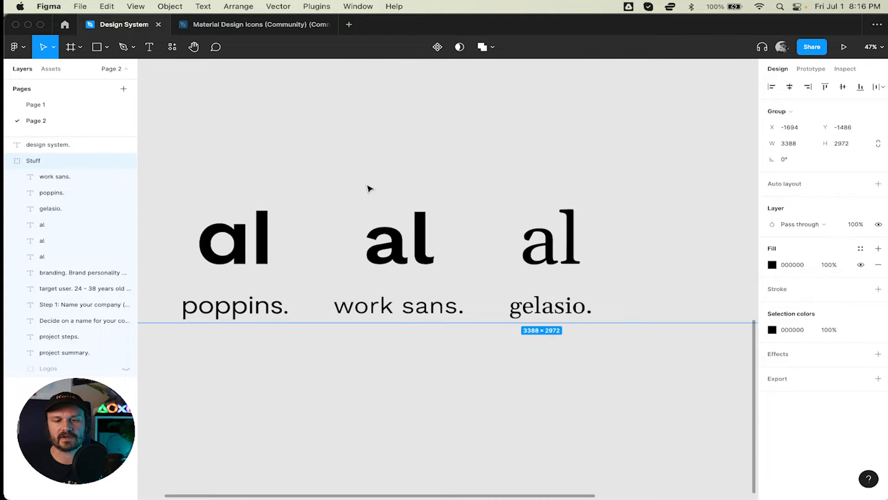
# Step: Look over the whole design system page from the title to the font samples and deselect the Stuff group
pyautogui.scroll(10, 271, 209)
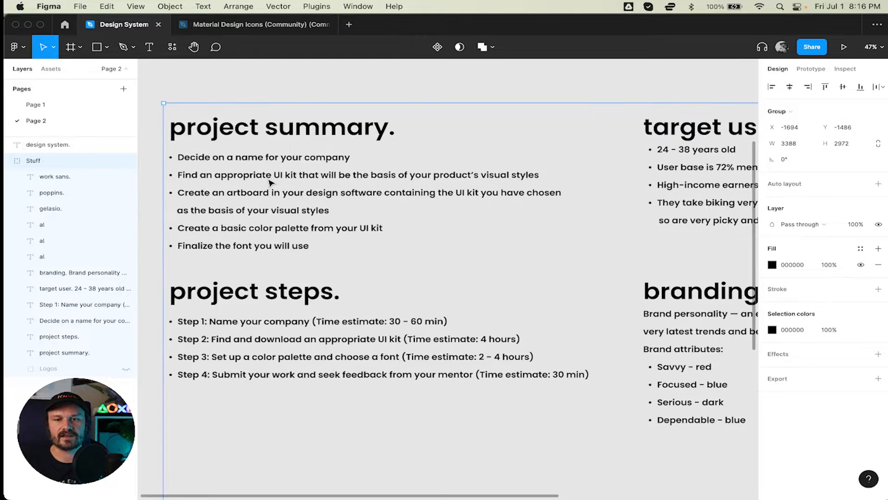
pyautogui.scroll(3, 270, 183)
pyautogui.scroll(-8, 269, 183)
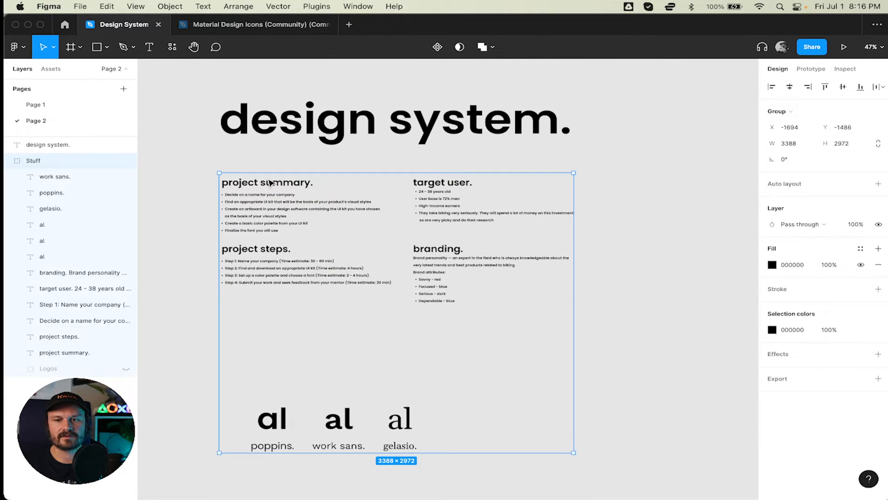
pyautogui.scroll(4, 270, 182)
pyautogui.hscroll(-3, 270, 182)
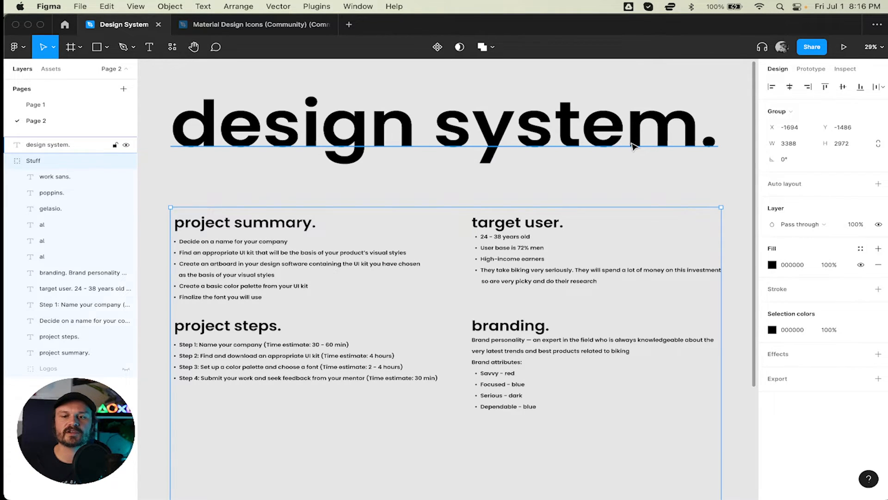
pyautogui.click(561, 189)
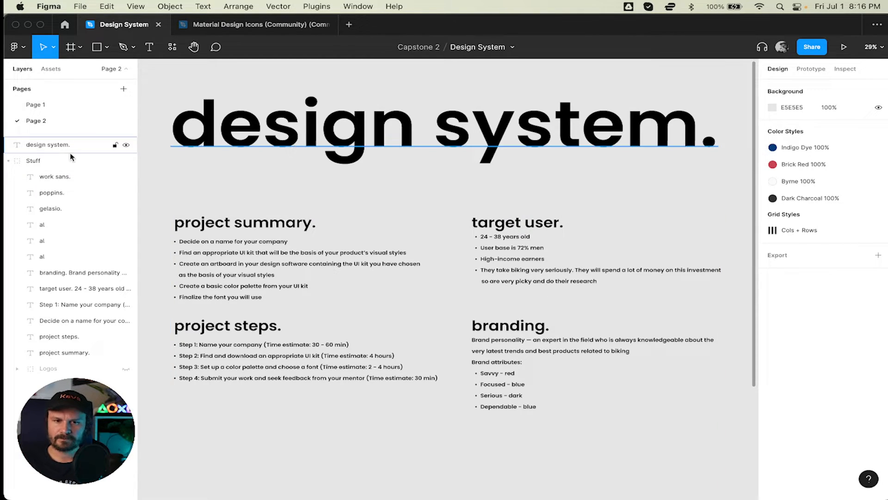
pyautogui.scroll(-5, 397, 165)
pyautogui.scroll(4, 397, 165)
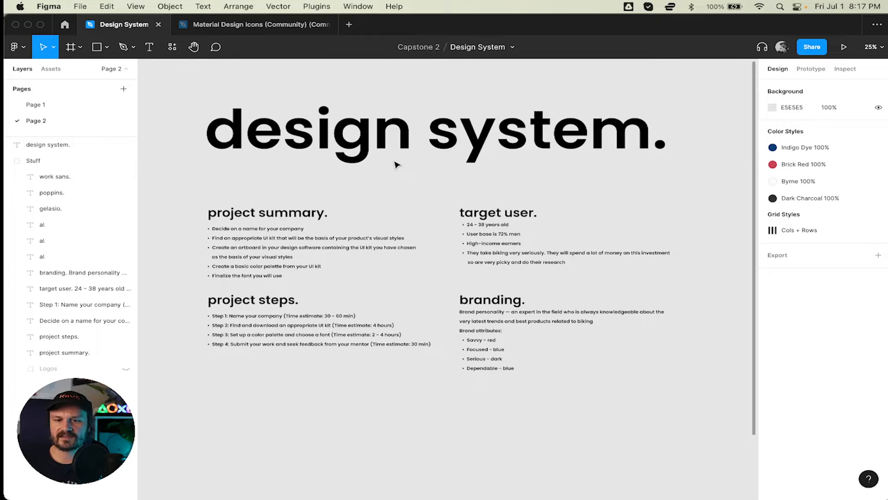
# Step: Read the project summary and project steps up close, followed by the target user and branding notes
pyautogui.scroll(5, 267, 248)
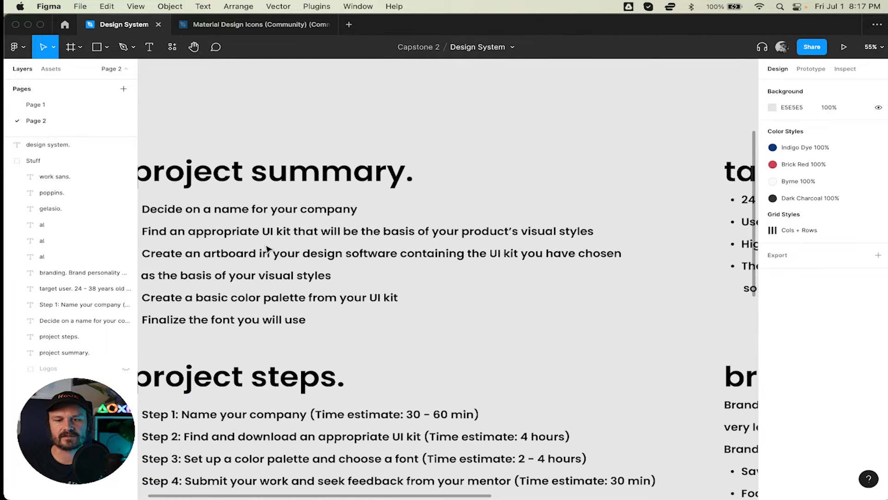
pyautogui.scroll(-3, 266, 248)
pyautogui.hscroll(-2, 267, 249)
pyautogui.scroll(1, 267, 249)
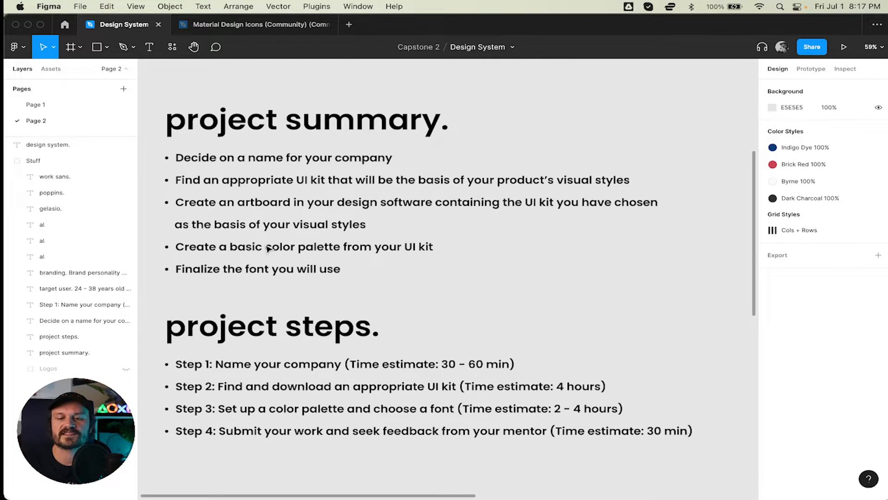
pyautogui.hscroll(10, 565, 238)
pyautogui.scroll(-2, 565, 238)
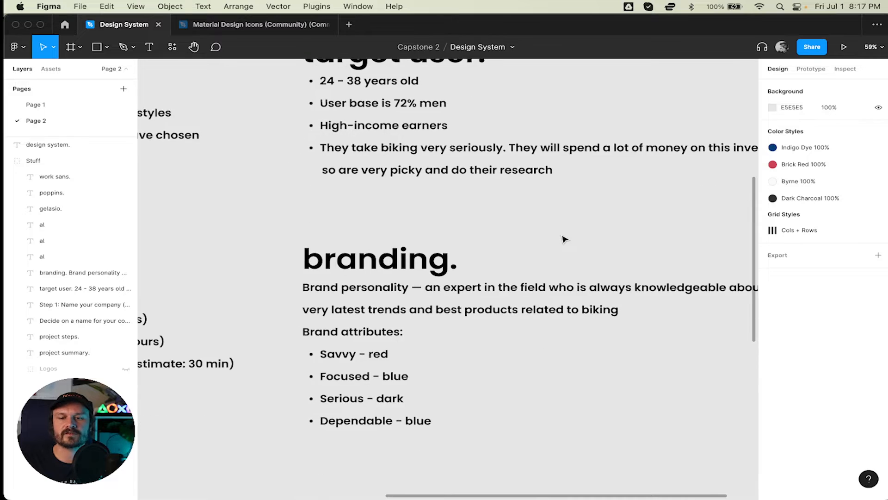
pyautogui.scroll(-1, 564, 238)
pyautogui.hscroll(-1, 564, 238)
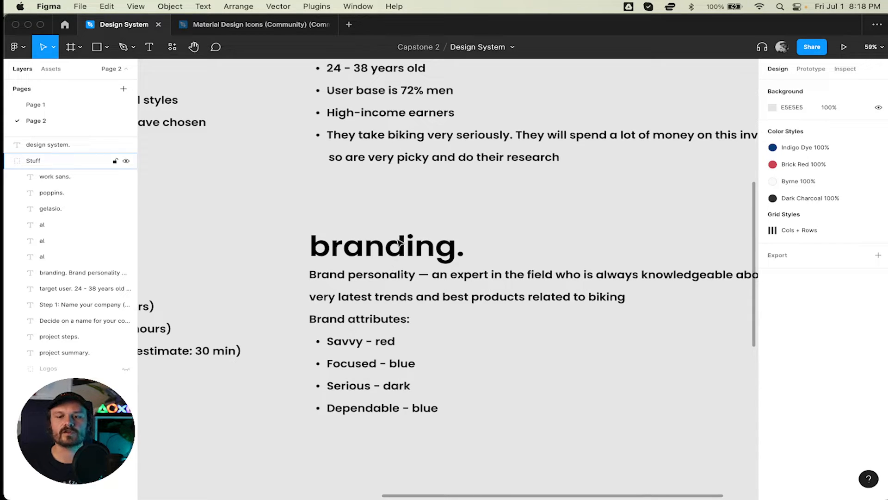
# Step: Reread the project summary and project steps lists
pyautogui.hscroll(-10, 391, 342)
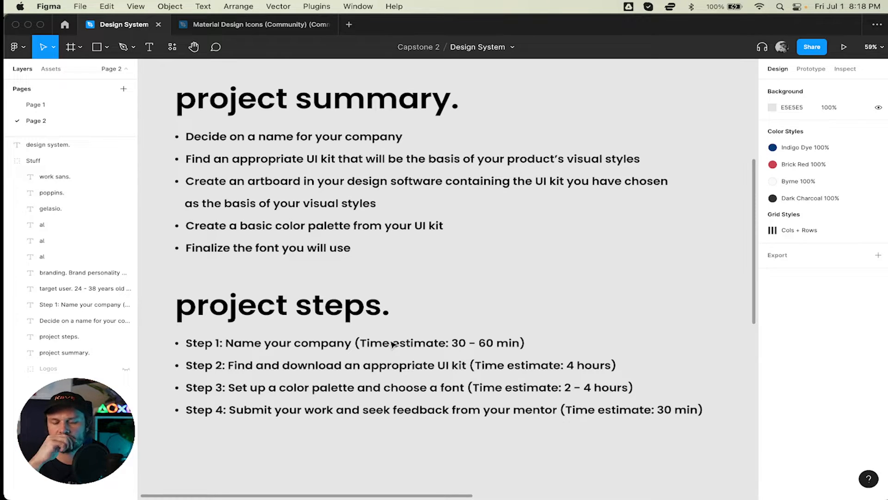
pyautogui.scroll(2, 393, 343)
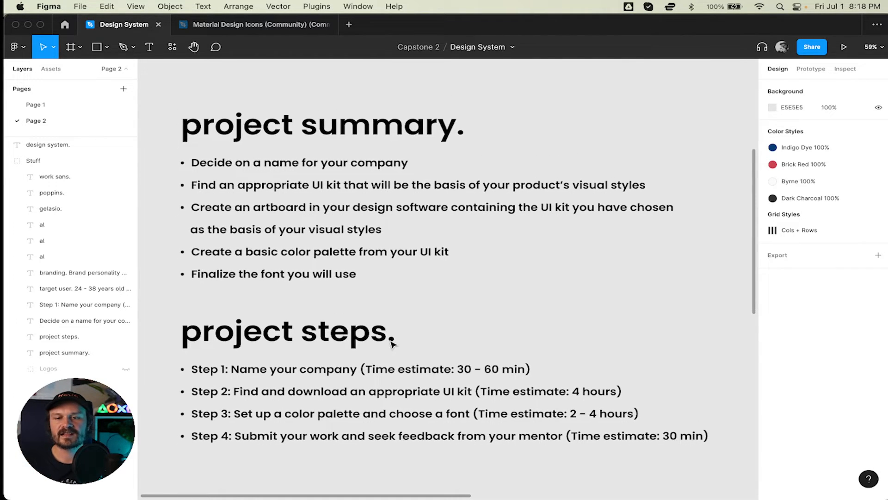
pyautogui.scroll(-1, 392, 343)
pyautogui.scroll(1, 392, 343)
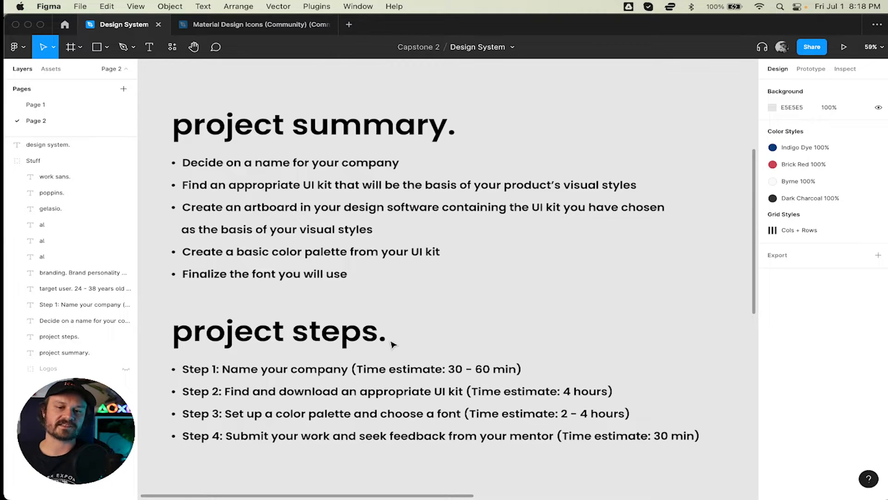
pyautogui.scroll(1, 392, 344)
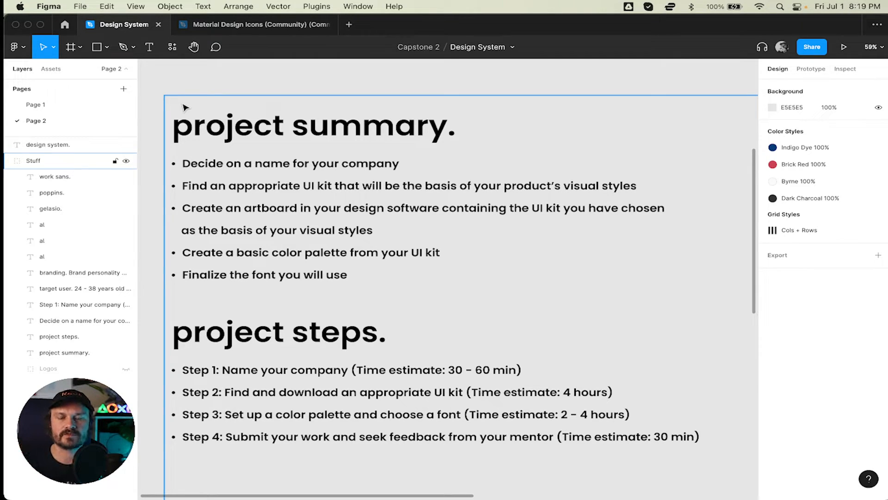
pyautogui.press('Escape')
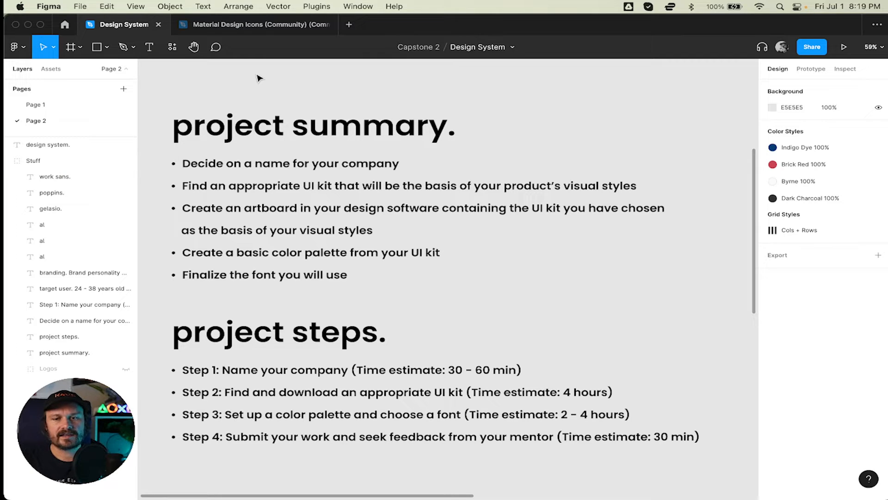
# Step: Look over the whole Page 2 layout, then switch to Page 1 and show its Cover and Color Palette frames
pyautogui.scroll(-5, 322, 195)
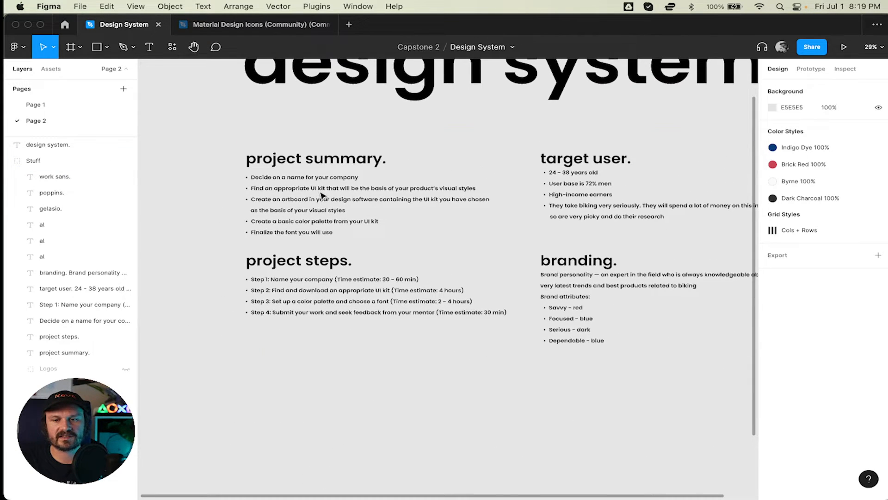
pyautogui.scroll(-3, 322, 195)
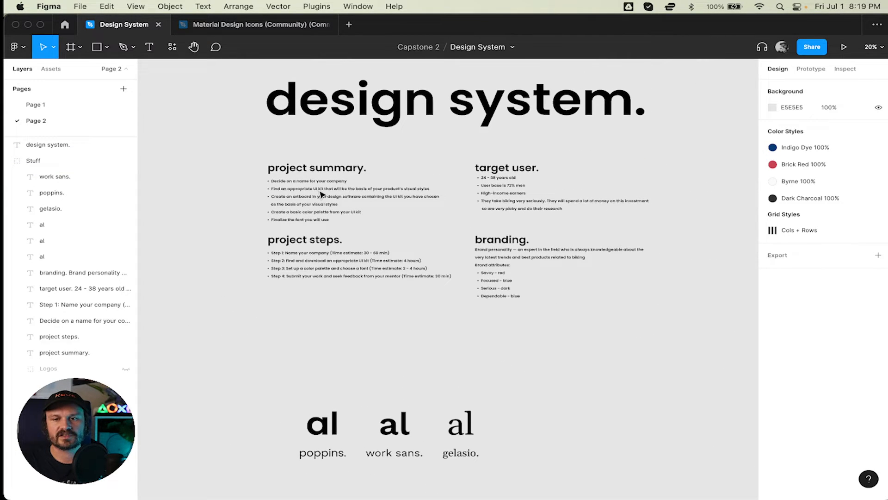
pyautogui.scroll(1, 322, 195)
pyautogui.scroll(-1, 323, 196)
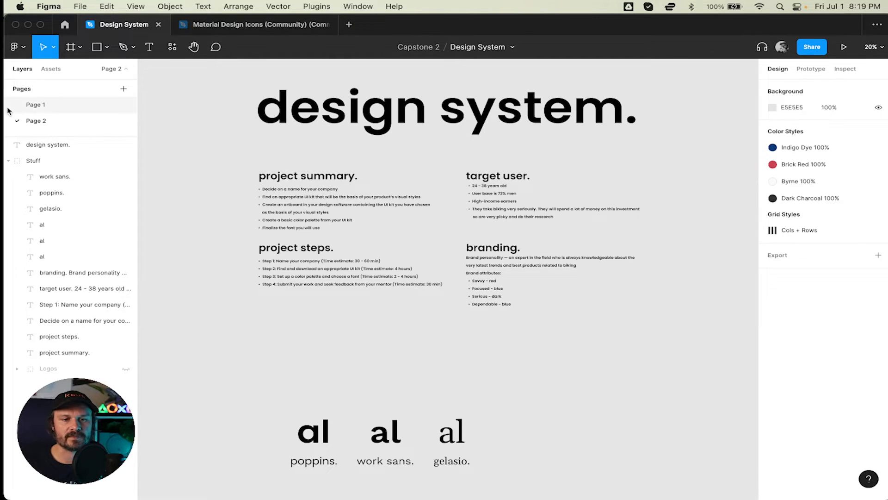
pyautogui.click(30, 109)
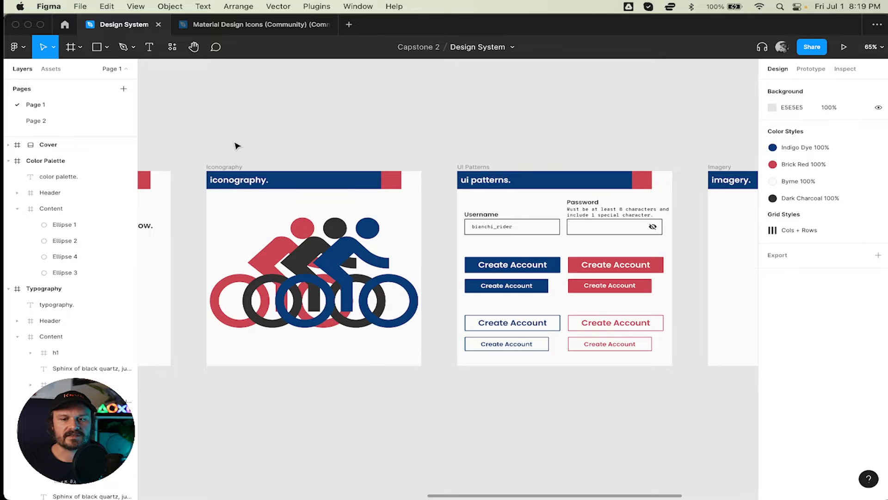
pyautogui.hscroll(-15, 347, 213)
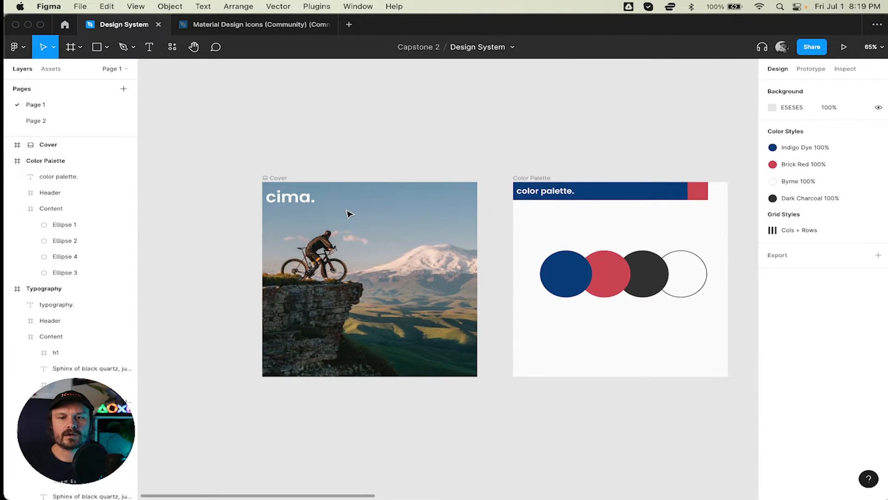
pyautogui.hscroll(2, 348, 182)
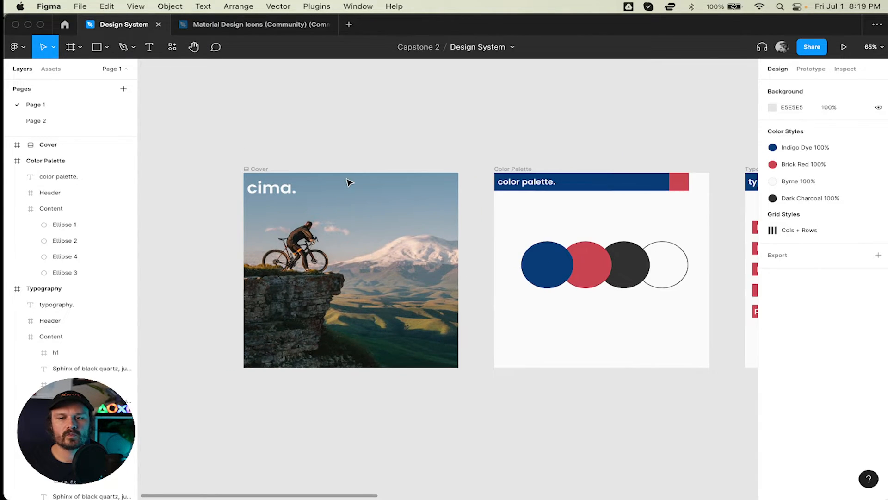
# Step: Collapse the Color Palette, Typography, Iconography and UI Patterns frames in the layer list
pyautogui.click(8, 161)
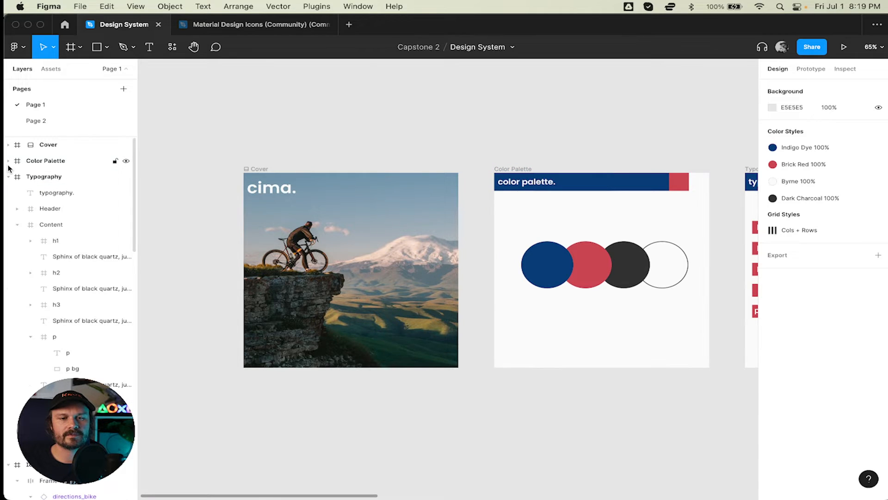
pyautogui.click(8, 176)
pyautogui.click(7, 206)
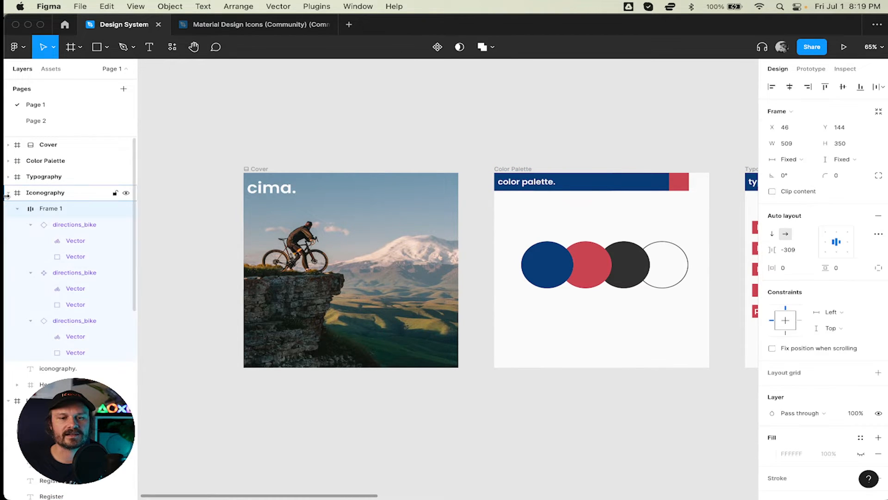
pyautogui.click(7, 192)
pyautogui.click(9, 209)
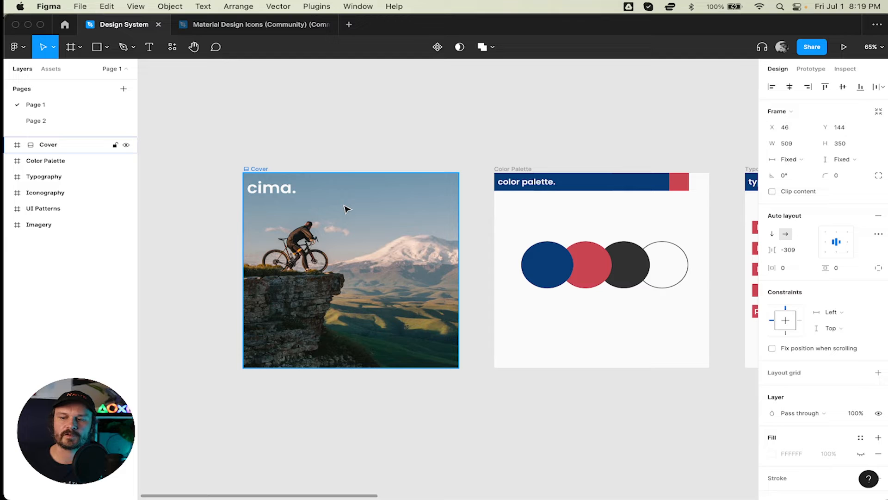
# Step: Look through the Page 1 frames from Cover and Color Palette through Typography, Iconography and UI Patterns to Imagery
pyautogui.scroll(2, 342, 195)
pyautogui.hscroll(4, 339, 180)
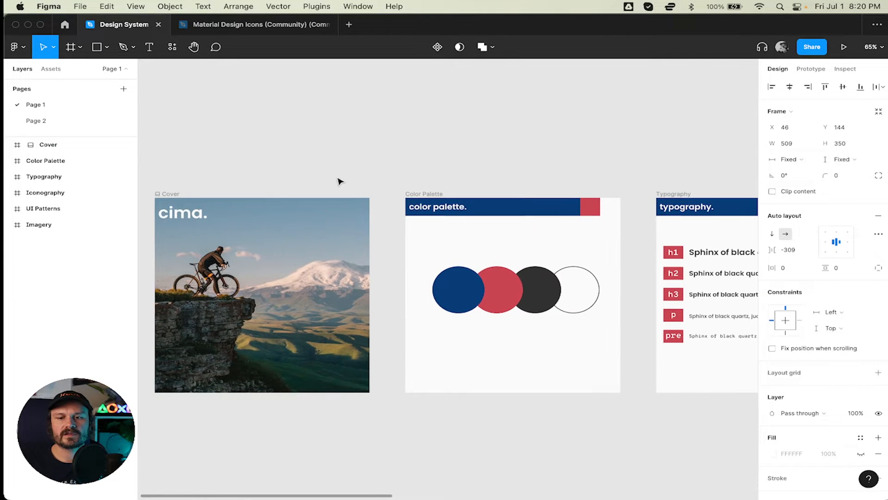
pyautogui.hscroll(10, 339, 181)
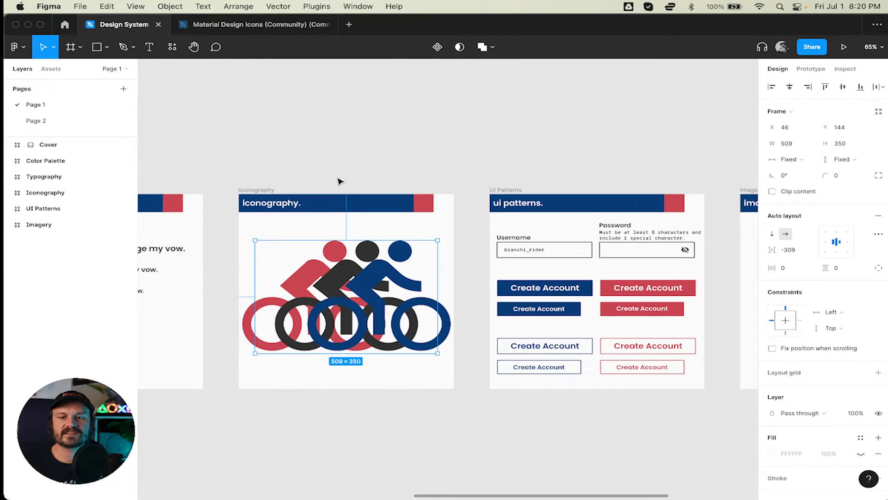
pyautogui.hscroll(-12, 340, 180)
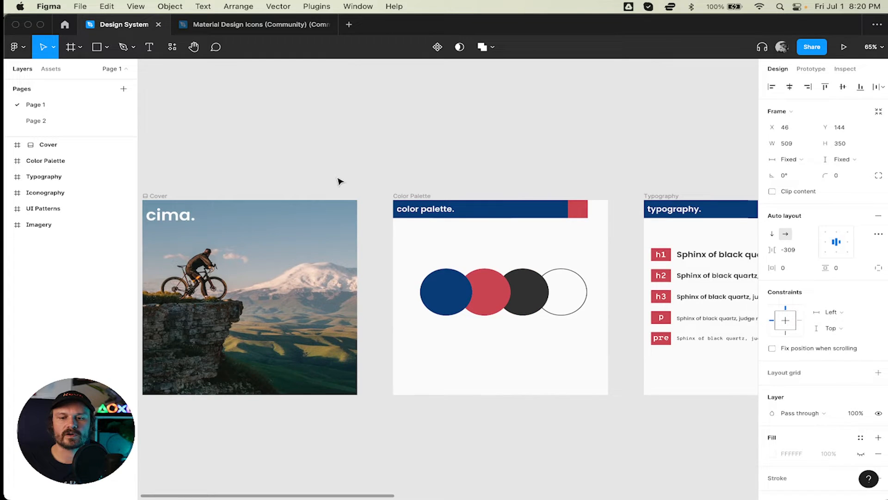
pyautogui.scroll(1, 324, 183)
pyautogui.hscroll(-2, 310, 185)
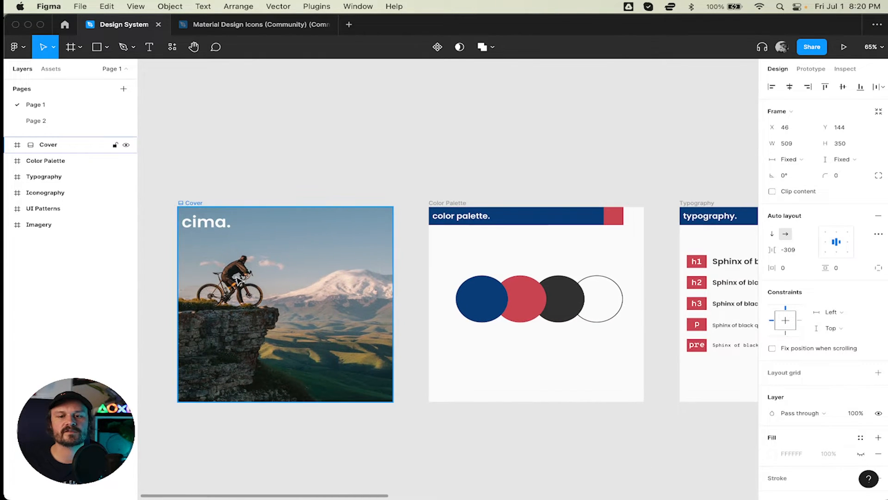
pyautogui.hscroll(7, 333, 186)
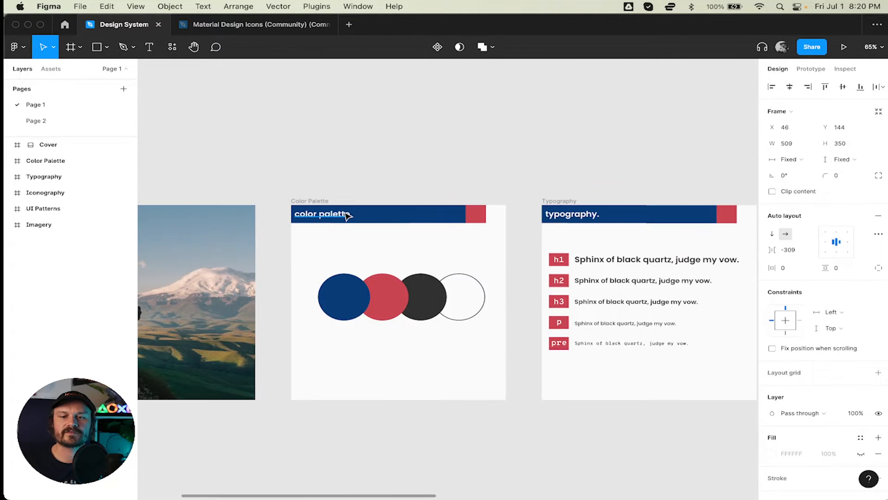
pyautogui.hscroll(8, 347, 215)
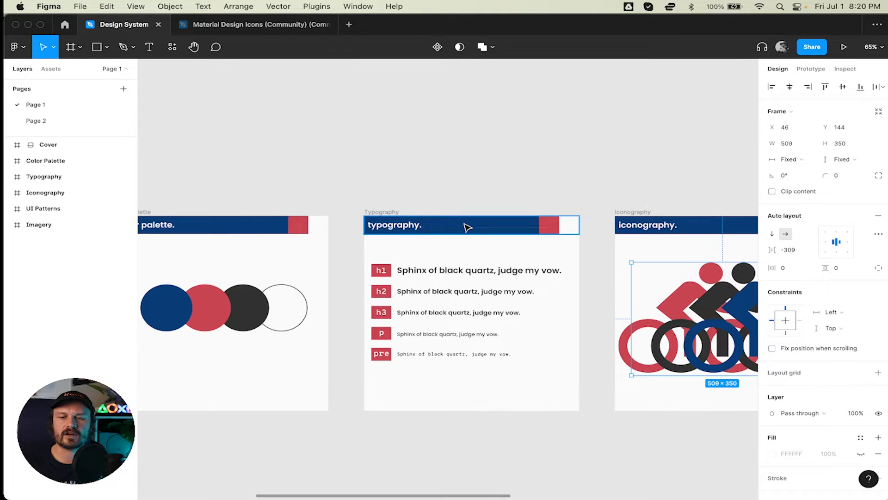
pyautogui.hscroll(17, 467, 226)
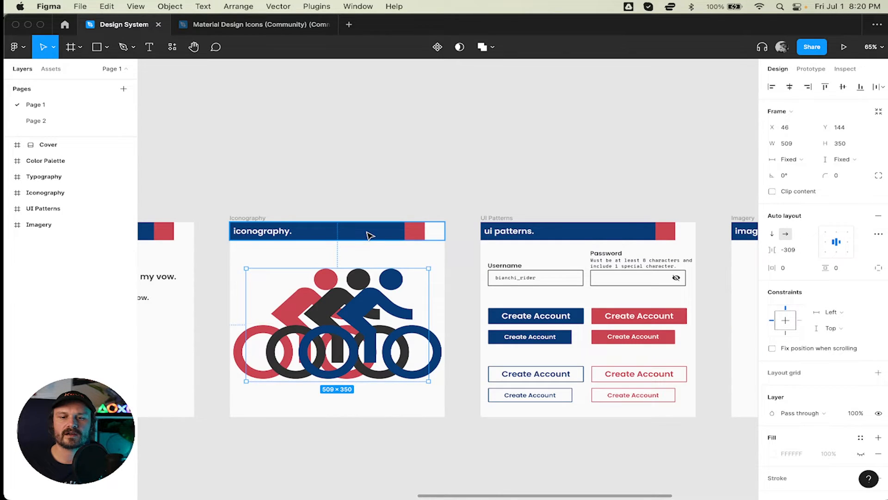
pyautogui.hscroll(11, 444, 240)
pyautogui.hscroll(-20, 521, 247)
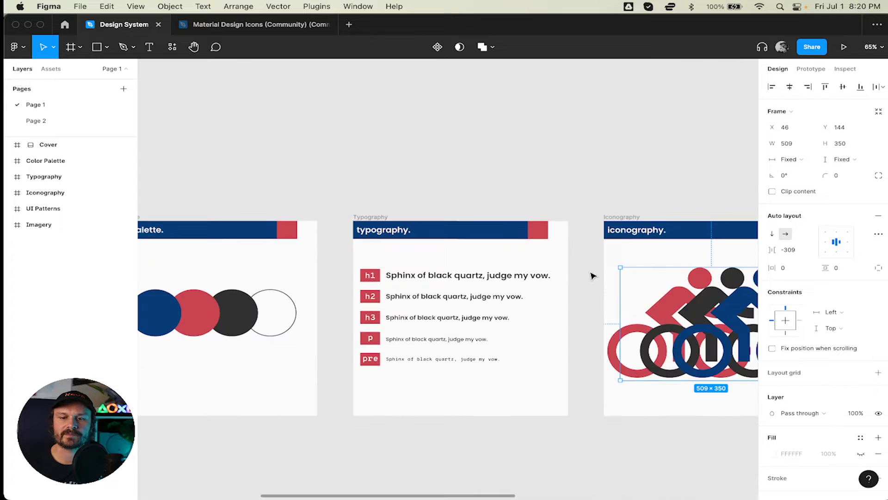
pyautogui.hscroll(20, 592, 276)
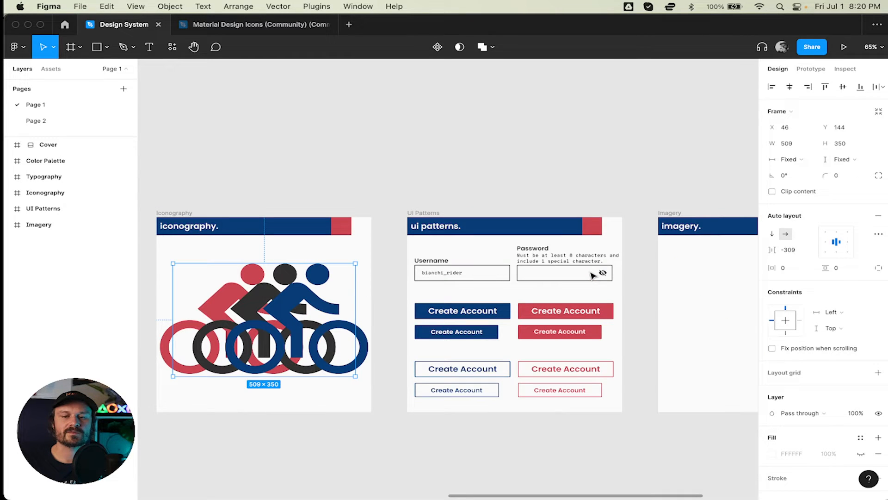
pyautogui.hscroll(-7, 594, 276)
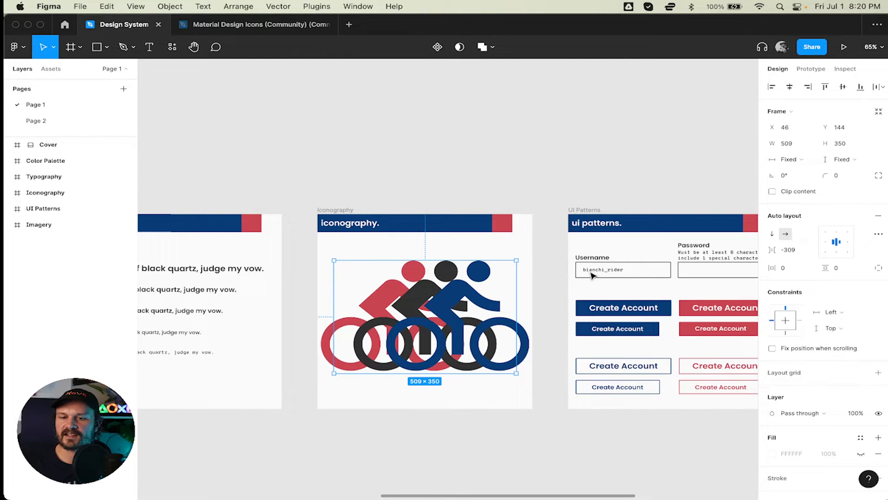
pyautogui.hscroll(-6, 591, 275)
pyautogui.scroll(-1, 591, 276)
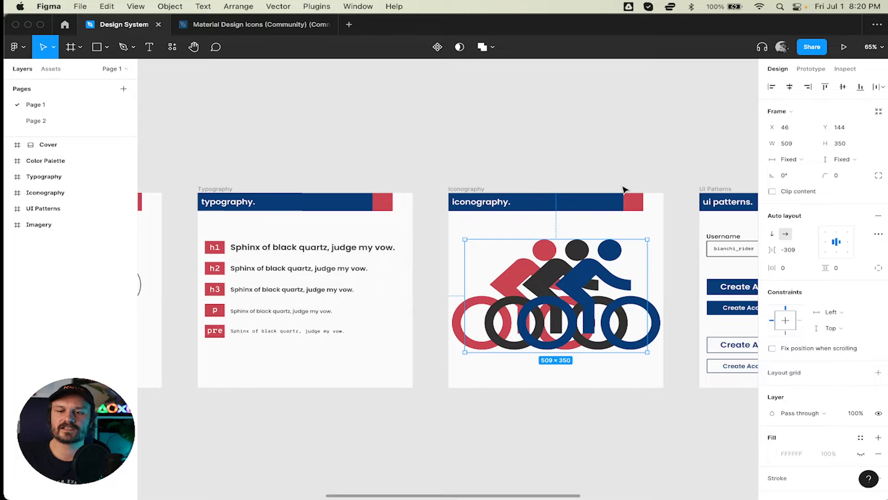
# Step: Deselect the cyclist icon group and examine the four color circles in the Color Palette frame up close
pyautogui.hscroll(-7, 607, 158)
pyautogui.scroll(-1, 607, 159)
pyautogui.click(607, 158)
pyautogui.hscroll(-9, 608, 159)
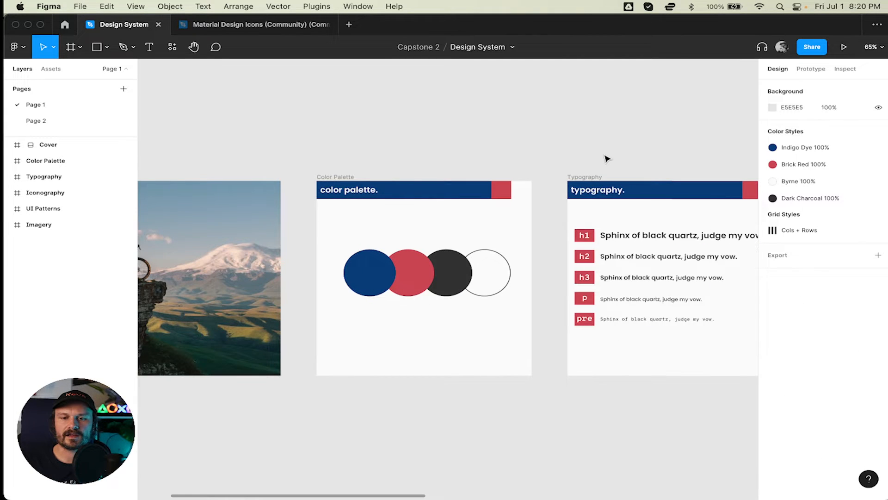
pyautogui.scroll(5, 607, 159)
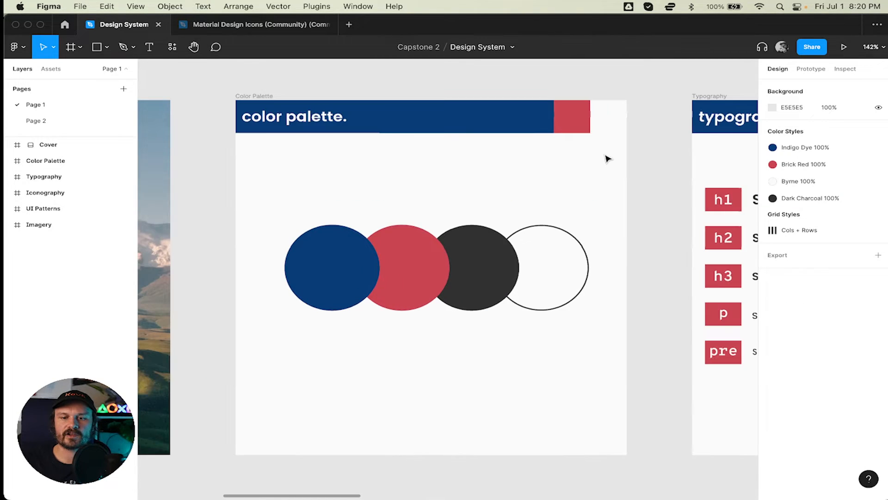
pyautogui.scroll(-2, 608, 159)
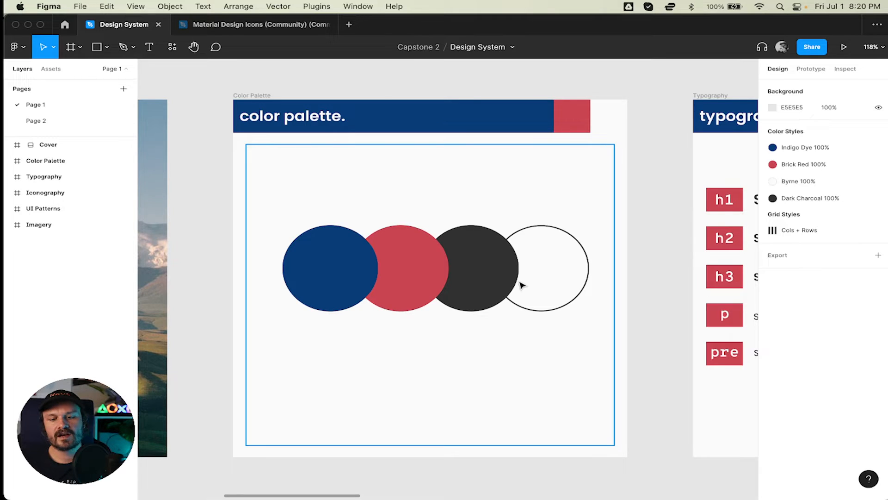
pyautogui.press('super+Tab')
pyautogui.press('Escape')
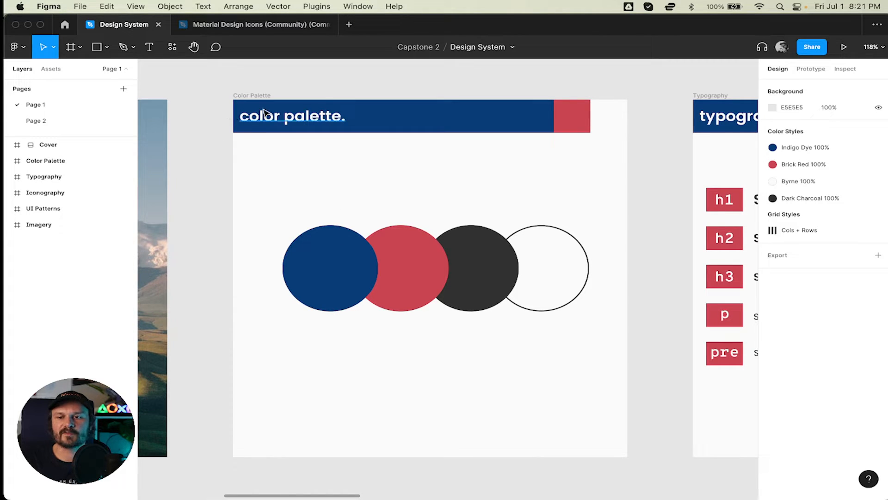
# Step: Examine the h1, h2, h3, p and pre text samples in the Typography frame
pyautogui.hscroll(6, 218, 135)
pyautogui.hscroll(4, 219, 135)
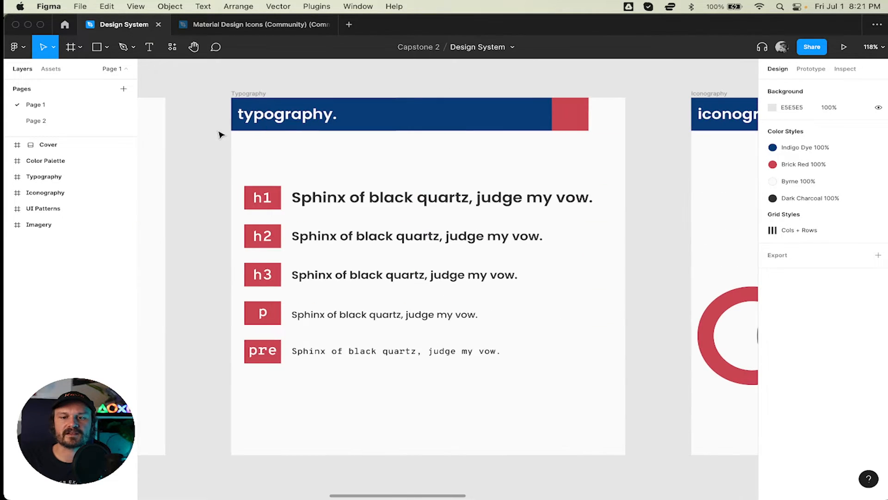
pyautogui.hscroll(-1, 219, 134)
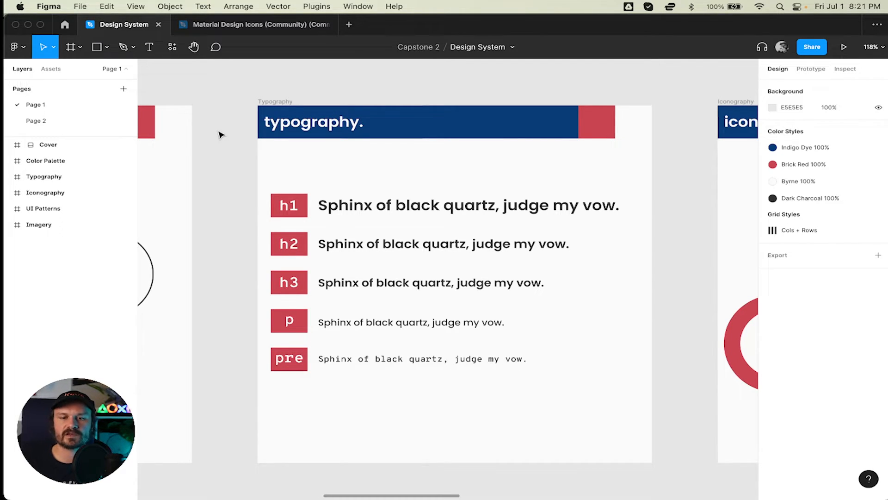
# Step: Select the pre sample text in the Typography frame's Content and examine its letters and font settings up close
pyautogui.hscroll(-8, 219, 134)
pyautogui.hscroll(6, 358, 294)
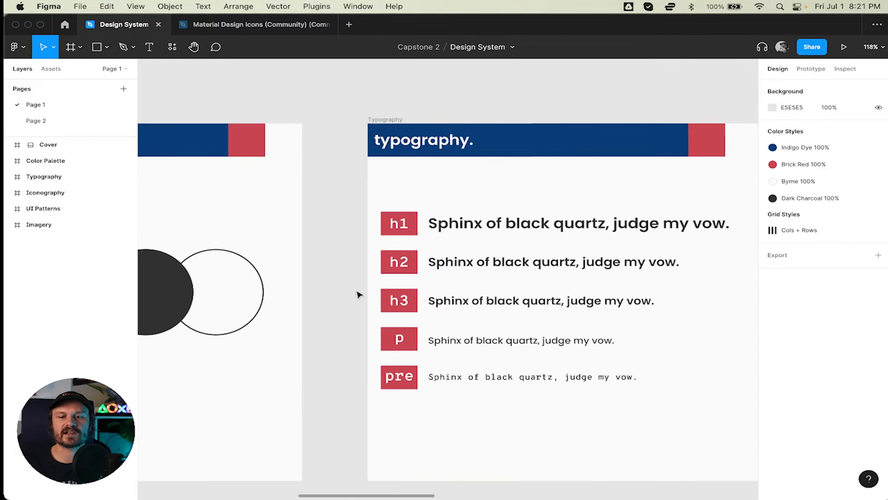
pyautogui.hscroll(5, 359, 294)
pyautogui.hscroll(-2, 359, 294)
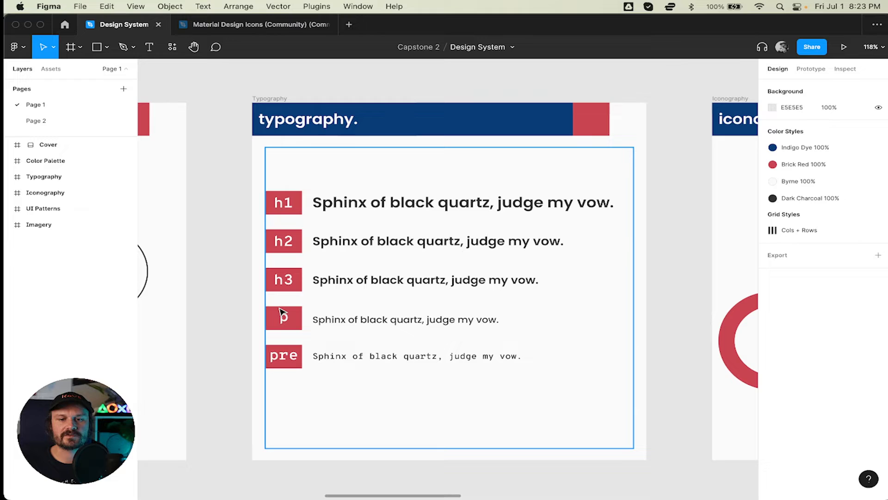
pyautogui.doubleClick(351, 359)
pyautogui.click(426, 399)
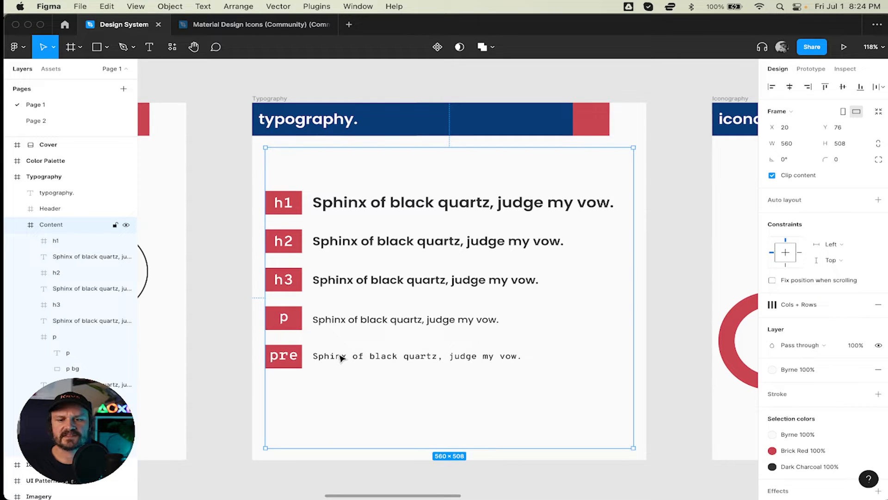
pyautogui.scroll(10, 340, 358)
pyautogui.scroll(-3, 329, 370)
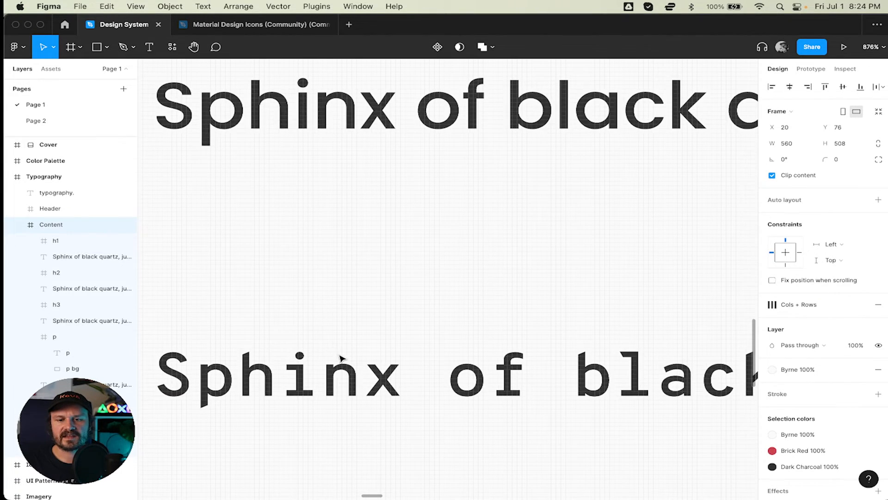
pyautogui.click(326, 378)
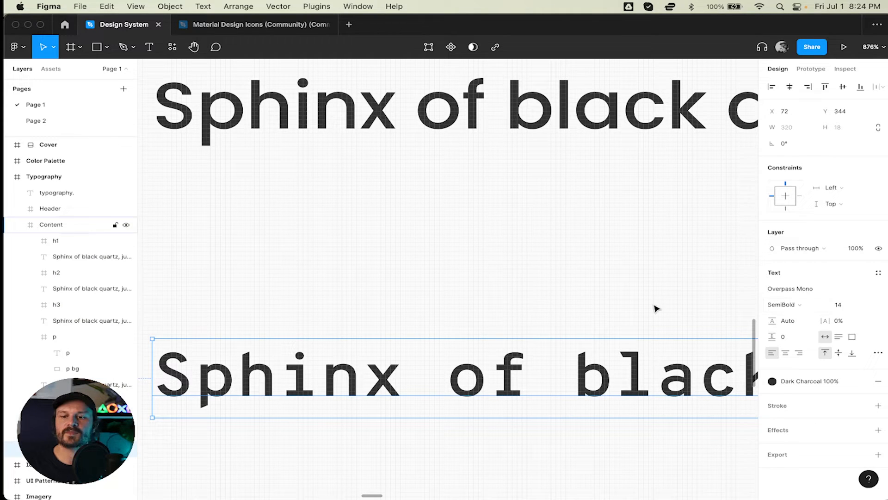
# Step: Compare the font, weight and size settings of the p and pre sample texts
pyautogui.scroll(-5, 656, 309)
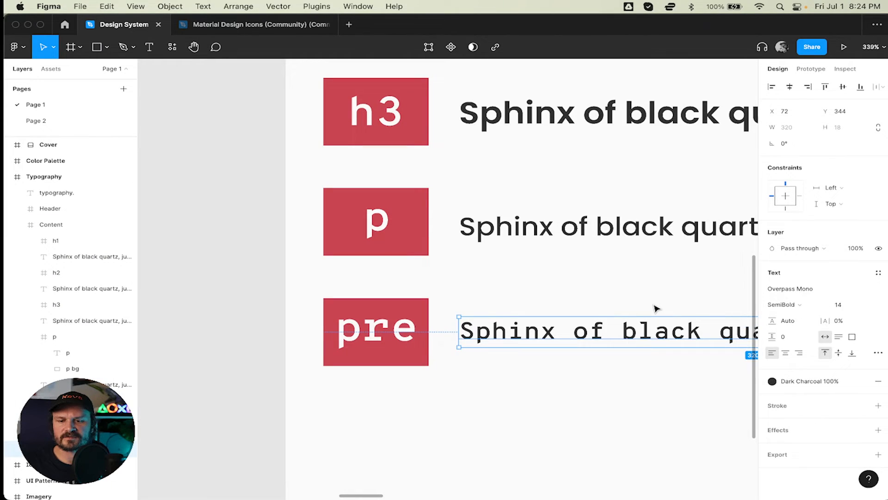
pyautogui.hscroll(6, 656, 309)
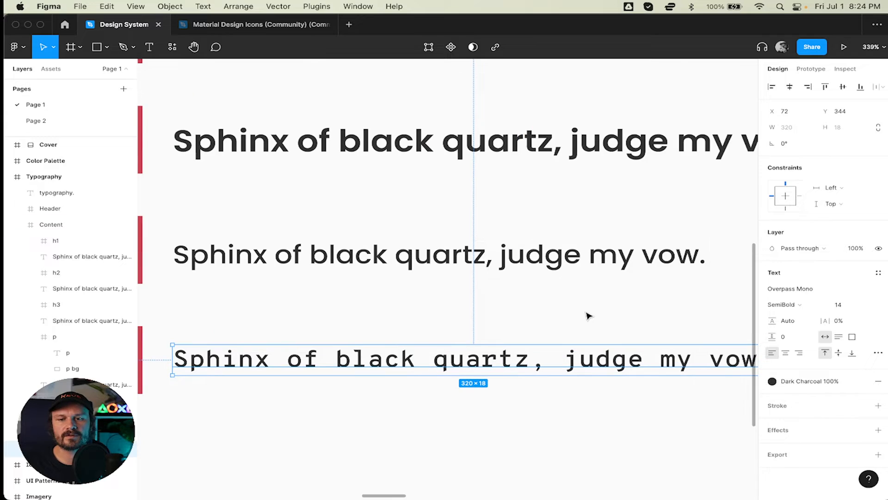
pyautogui.scroll(-4, 582, 317)
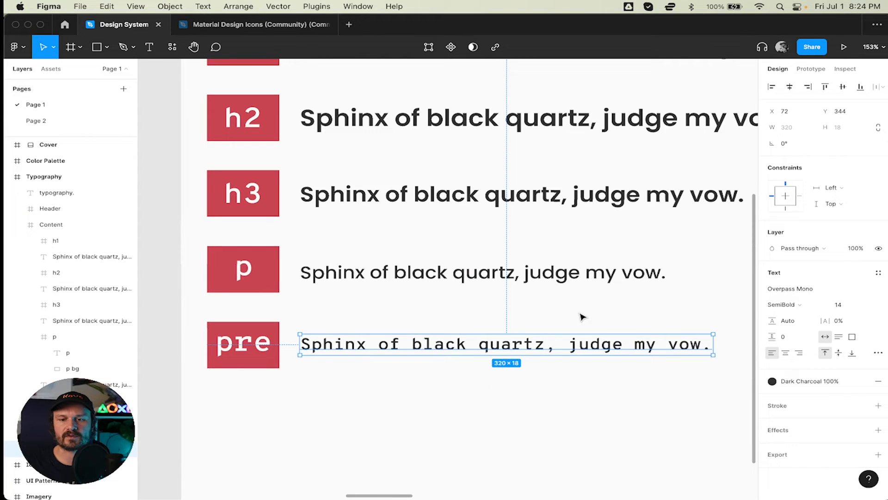
pyautogui.scroll(2, 582, 317)
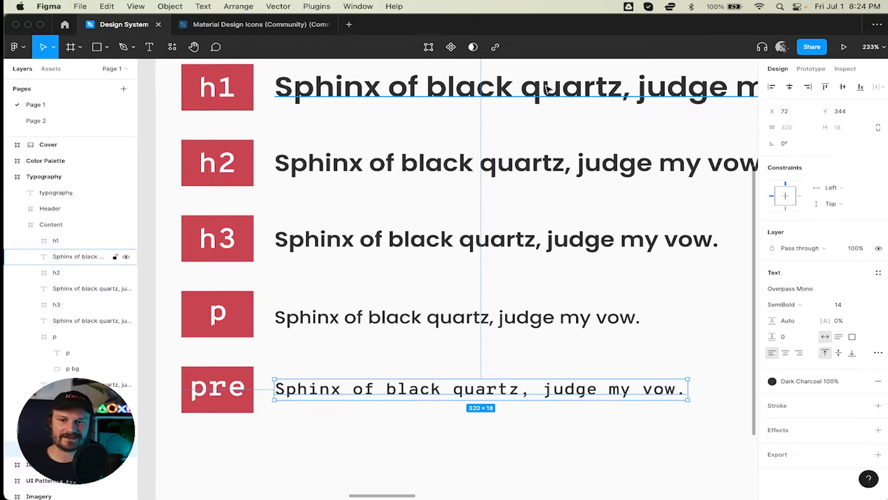
pyautogui.click(581, 318)
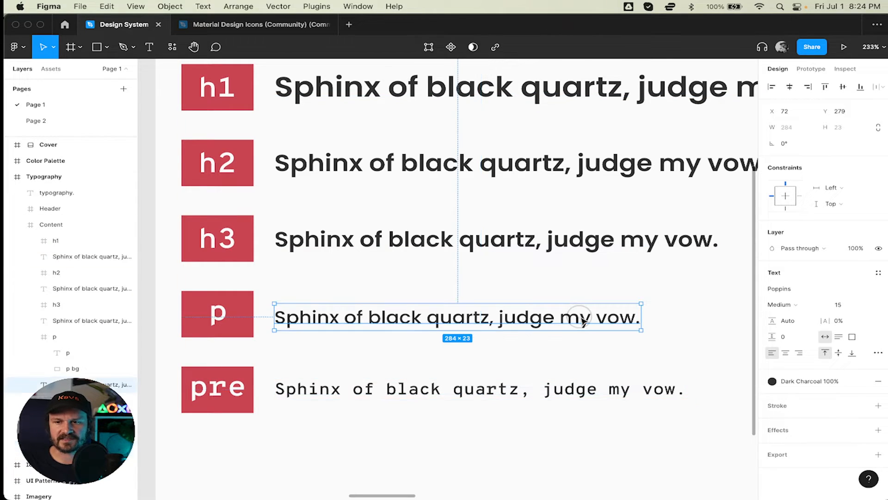
pyautogui.click(590, 388)
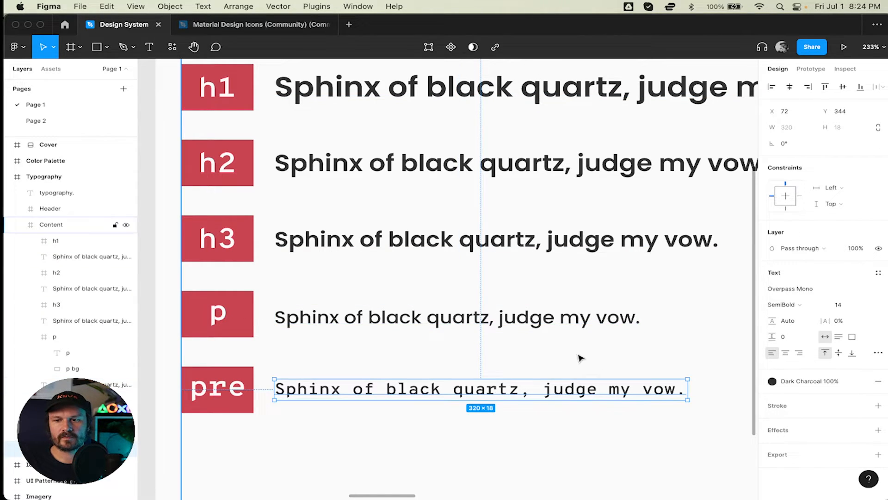
pyautogui.click(437, 323)
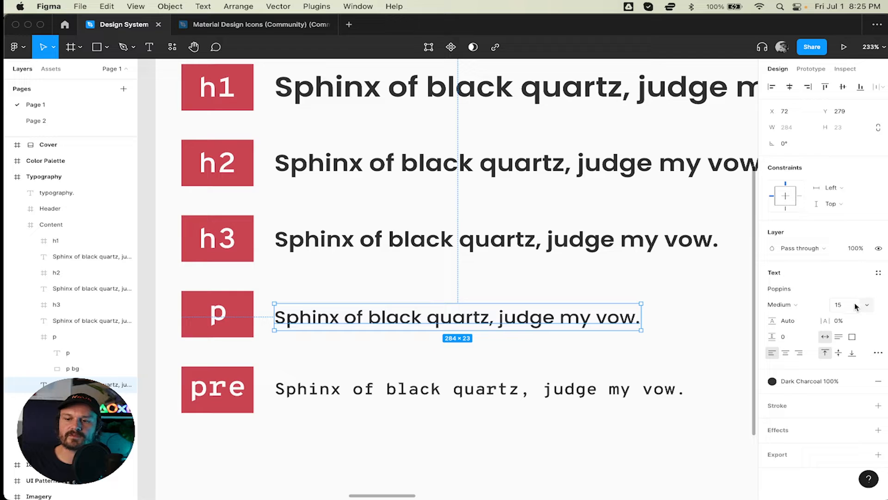
pyautogui.click(555, 388)
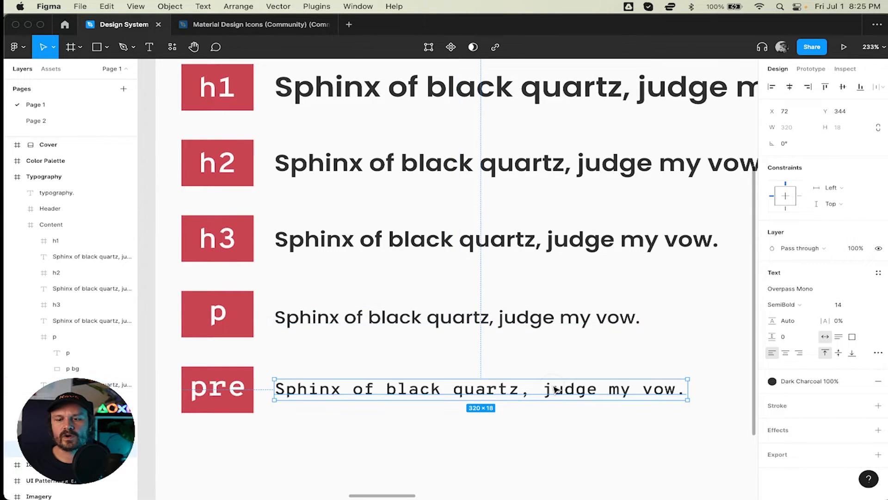
# Step: Try the Bold weight on the pre sample text and switch it back to SemiBold
pyautogui.click(803, 300)
pyautogui.click(799, 313)
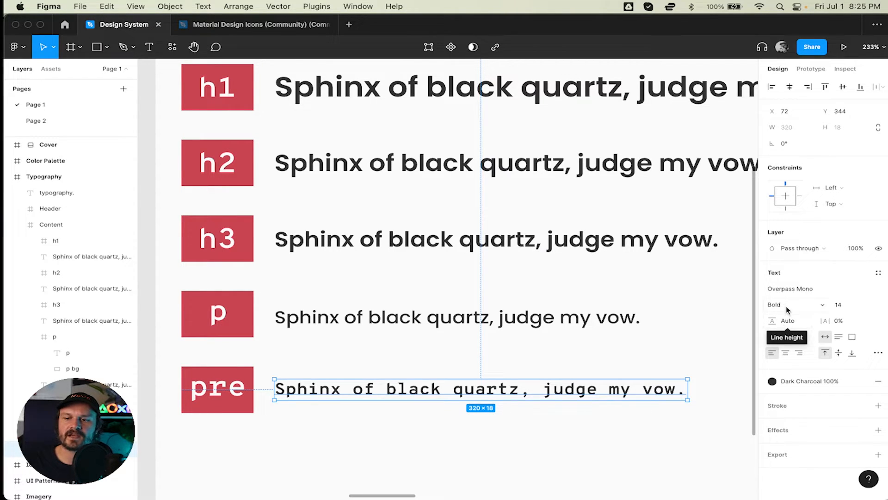
pyautogui.click(785, 305)
pyautogui.click(787, 290)
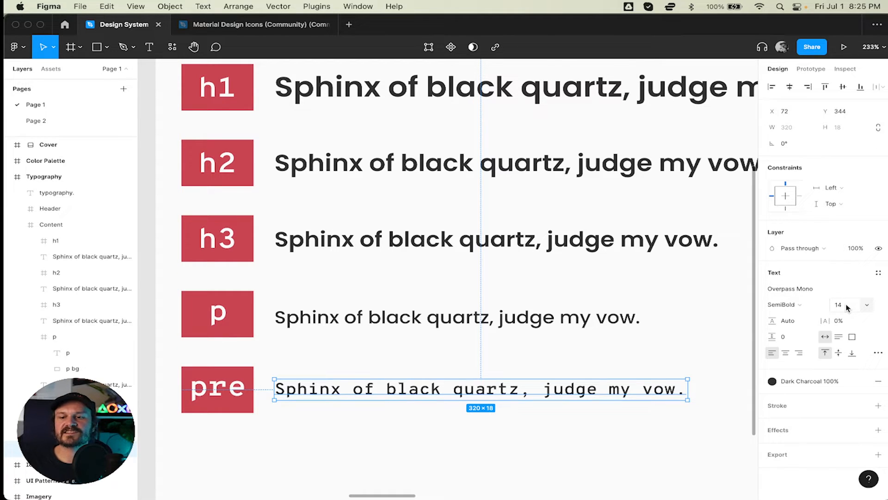
# Step: Compare the p and pre text settings again and inspect the letterforms of the heading and pre samples up close
pyautogui.click(608, 321)
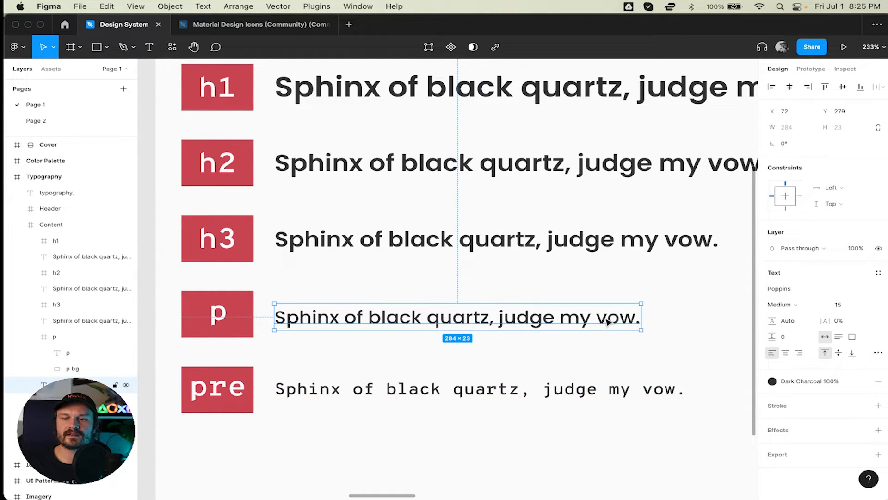
pyautogui.click(632, 390)
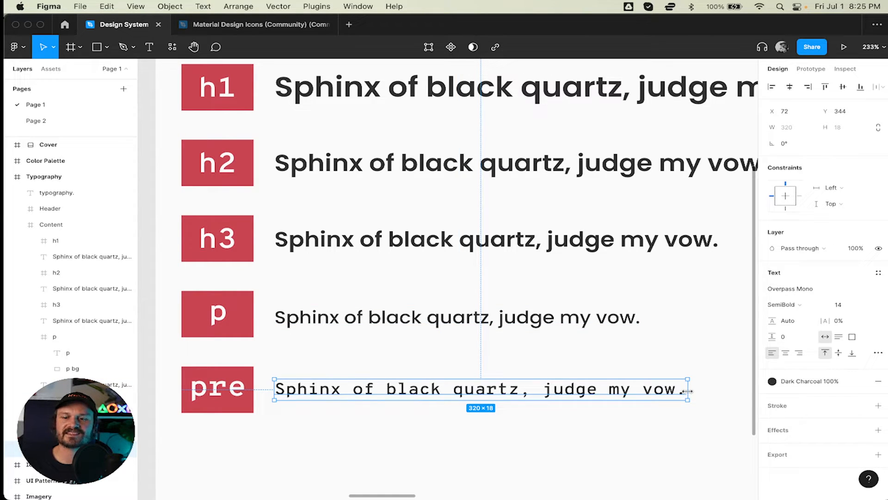
pyautogui.click(552, 316)
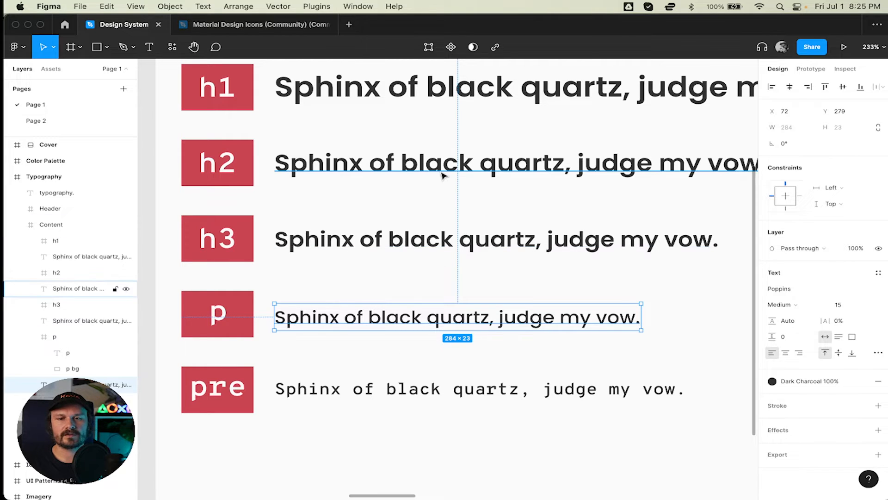
pyautogui.scroll(10, 442, 175)
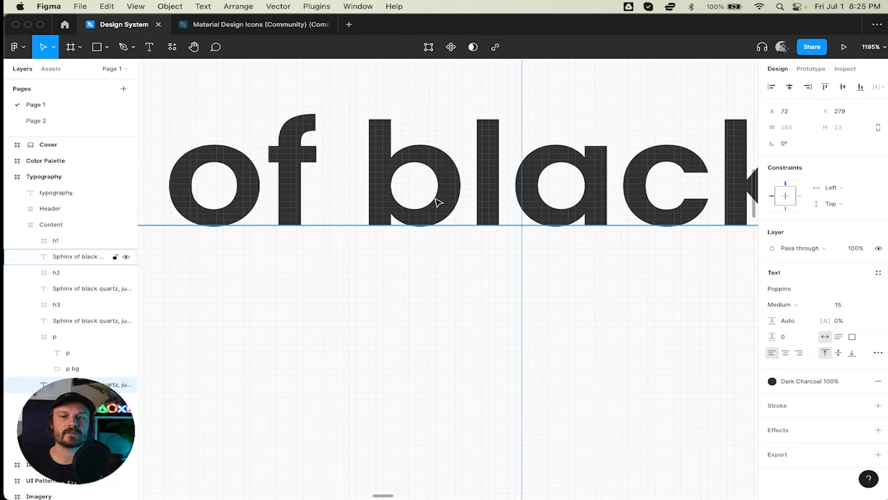
pyautogui.scroll(-15, 436, 199)
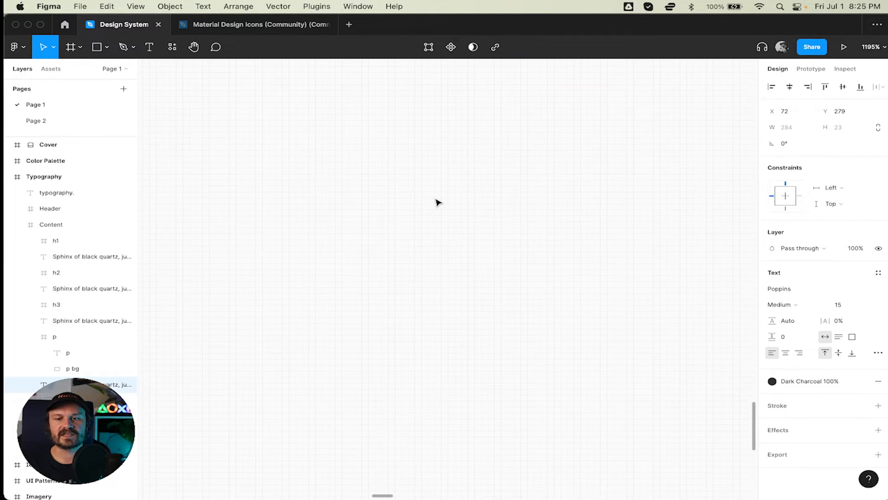
pyautogui.scroll(10, 437, 202)
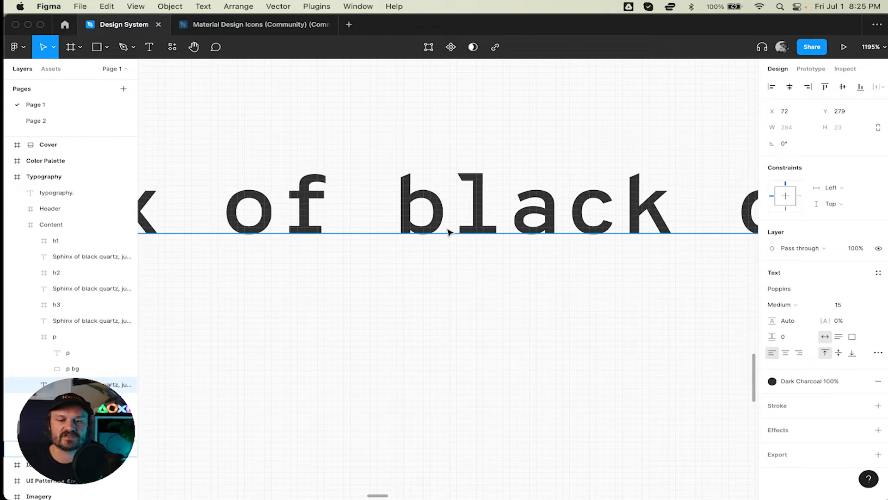
pyautogui.scroll(-10, 448, 231)
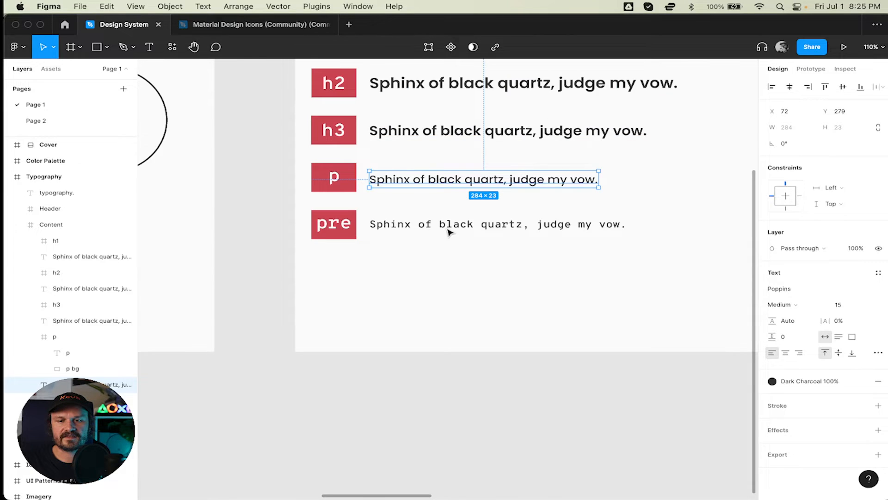
pyautogui.scroll(5, 448, 231)
pyautogui.scroll(-3, 447, 231)
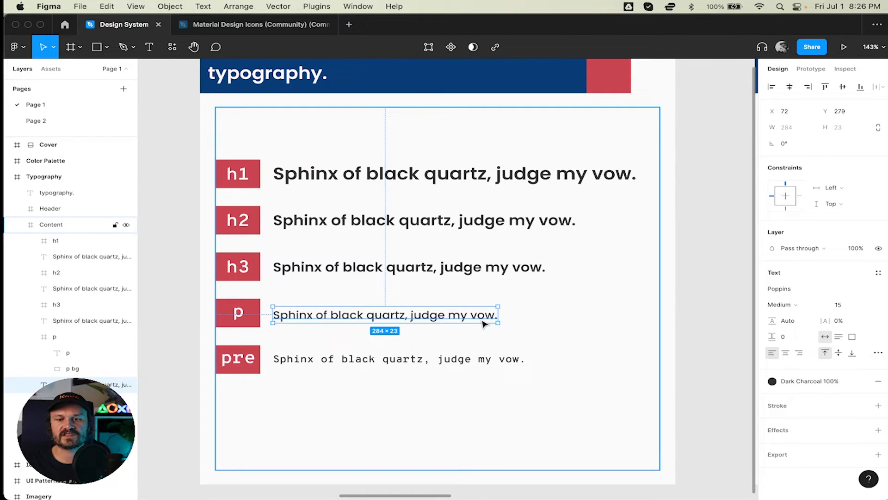
pyautogui.click(508, 359)
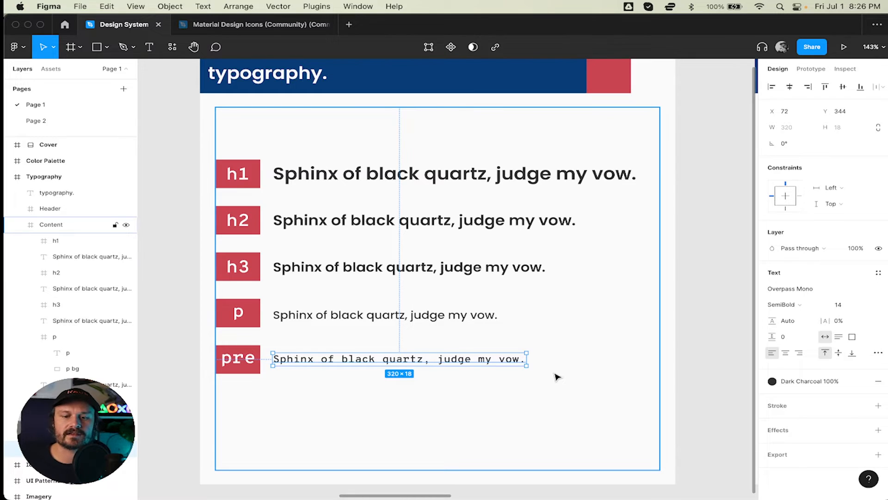
# Step: Look over the Color Palette and Typography frames side by side
pyautogui.hscroll(-10, 556, 377)
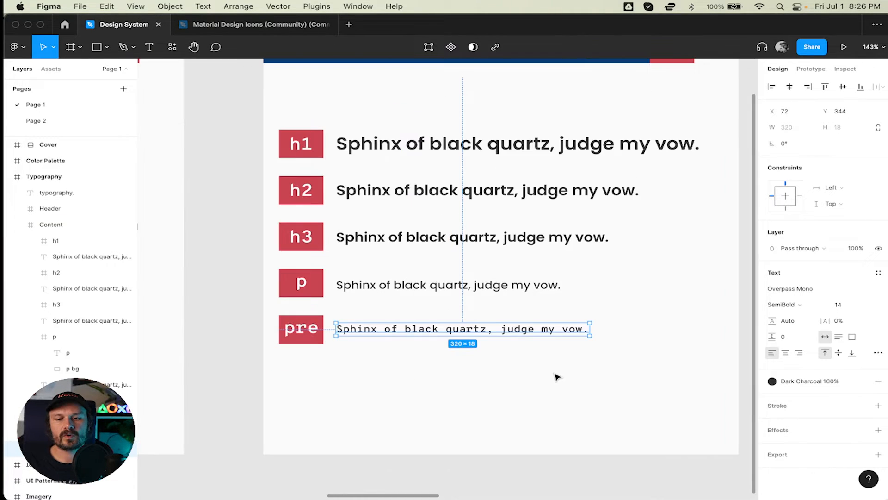
pyautogui.hscroll(-7, 557, 377)
pyautogui.scroll(-3, 556, 377)
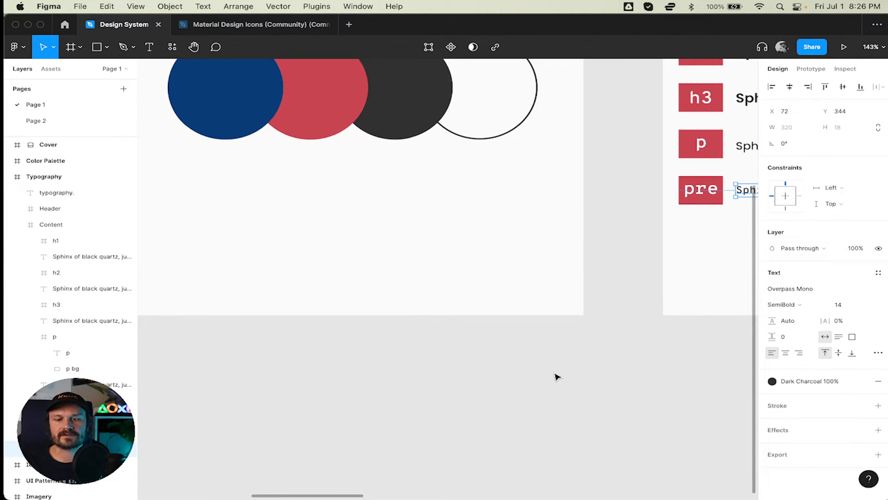
pyautogui.hscroll(-10, 557, 377)
pyautogui.scroll(-6, 557, 377)
pyautogui.scroll(-5, 559, 376)
pyautogui.scroll(5, 558, 377)
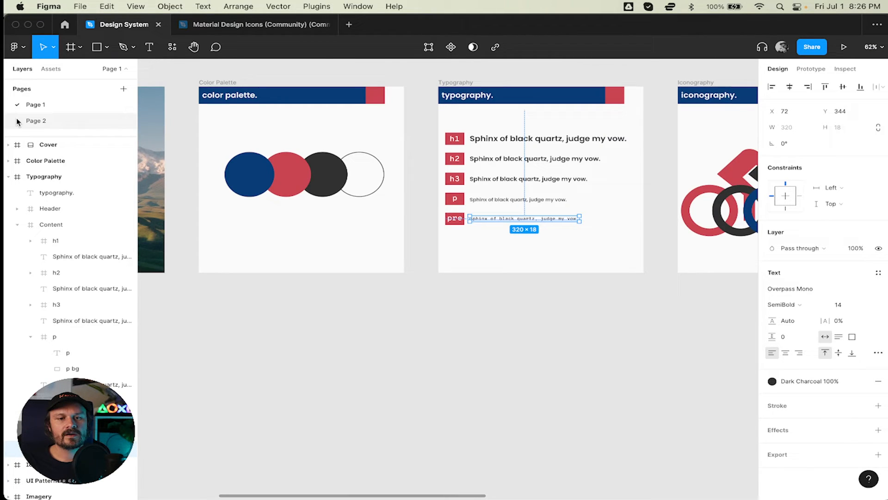
# Step: Open Page 2 and read the brand personality and brand attributes in the branding notes
pyautogui.click(27, 121)
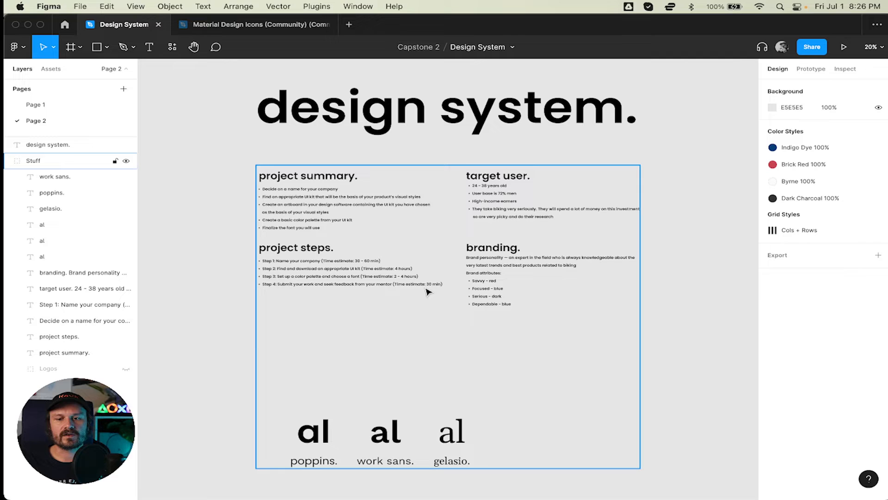
pyautogui.scroll(5, 427, 292)
pyautogui.hscroll(-3, 426, 292)
pyautogui.scroll(1, 426, 292)
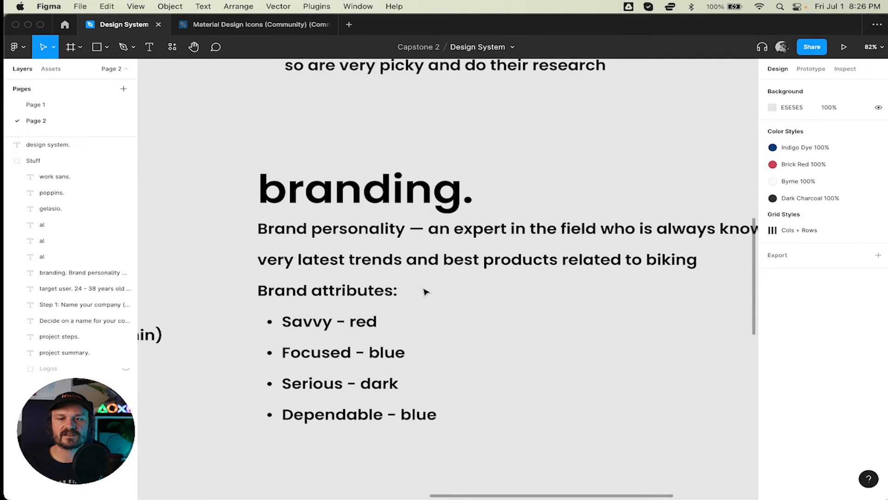
pyautogui.scroll(-2, 426, 291)
pyautogui.scroll(-2, 413, 294)
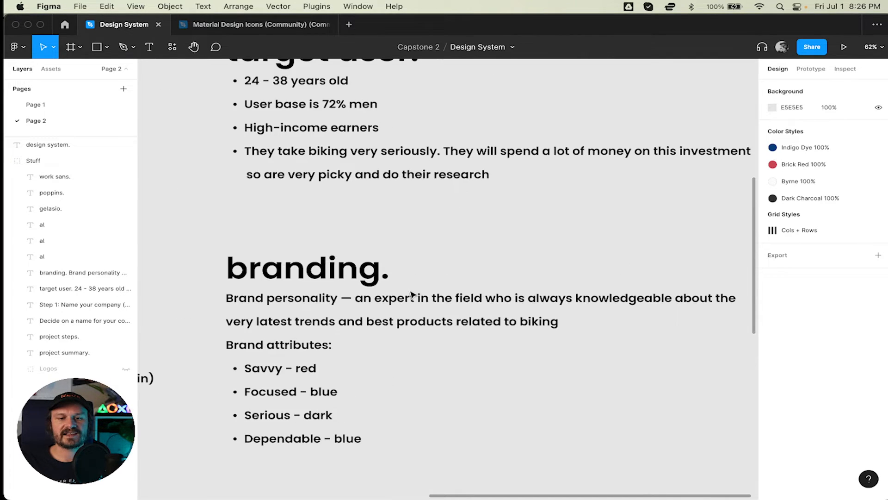
pyautogui.scroll(1, 413, 294)
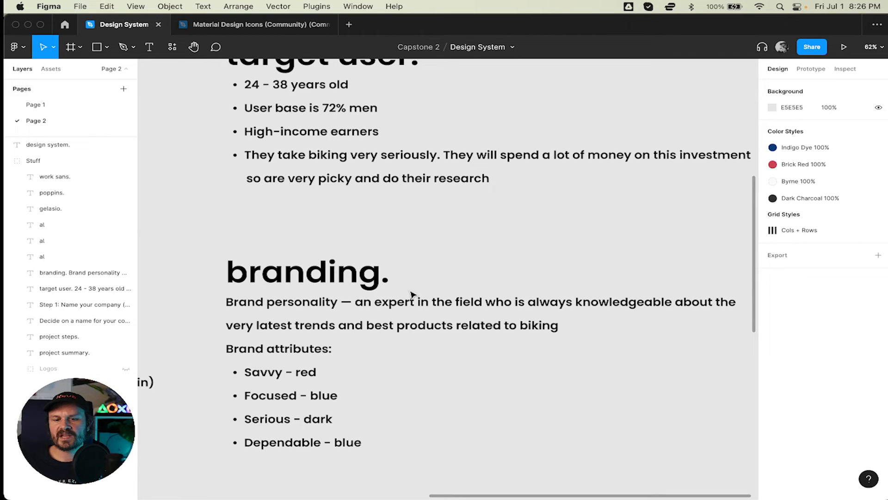
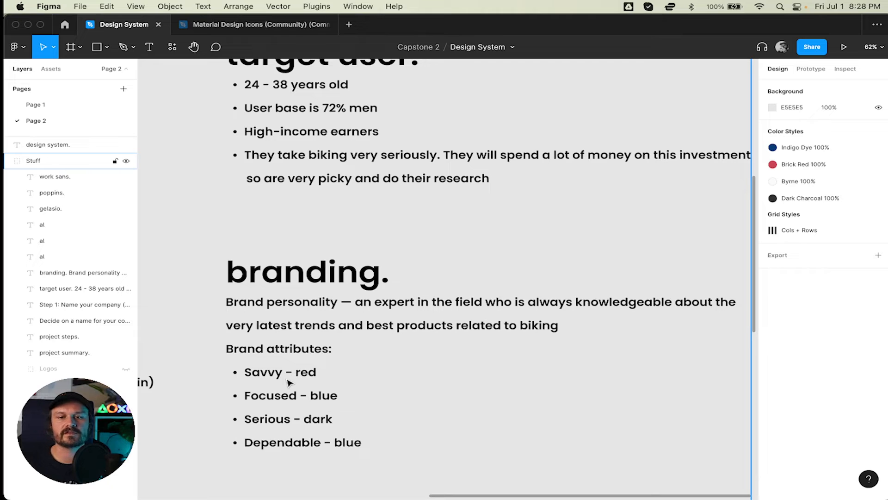
# Step: Review the target user notes together with the branding notes and return to Page 1
pyautogui.scroll(2, 288, 383)
pyautogui.hscroll(3, 287, 382)
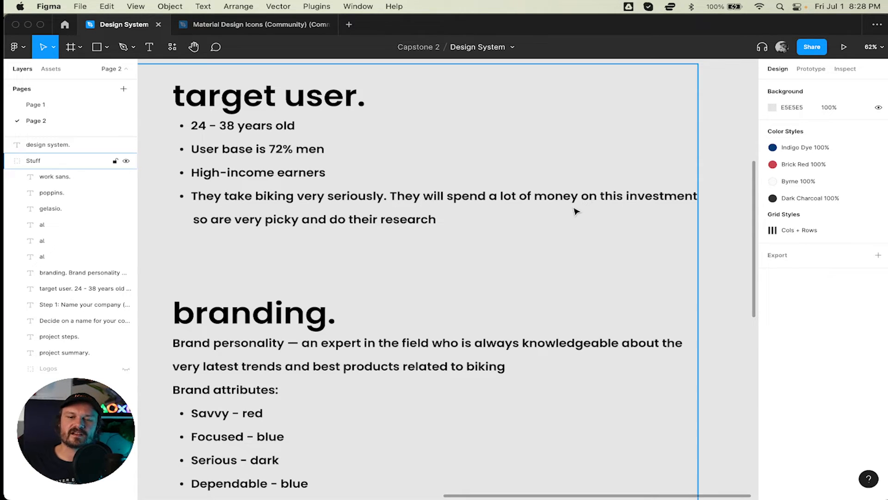
pyautogui.press('Escape')
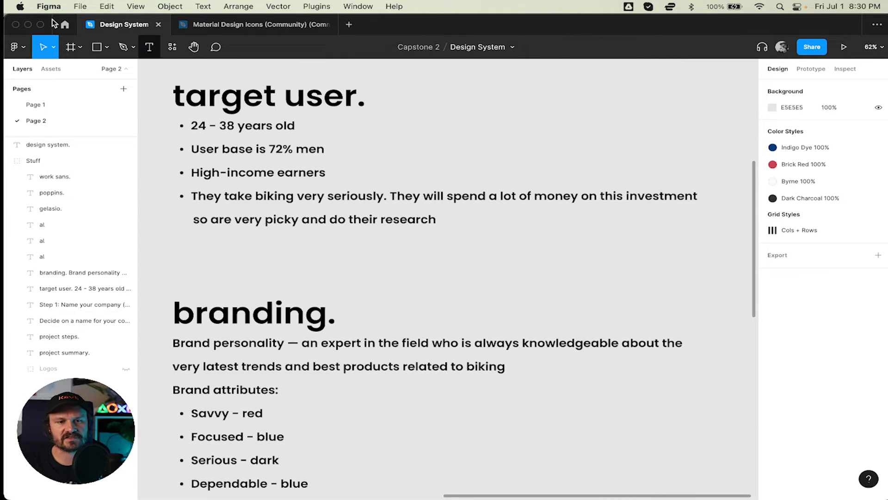
pyautogui.click(45, 106)
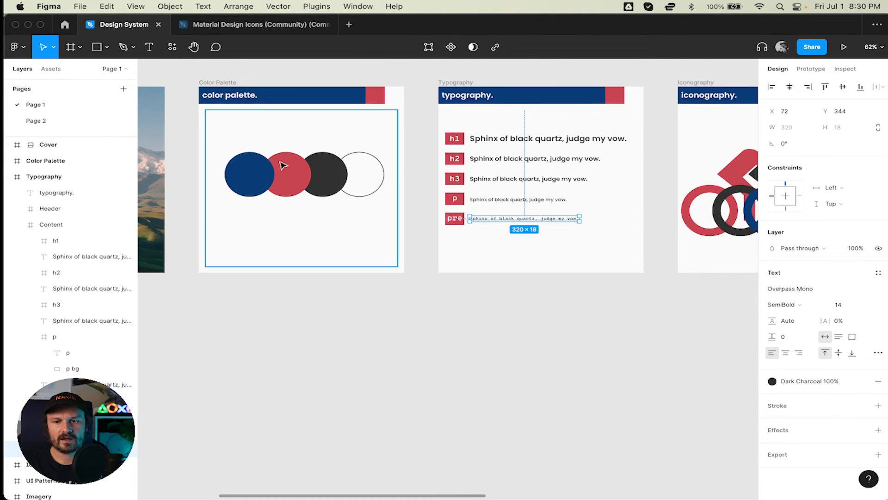
# Step: Examine the overlapping cyclist icons in the Iconography frame up close
pyautogui.hscroll(6, 479, 179)
pyautogui.scroll(5, 484, 178)
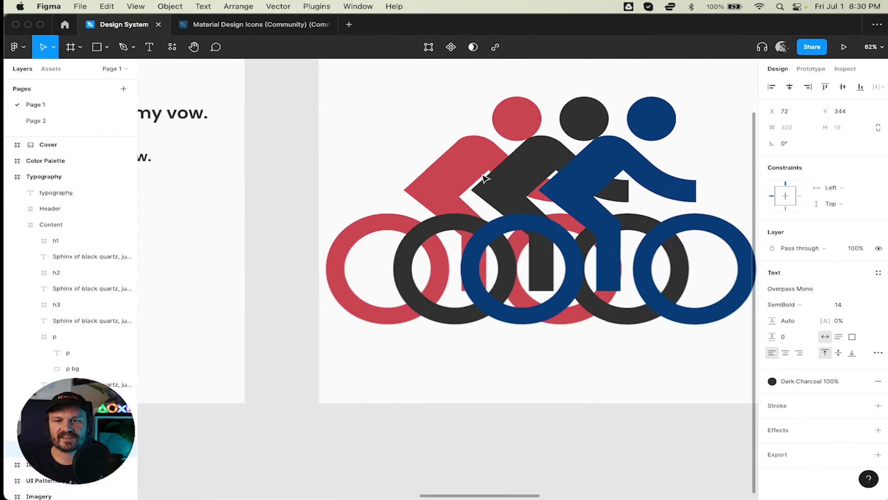
pyautogui.hscroll(3, 483, 178)
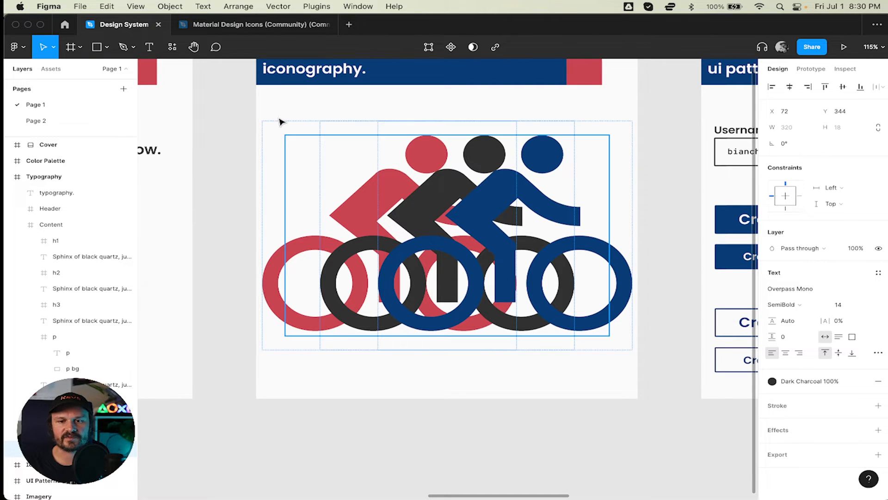
# Step: Switch to the Material Design Icons file and browse the hardware and image icons on its Two-tone page
pyautogui.hotkey('ctrl', 'Tab')
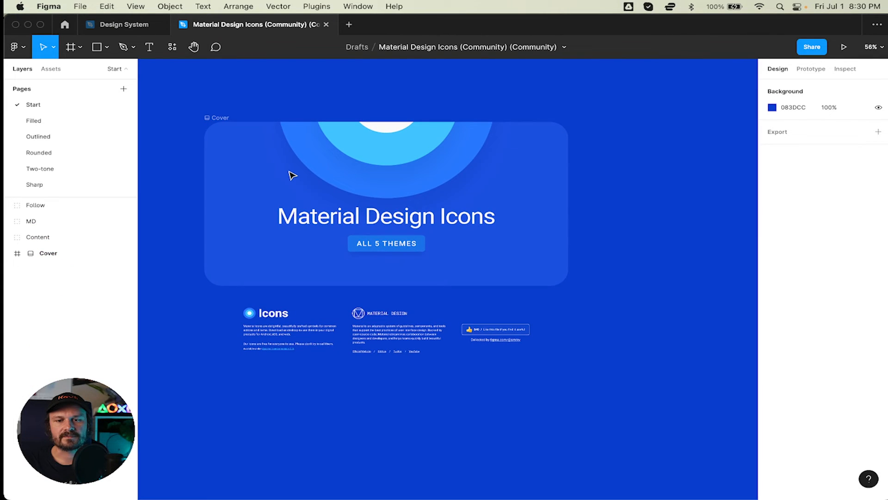
pyautogui.hotkey('shift', '1')
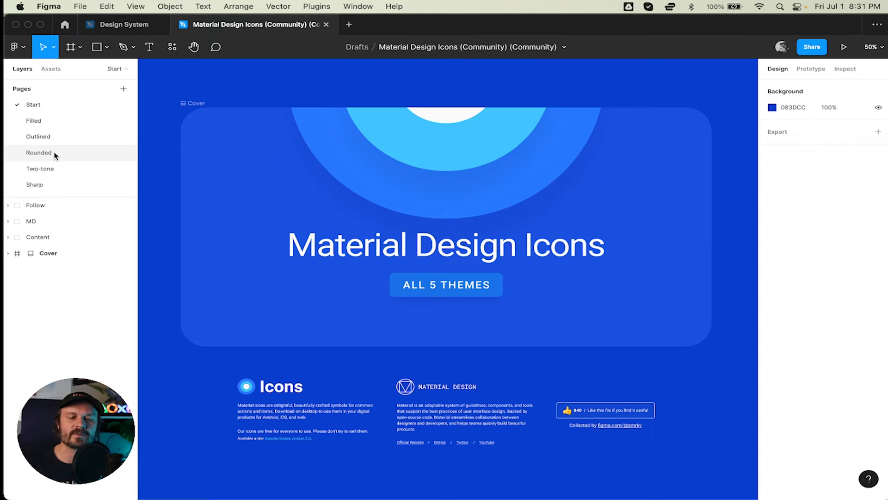
pyautogui.click(59, 172)
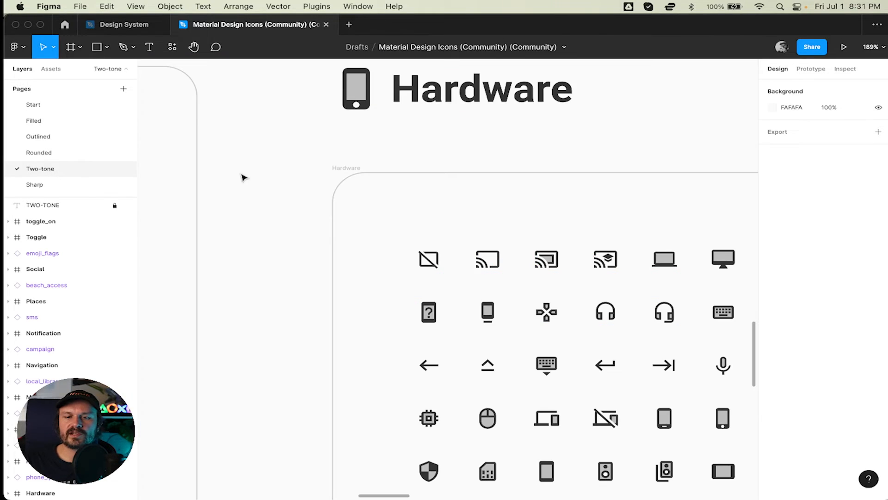
pyautogui.hscroll(5, 440, 274)
pyautogui.scroll(-3, 441, 274)
pyautogui.hscroll(2, 610, 354)
pyautogui.scroll(-1, 610, 354)
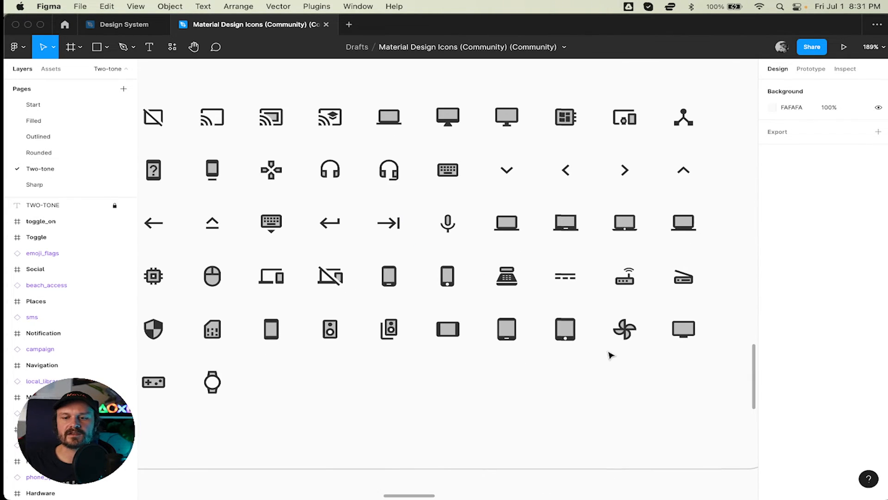
pyautogui.hscroll(5, 609, 354)
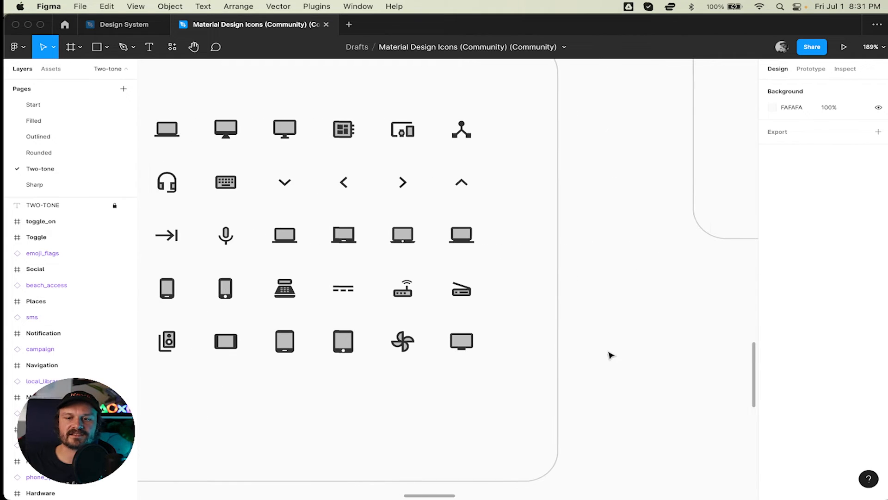
pyautogui.hscroll(15, 610, 354)
pyautogui.scroll(6, 609, 355)
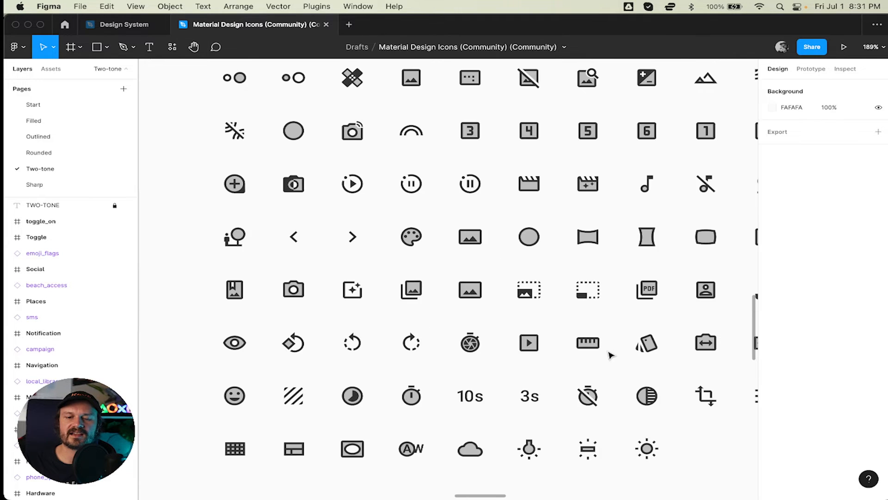
pyautogui.hscroll(1, 609, 354)
pyautogui.scroll(1, 610, 354)
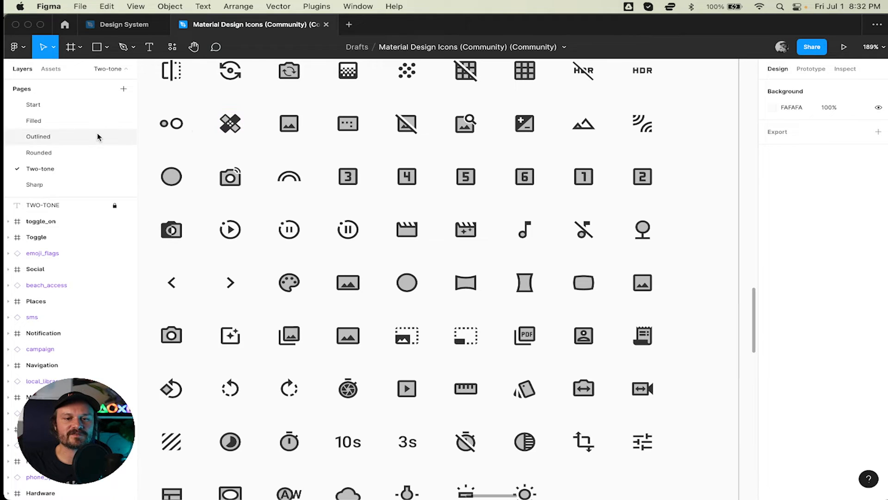
# Step: Examine the map icons on the Sharp page, inspect the directions icon, and close the Material Design Icons file
pyautogui.click(58, 183)
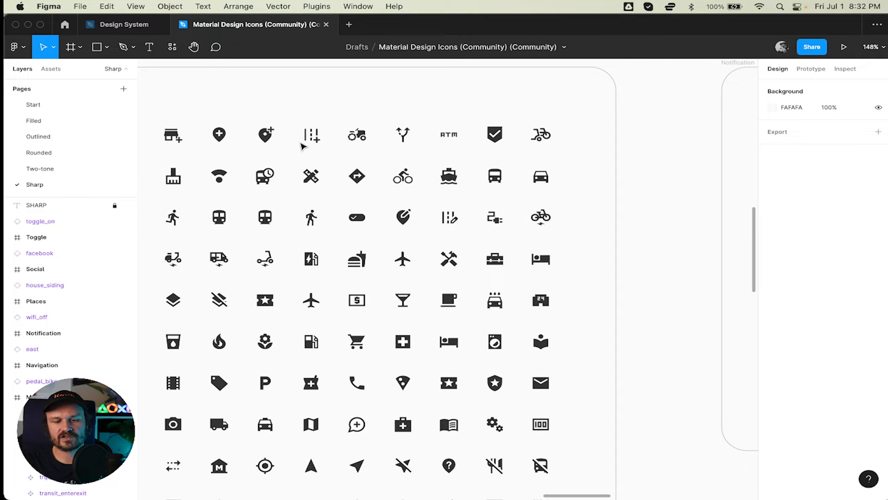
pyautogui.scroll(5, 328, 167)
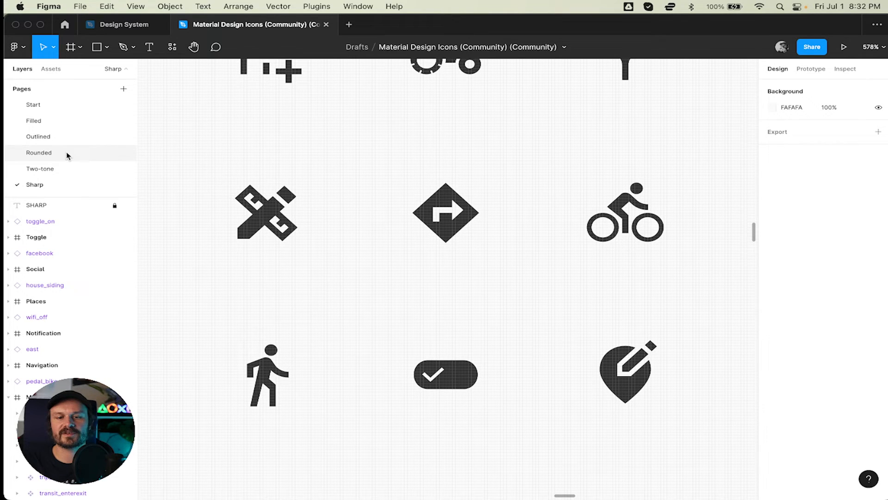
pyautogui.scroll(5, 443, 184)
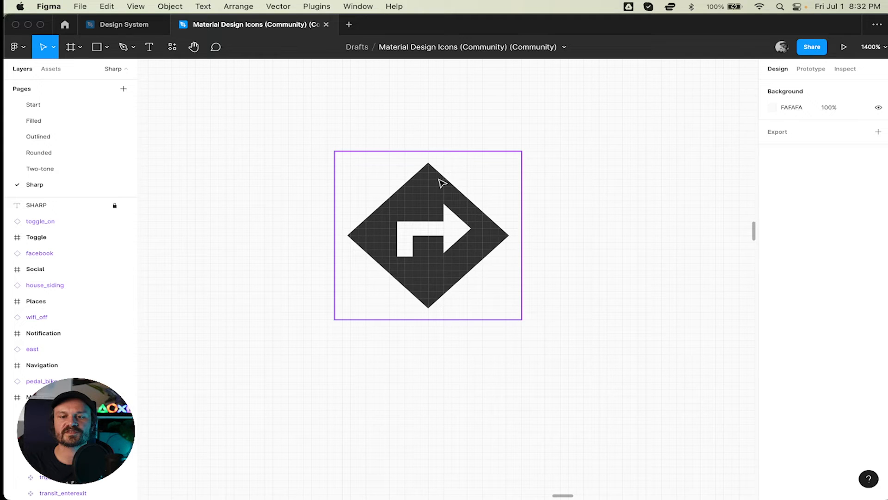
pyautogui.click(443, 184)
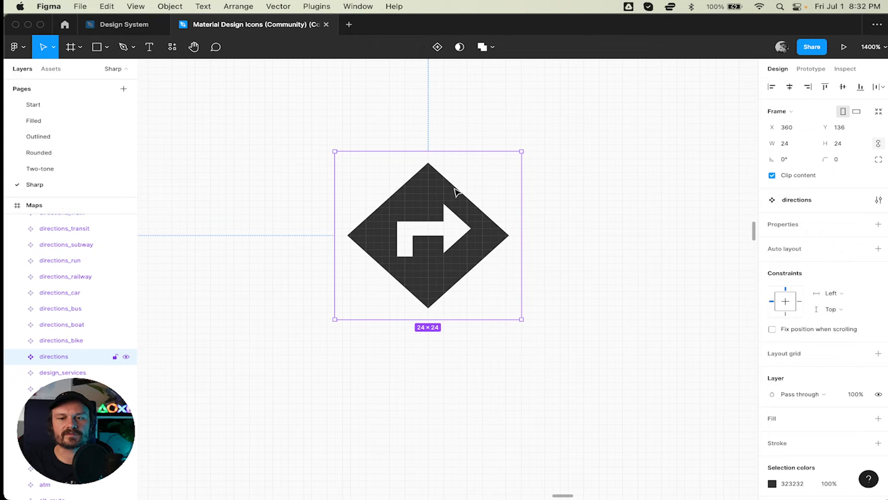
pyautogui.scroll(-5, 542, 215)
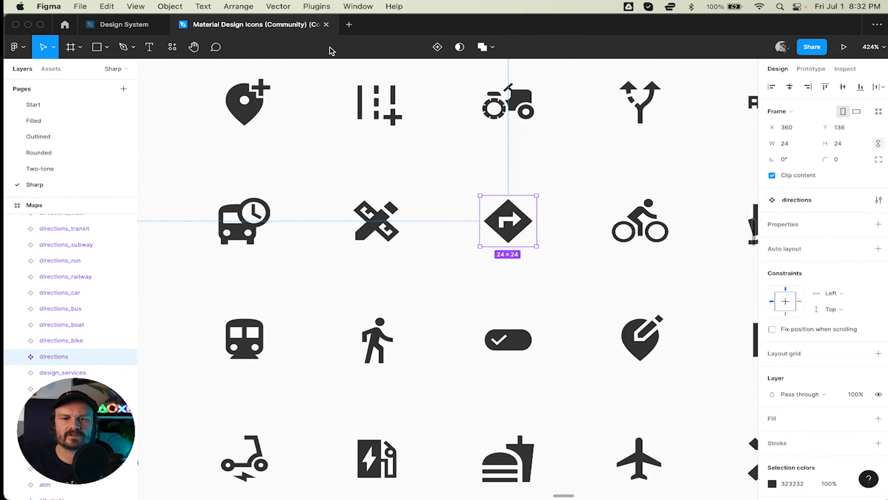
pyautogui.press('super+w')
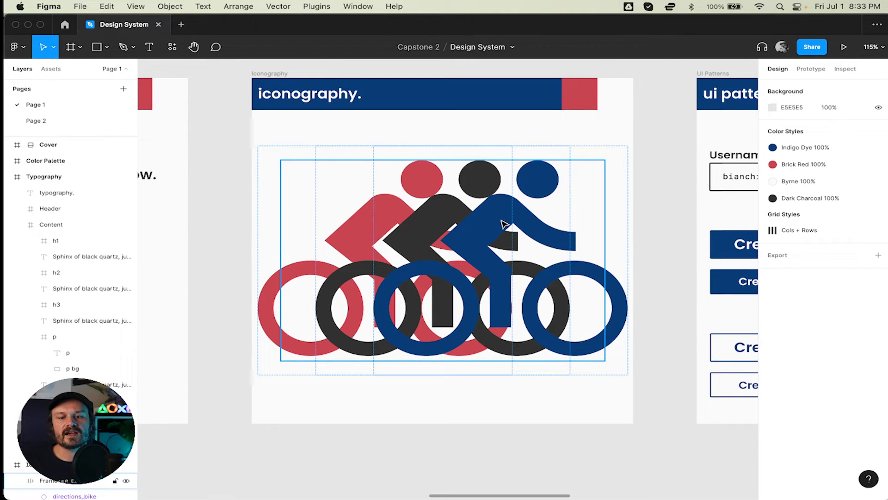
# Step: Review the Iconography frame once more, and inspect the Password input box's properties in the UI Patterns frame
pyautogui.click(637, 211)
pyautogui.scroll(2, 637, 211)
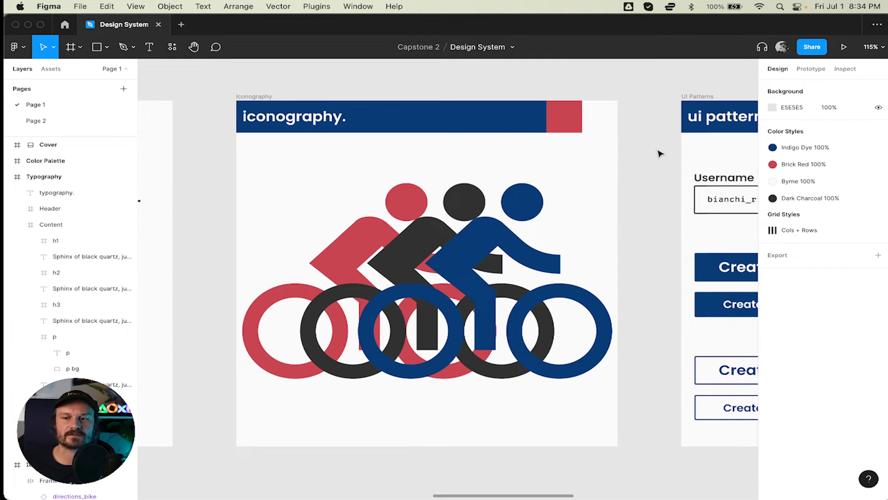
pyautogui.hscroll(10, 661, 154)
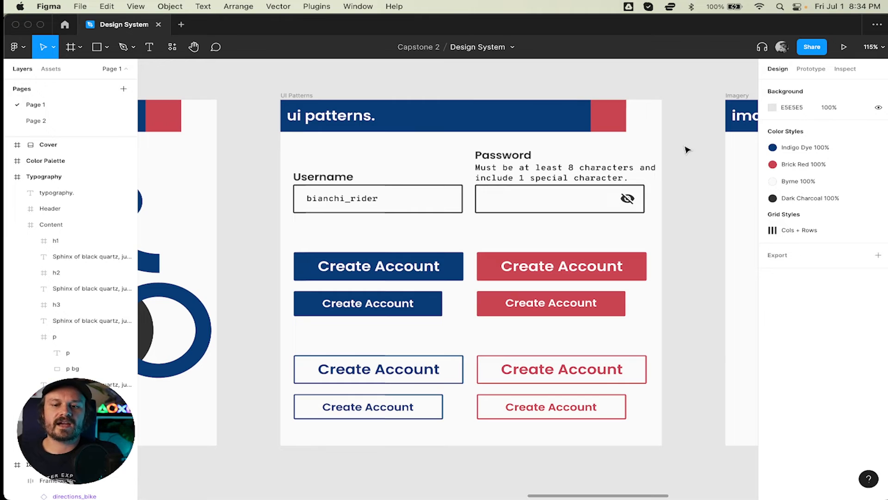
pyautogui.click(479, 212)
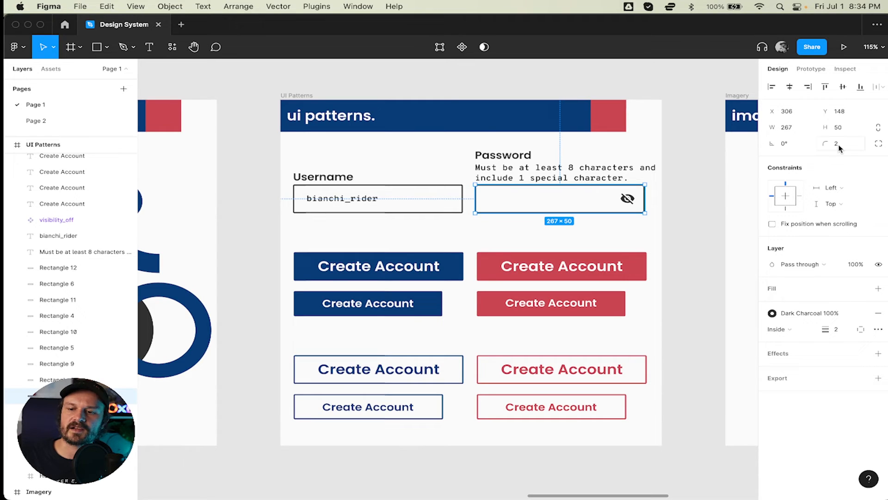
pyautogui.click(491, 233)
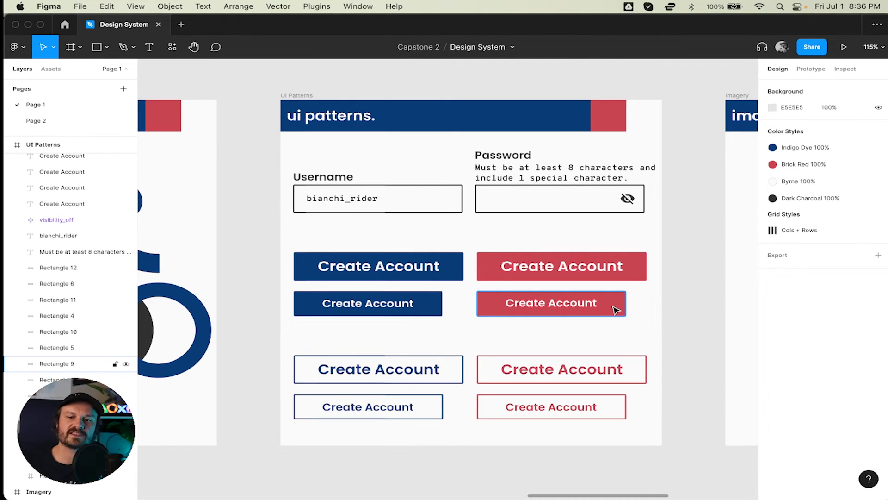
# Step: Compare the dimensions and corner radius of the large and small filled red Create Account buttons
pyautogui.click(643, 267)
pyautogui.click(643, 268)
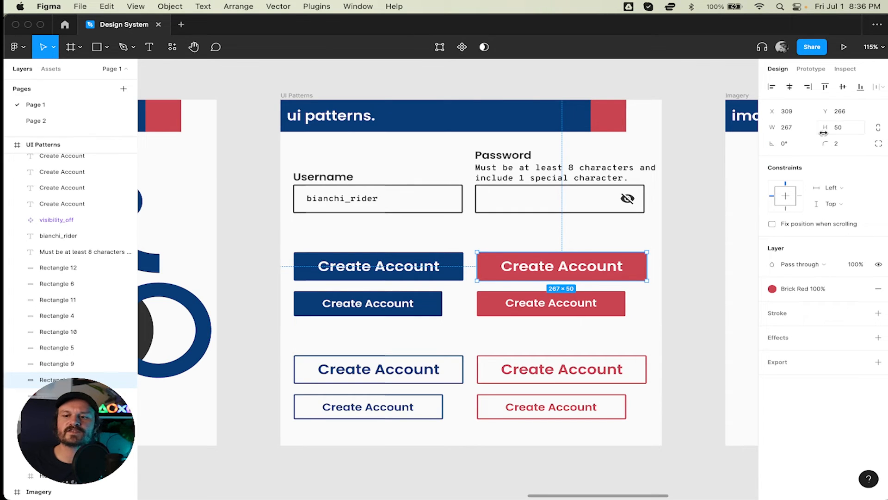
pyautogui.click(600, 305)
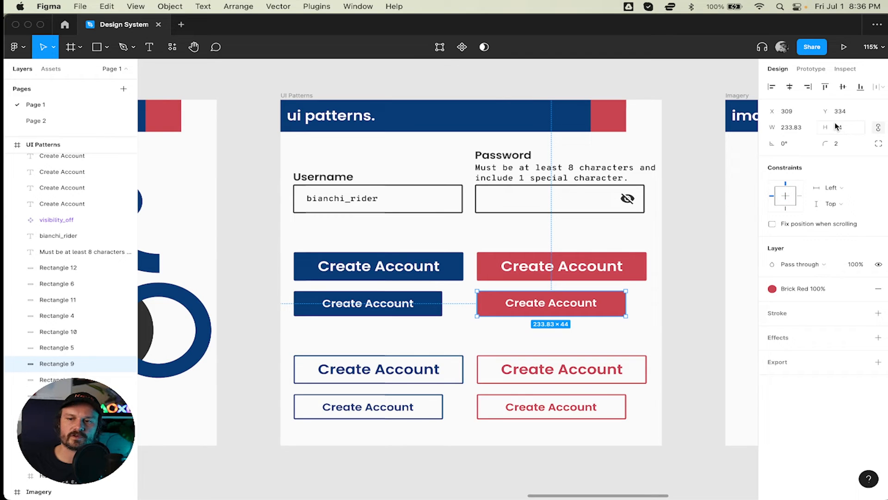
pyautogui.click(677, 307)
# Step: View the UI Patterns frame at 100% zoom
pyautogui.click(872, 49)
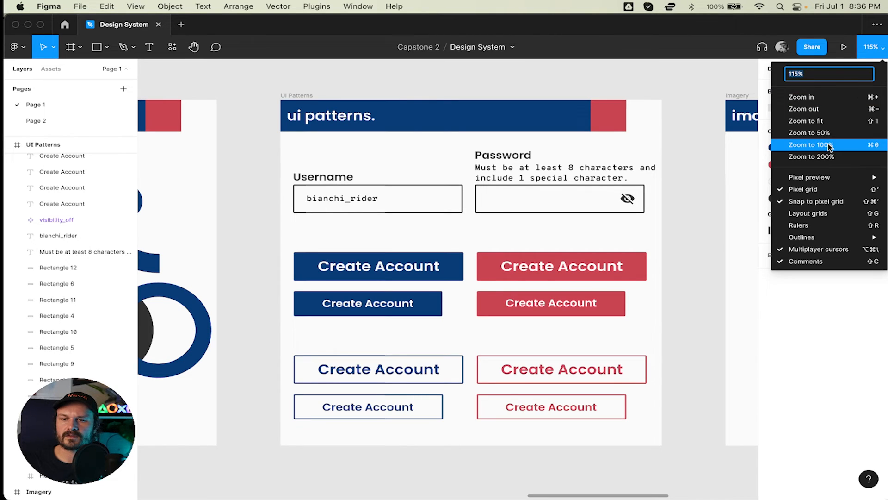
pyautogui.click(828, 145)
pyautogui.click(675, 220)
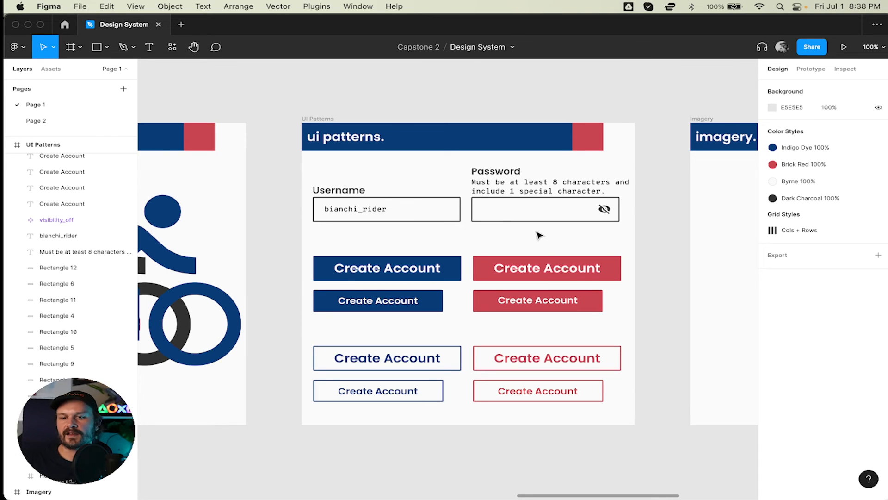
# Step: Look over the Imagery frame, selecting it to check its properties and clearing the selection
pyautogui.hscroll(3, 540, 235)
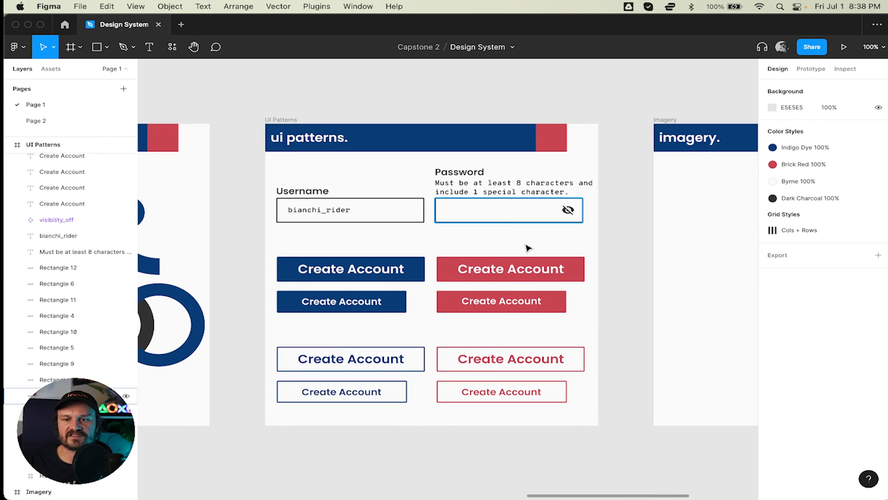
pyautogui.hscroll(10, 508, 230)
pyautogui.hscroll(-3, 508, 230)
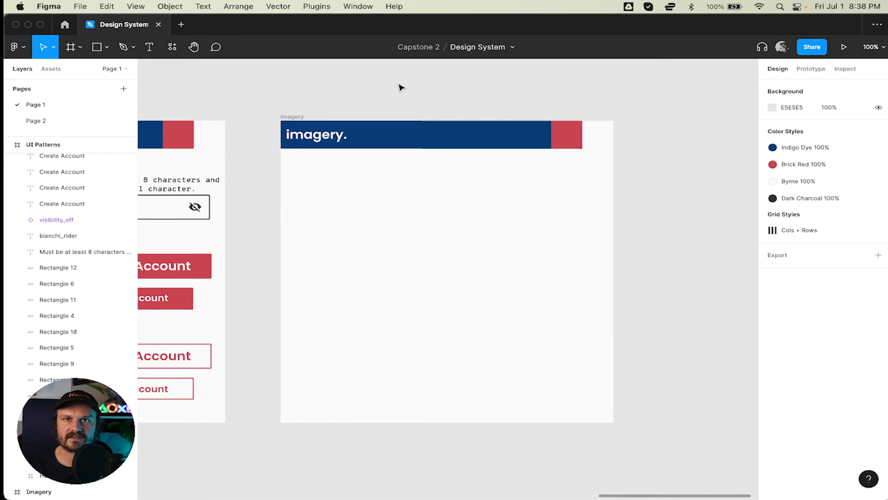
pyautogui.click(287, 119)
pyautogui.click(360, 110)
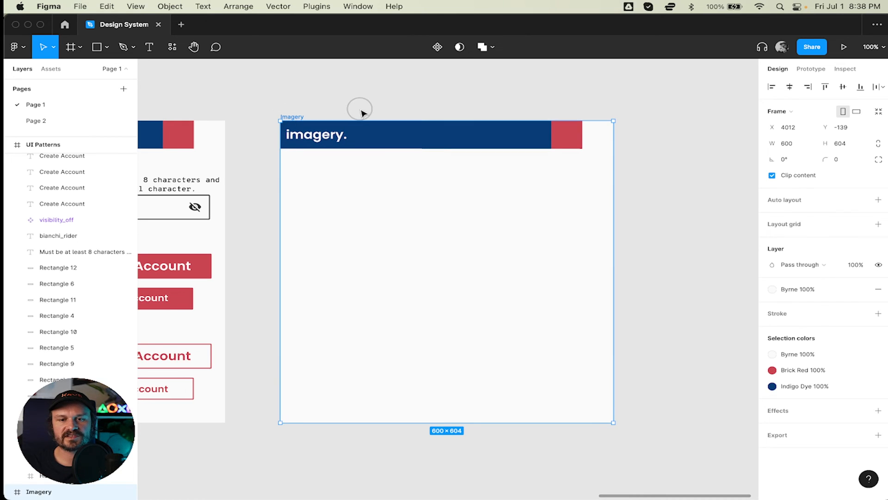
pyautogui.click(435, 242)
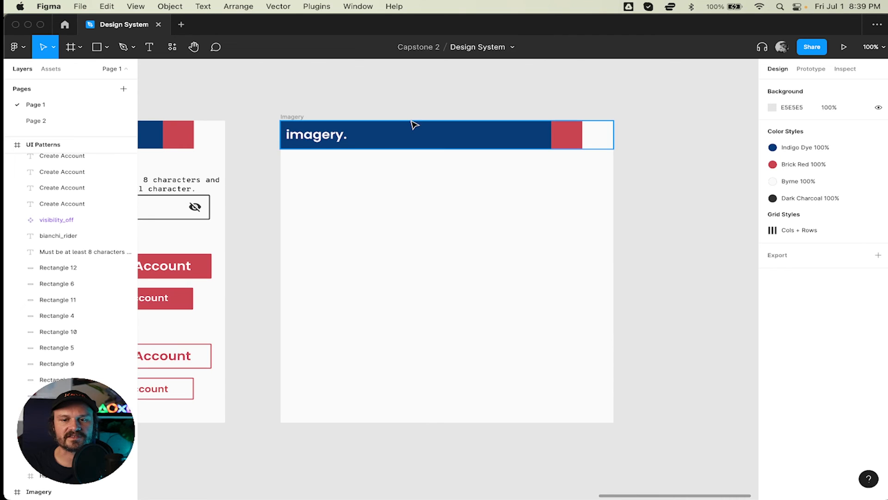
# Step: Switch to the Brave browser and close its leftover tabs and windows, including Coolors, the cycling lexicon and the untitled Figma file
pyautogui.press('super+Tab')
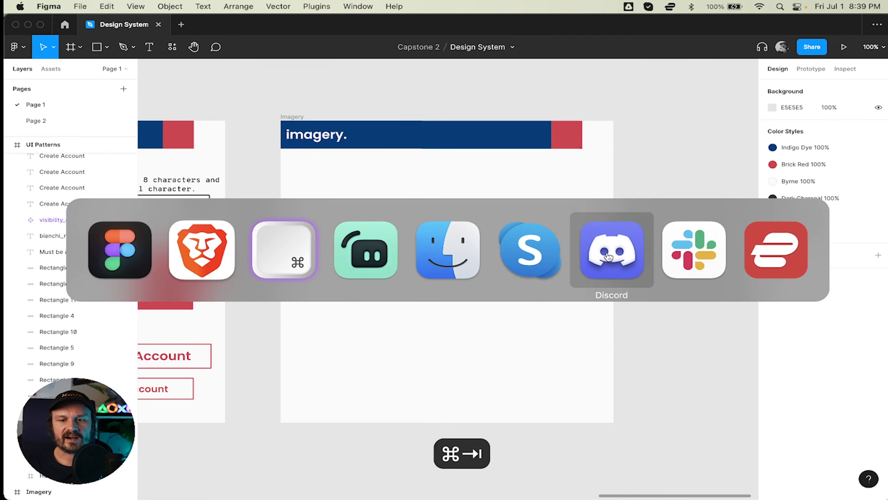
pyautogui.click(210, 254)
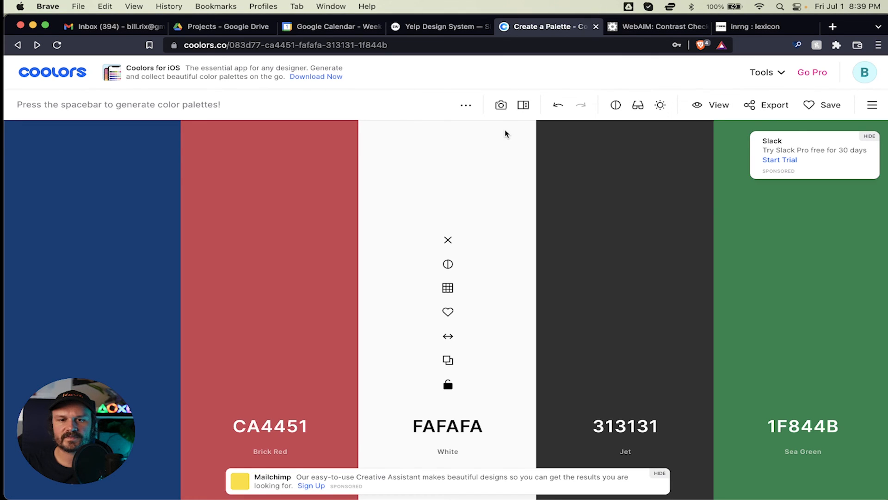
pyautogui.press('super+w')
pyautogui.press('super+w')
pyautogui.middleClick(621, 28)
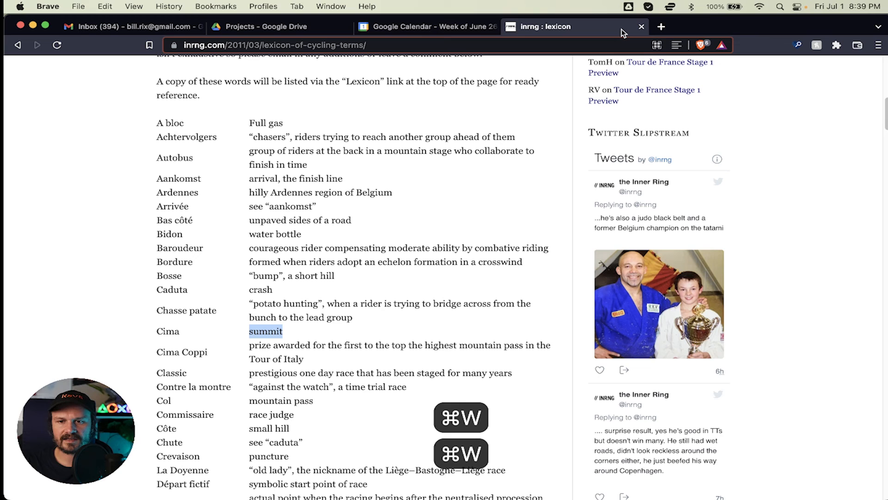
pyautogui.press('super+w')
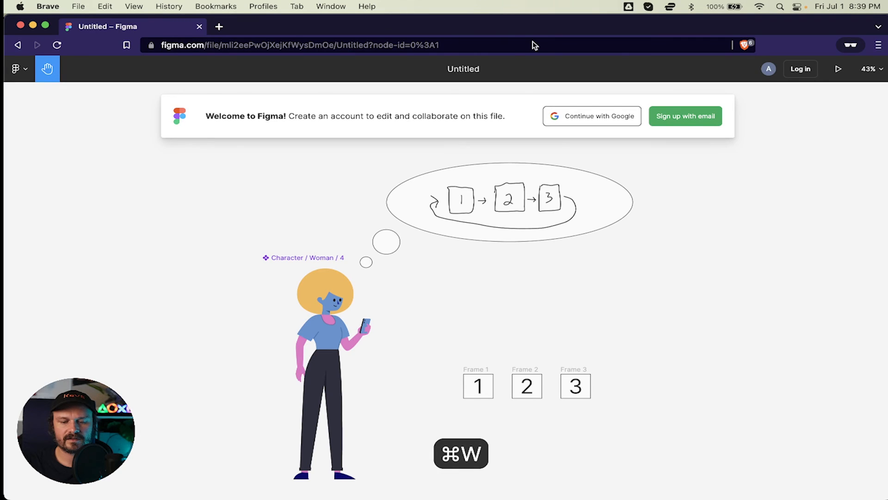
pyautogui.press('super+w')
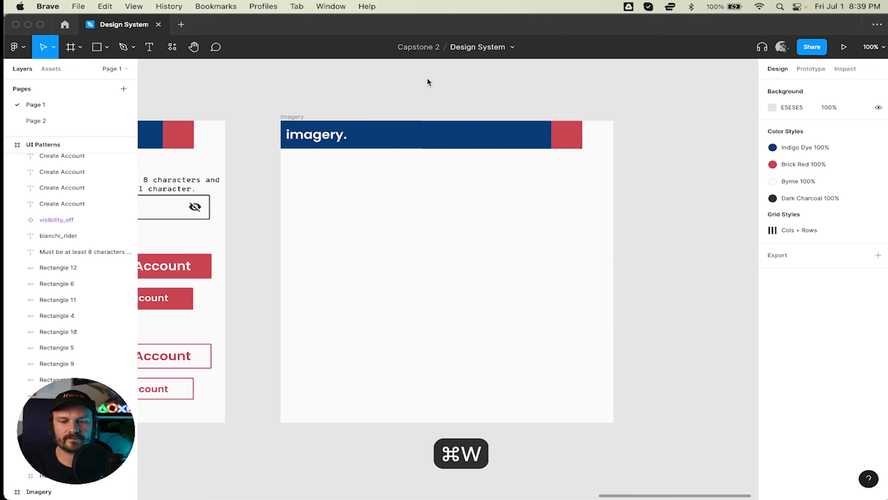
# Step: Open the Unsplash website in the browser
pyautogui.click(407, 45)
pyautogui.write('unsp')
pyautogui.press('Return')
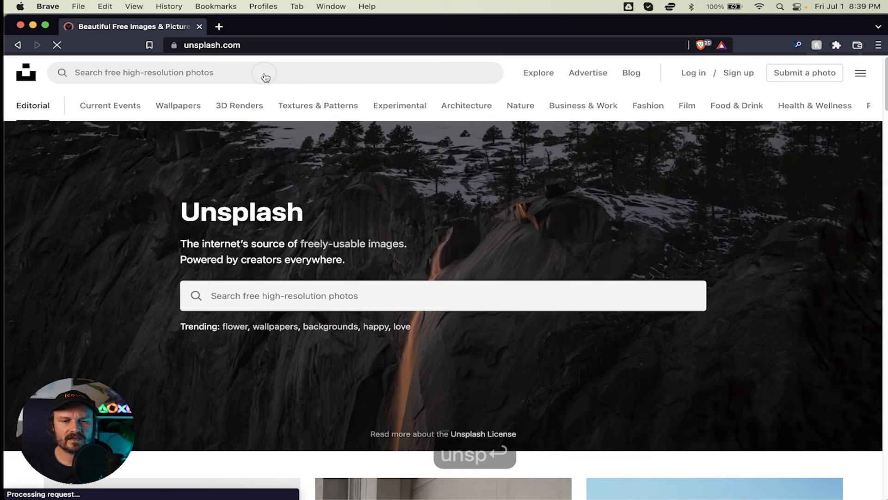
# Step: Search Unsplash for "bicycle" and look through the photo results
pyautogui.press('super+a')
pyautogui.write('bicycle')
pyautogui.press('Return')
pyautogui.scroll(-5, 476, 218)
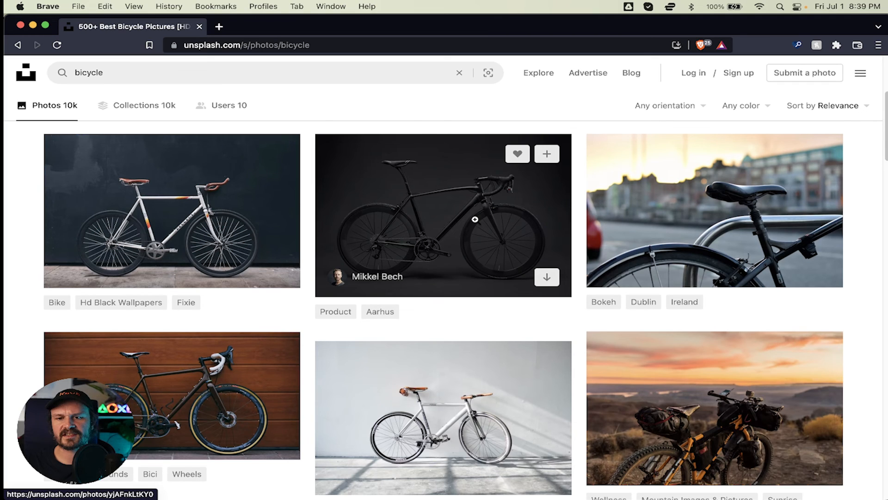
pyautogui.scroll(-3, 475, 219)
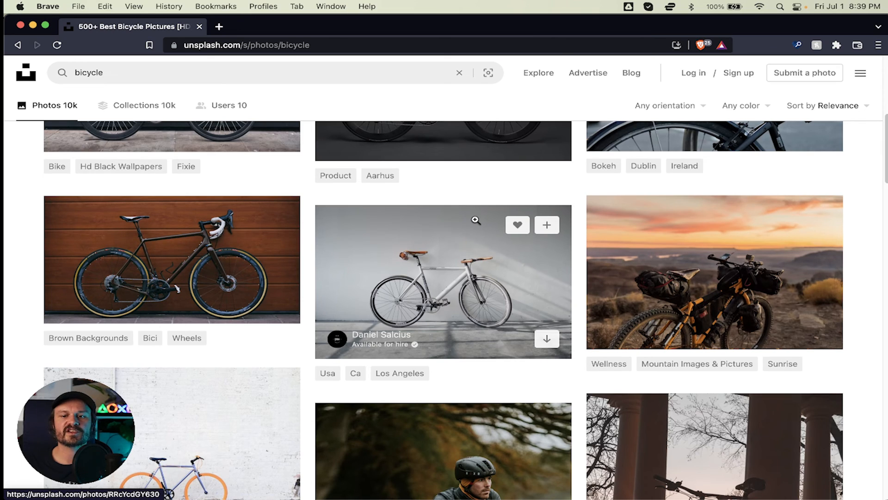
# Step: Browse the bicycle photo results on Unsplash for an image that suits the Imagery frame
pyautogui.scroll(-5, 476, 220)
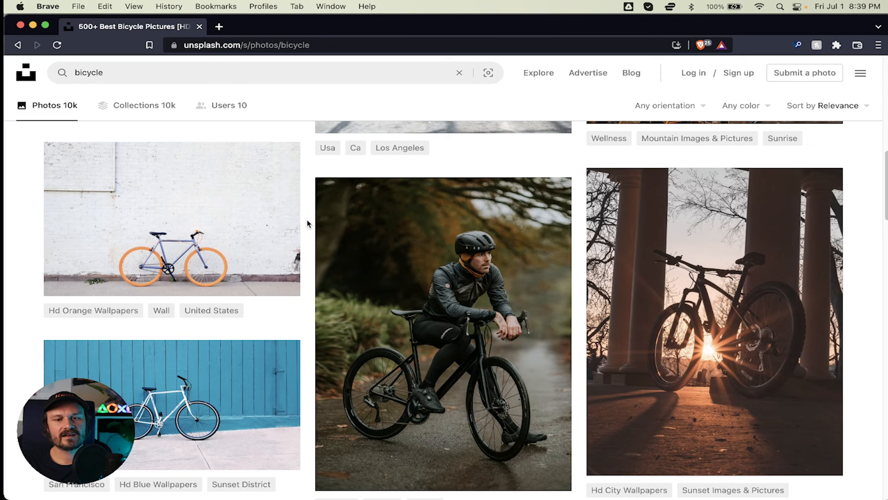
pyautogui.scroll(-5, 307, 224)
pyautogui.scroll(6, 307, 224)
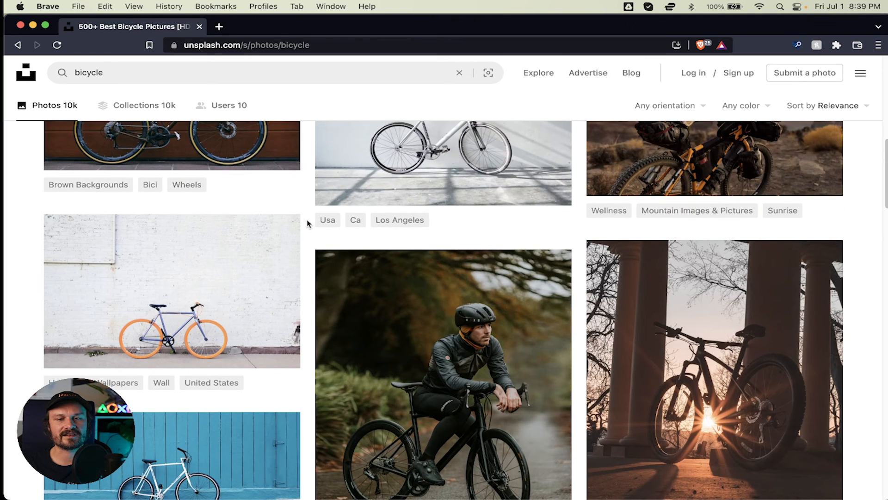
pyautogui.scroll(5, 307, 223)
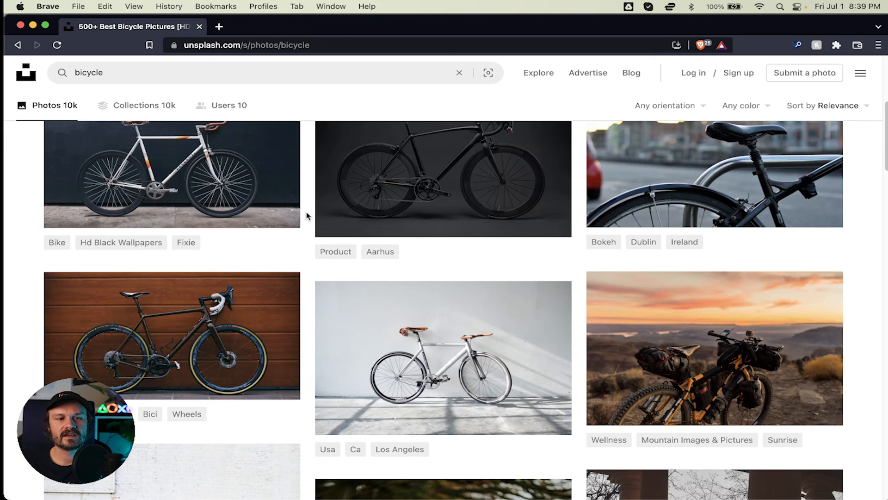
pyautogui.scroll(-4, 306, 215)
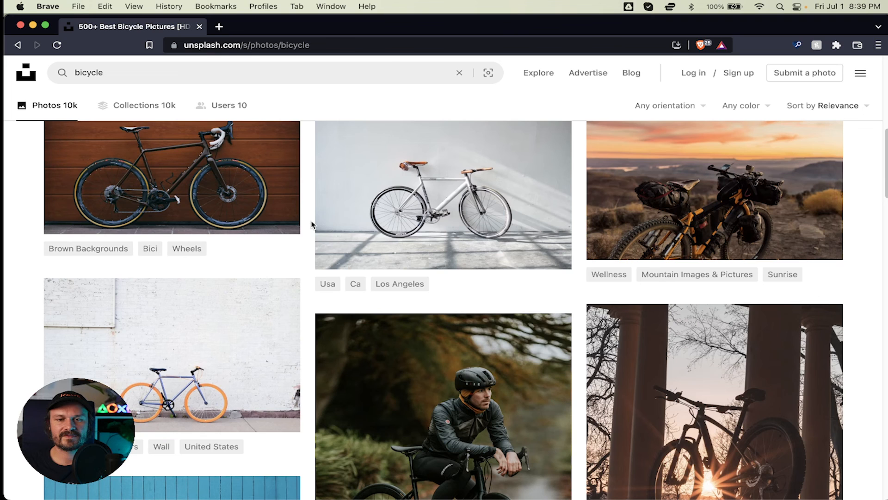
pyautogui.scroll(-10, 311, 224)
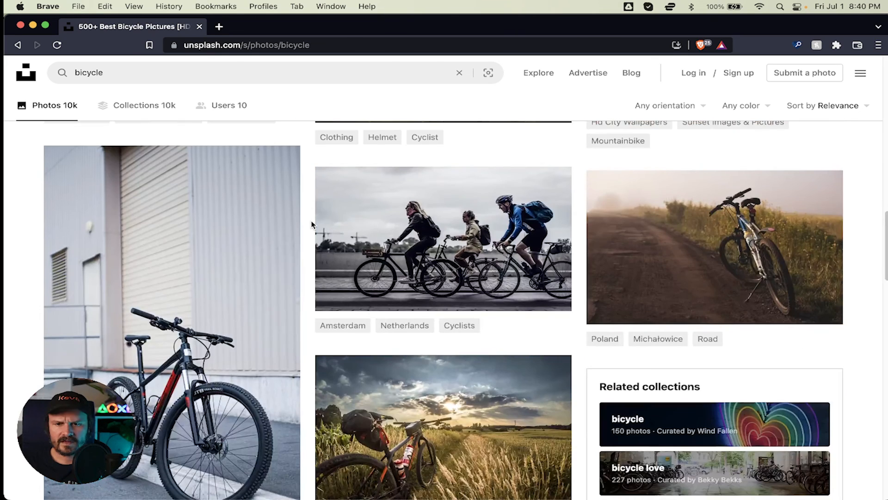
pyautogui.scroll(-2, 311, 224)
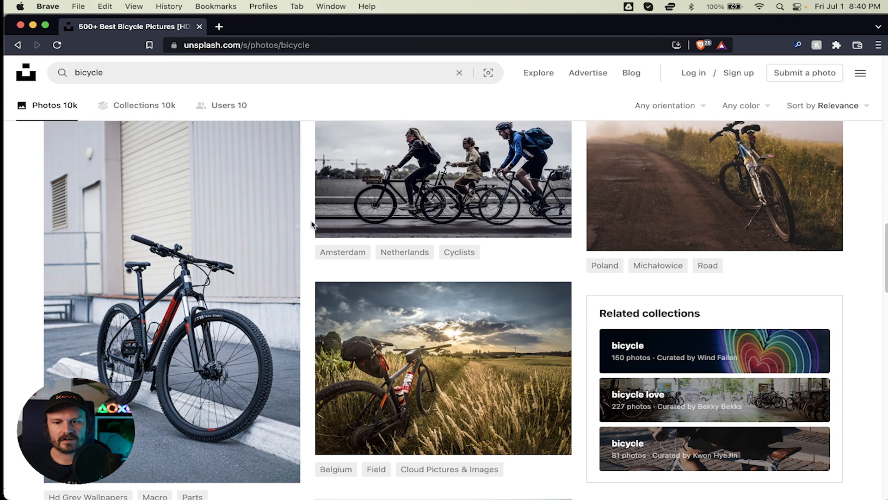
pyautogui.scroll(2, 312, 225)
pyautogui.scroll(-10, 468, 202)
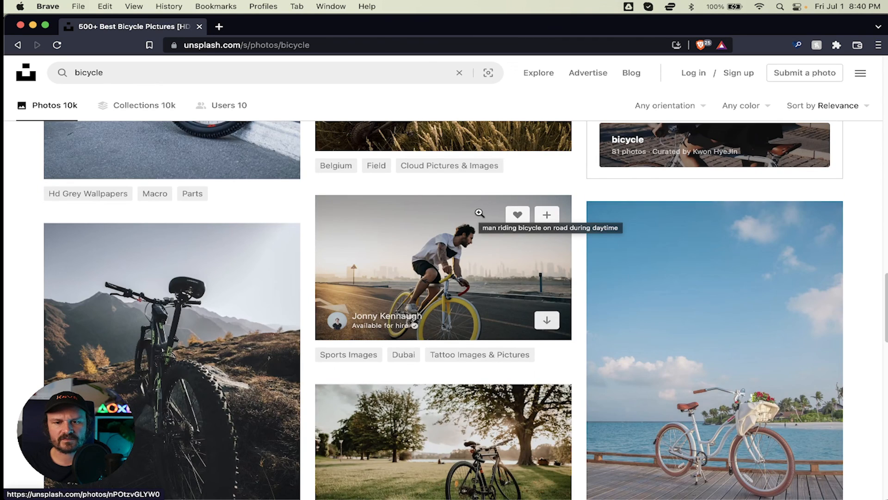
pyautogui.scroll(-2, 213, 292)
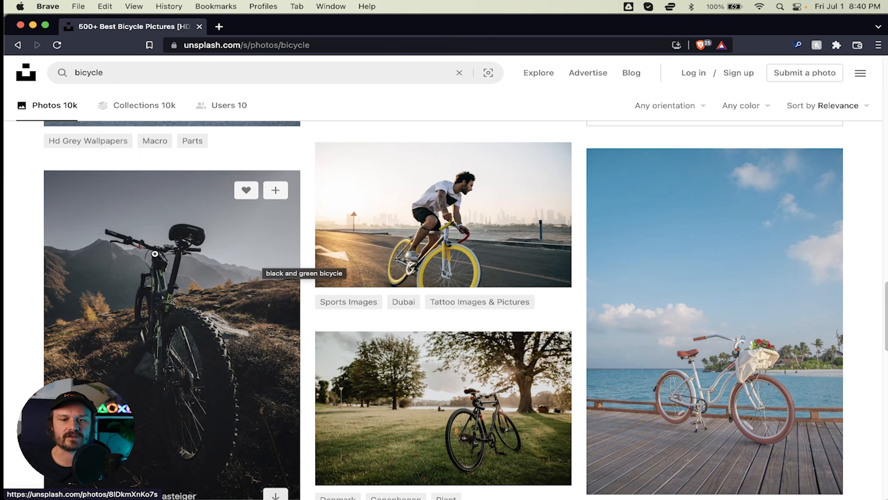
pyautogui.scroll(-10, 155, 254)
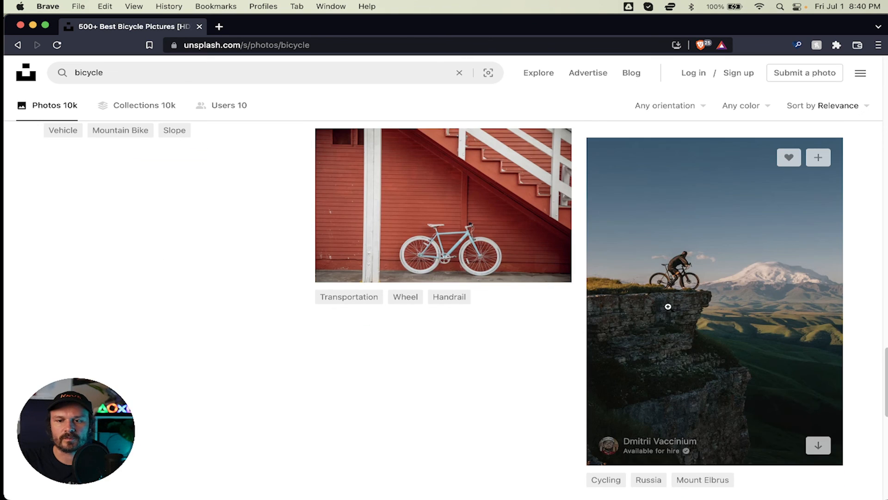
pyautogui.scroll(15, 698, 299)
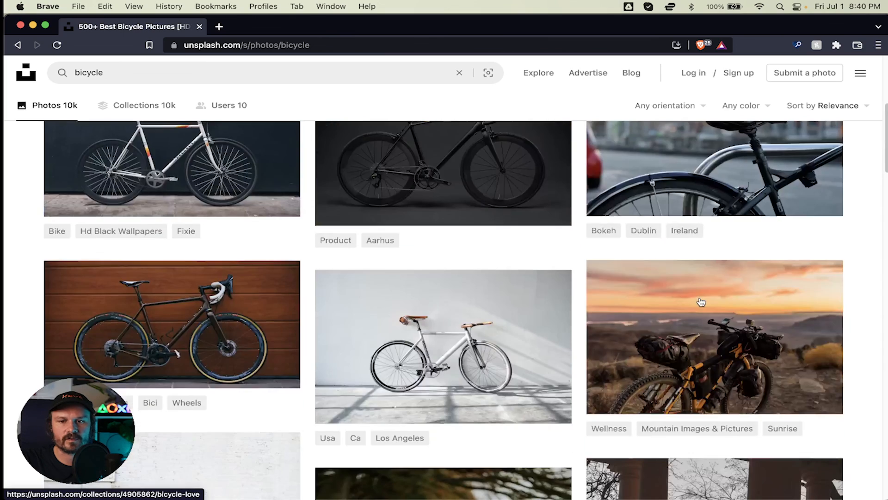
pyautogui.scroll(3, 530, 287)
pyautogui.scroll(-4, 530, 287)
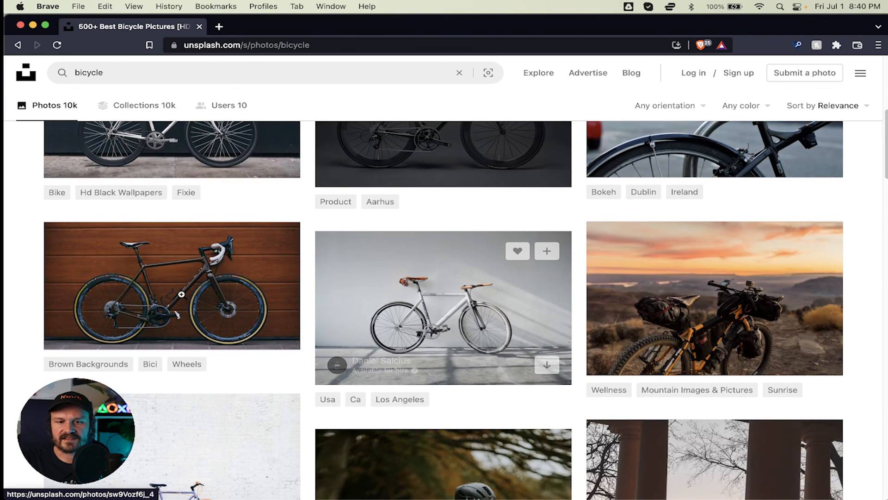
# Step: Open the photo of the orange and black off-road bike at sunset and copy the image
pyautogui.click(759, 271)
pyautogui.rightClick(525, 258)
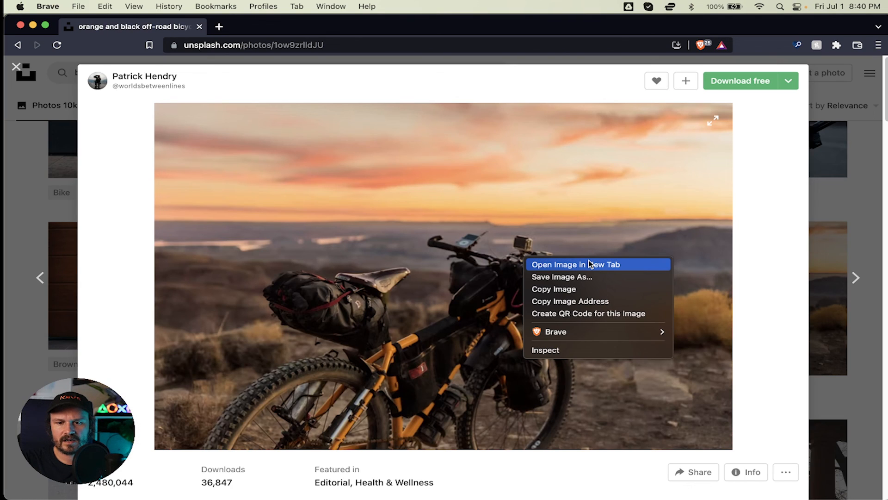
pyautogui.click(513, 262)
# Step: Close the browser, return to the Design System file in Figma and paste the copied photo over the Imagery frame
pyautogui.press('super+w')
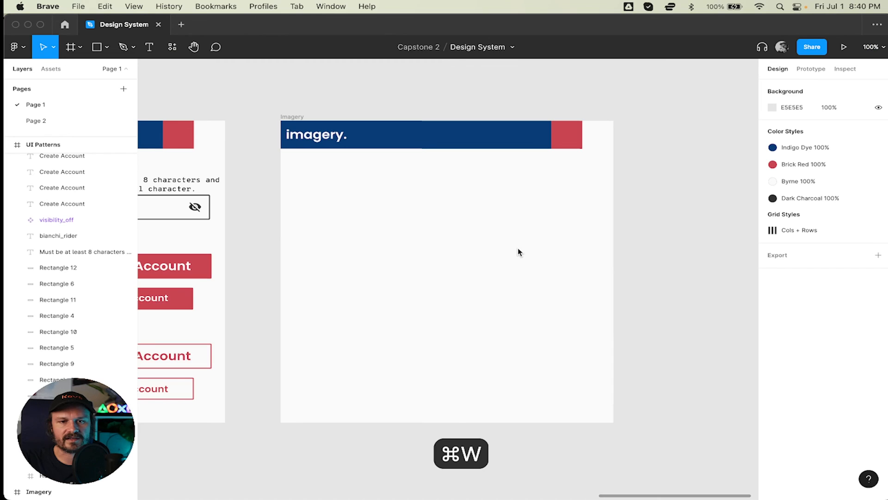
pyautogui.press('super+Tab')
pyautogui.press('super+Tab')
pyautogui.press('super+q')
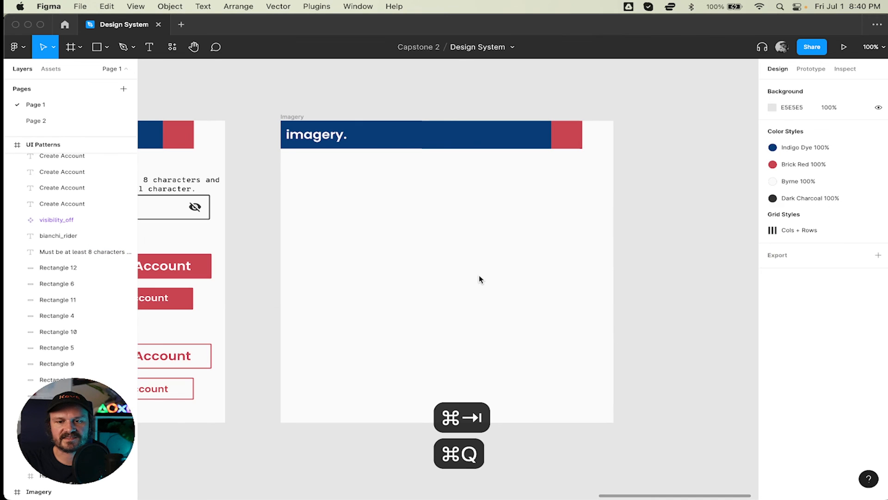
pyautogui.press('super+v')
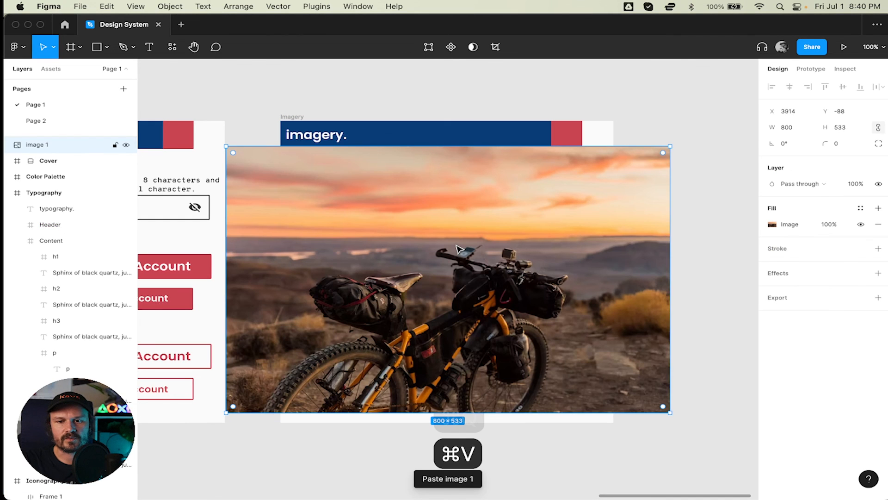
# Step: Scale the pasted bike photo down to about 416 × 277 and place it near the middle of the Imagery frame
pyautogui.moveTo(670, 146); pyautogui.dragTo(624, 172)
pyautogui.moveTo(550, 188); pyautogui.dragTo(550, 210)
pyautogui.moveTo(488, 262); pyautogui.dragTo(490, 255)
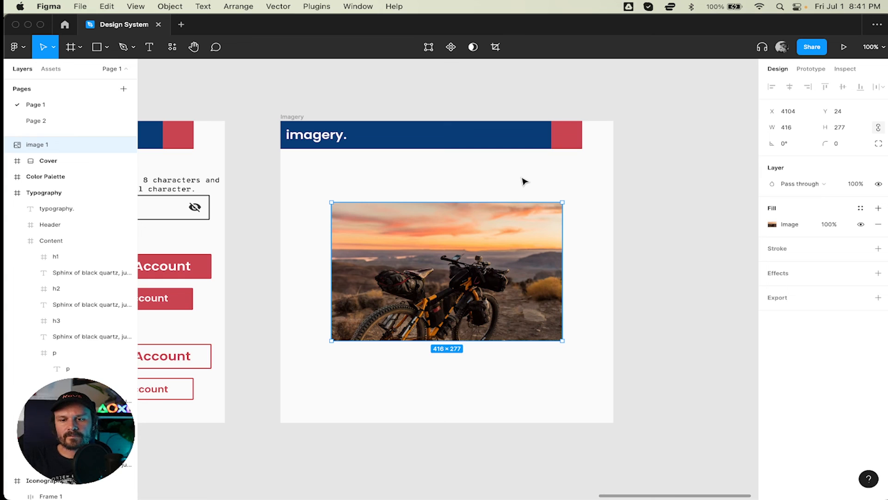
# Step: Review the row of design system frames from Cover and Color Palette through to Imagery
pyautogui.scroll(-10, 525, 181)
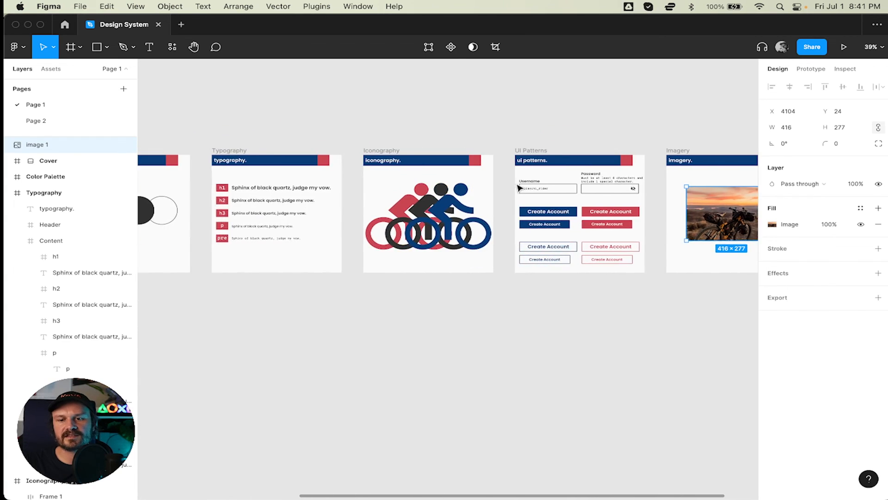
pyautogui.hscroll(-10, 519, 188)
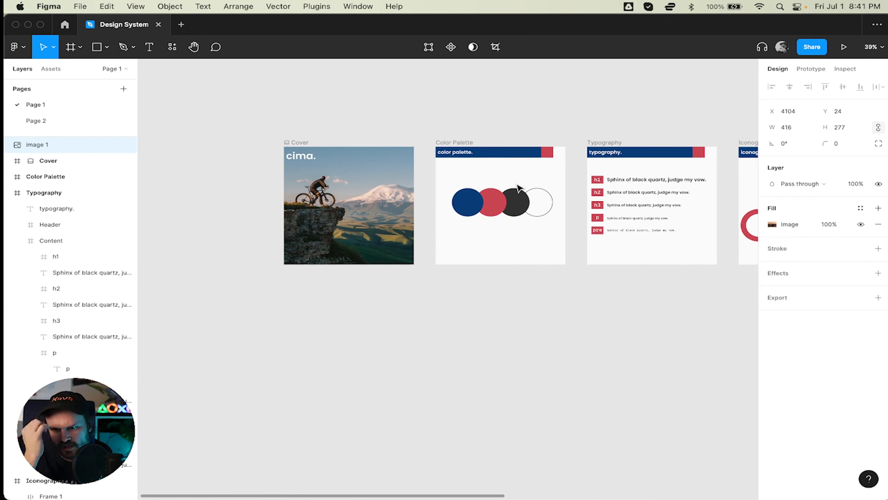
pyautogui.hscroll(6, 517, 187)
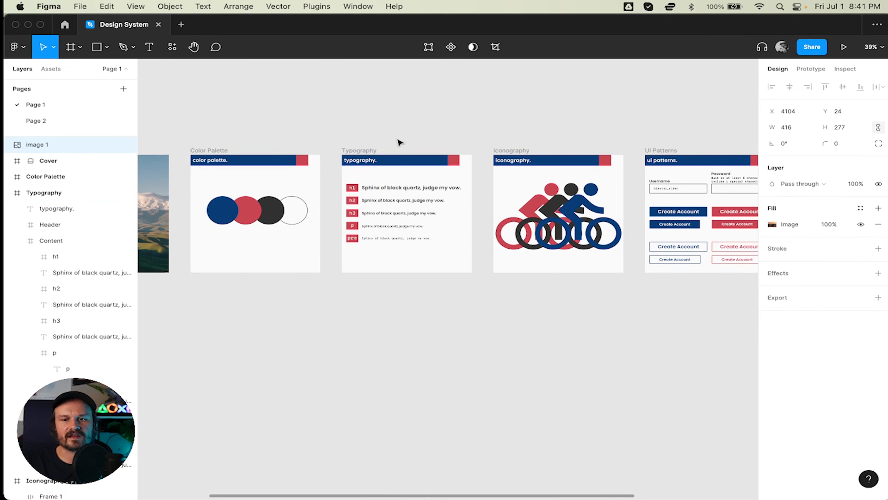
pyautogui.scroll(1, 214, 146)
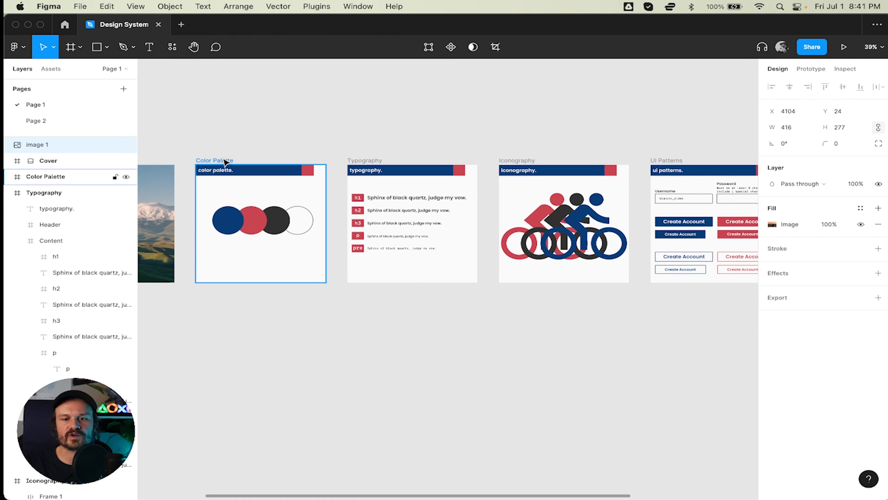
pyautogui.hscroll(6, 466, 197)
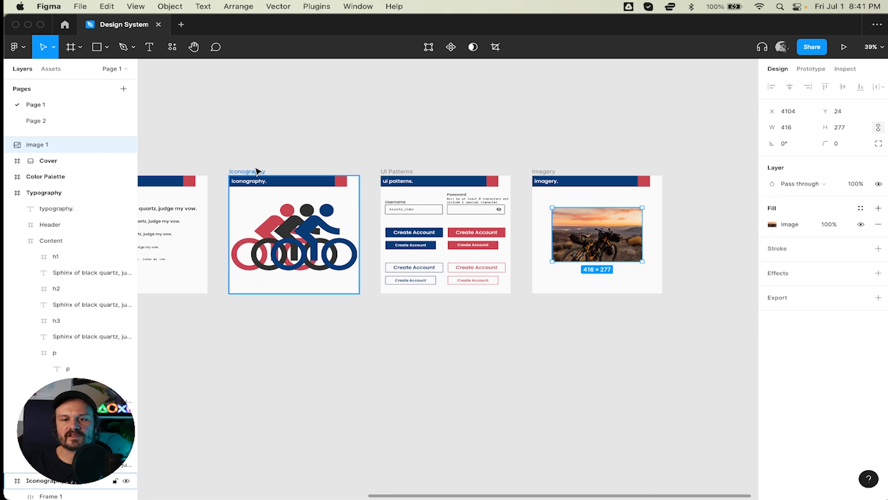